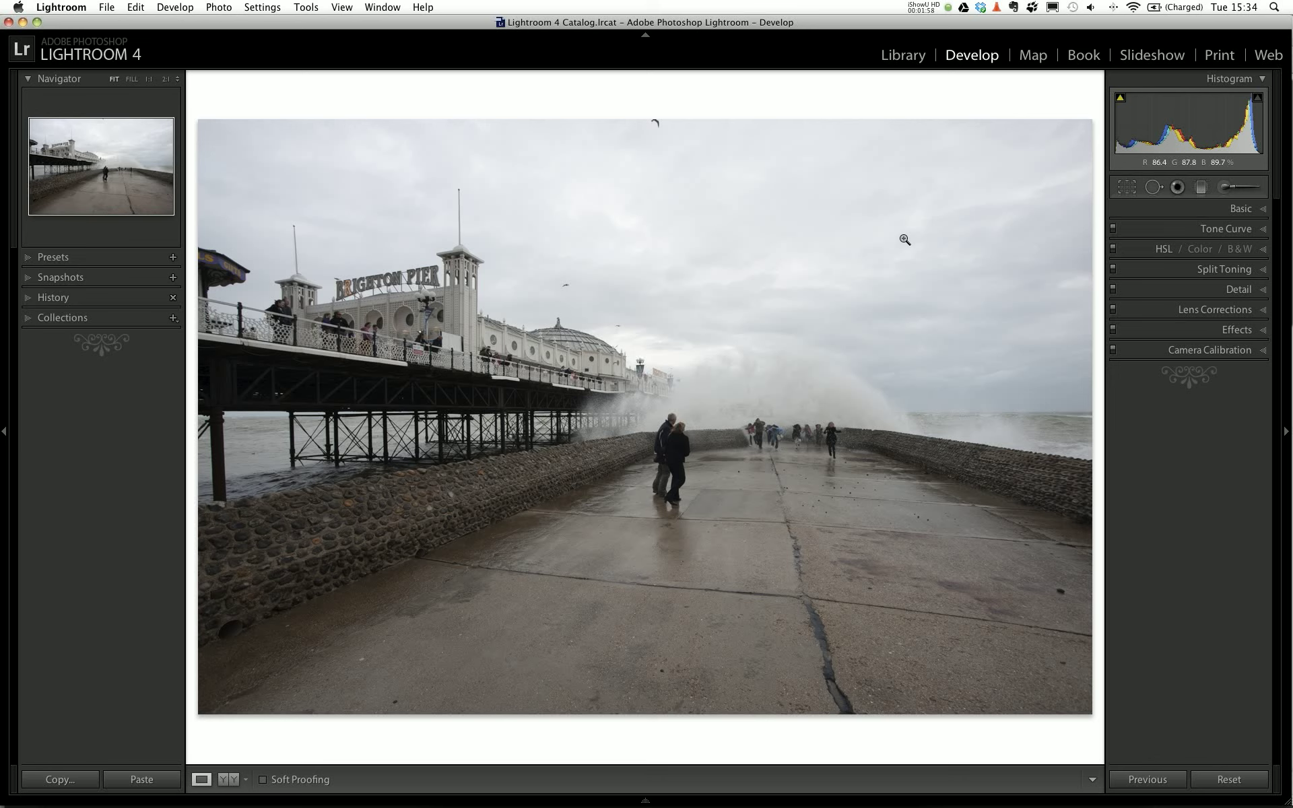
Enable profile corrections for the photo in the Lens Corrections settings.
{"action": "left_click", "coordinate": [1248, 351]}
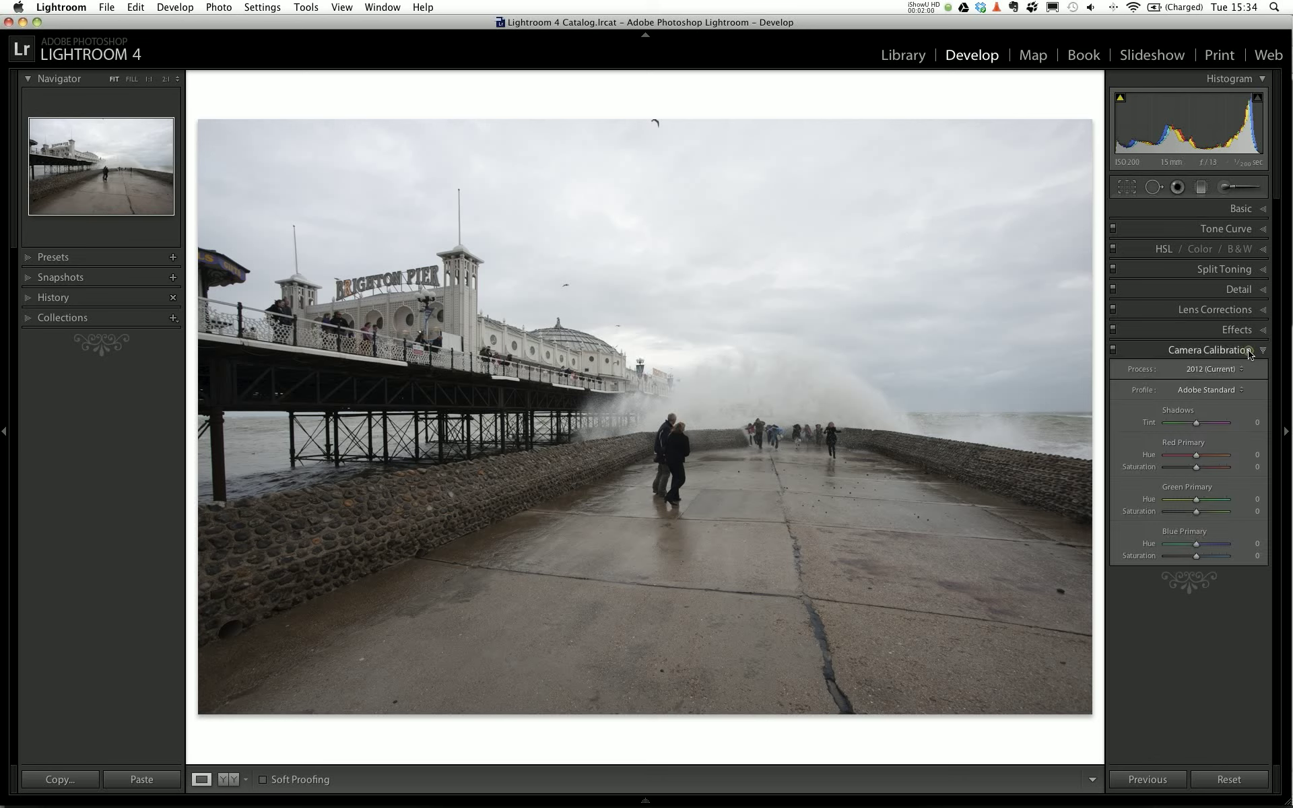
{"action": "left_click", "coordinate": [1241, 331]}
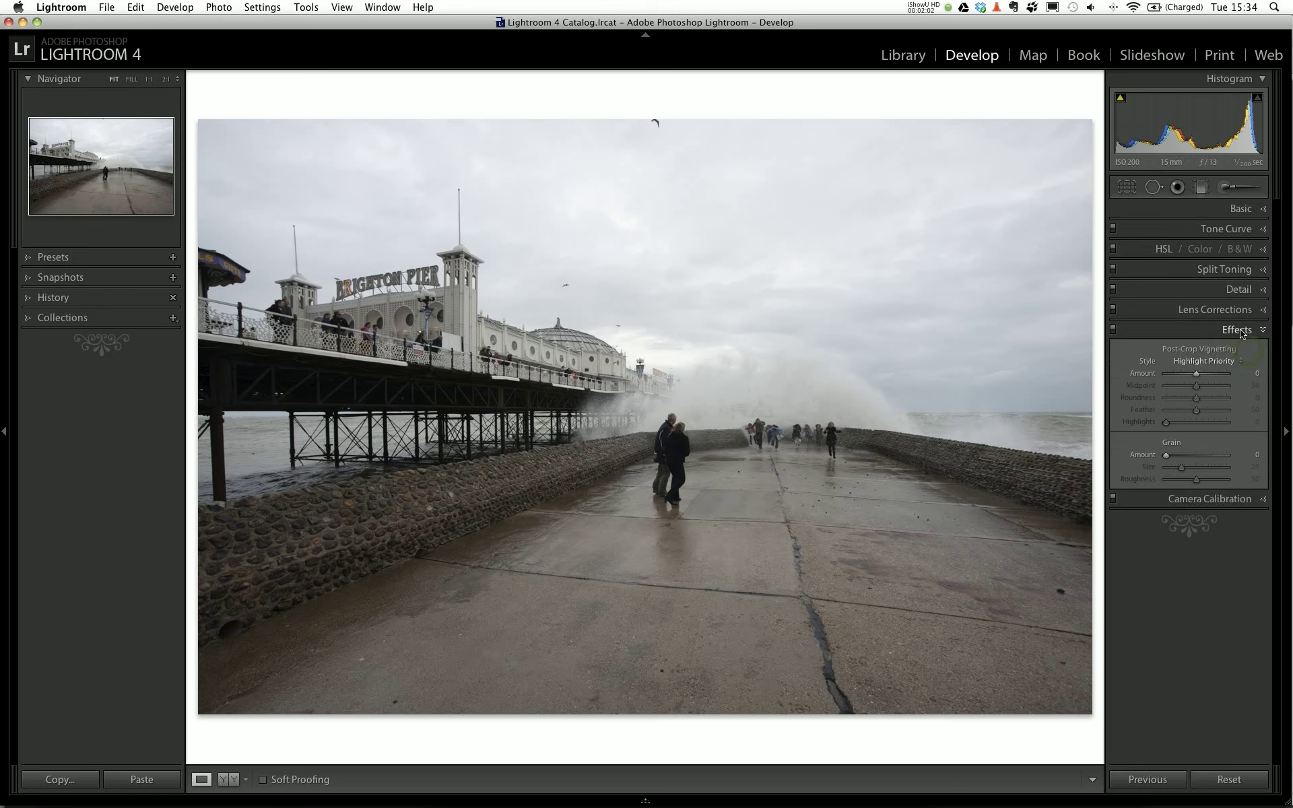
{"action": "left_click", "coordinate": [1236, 311]}
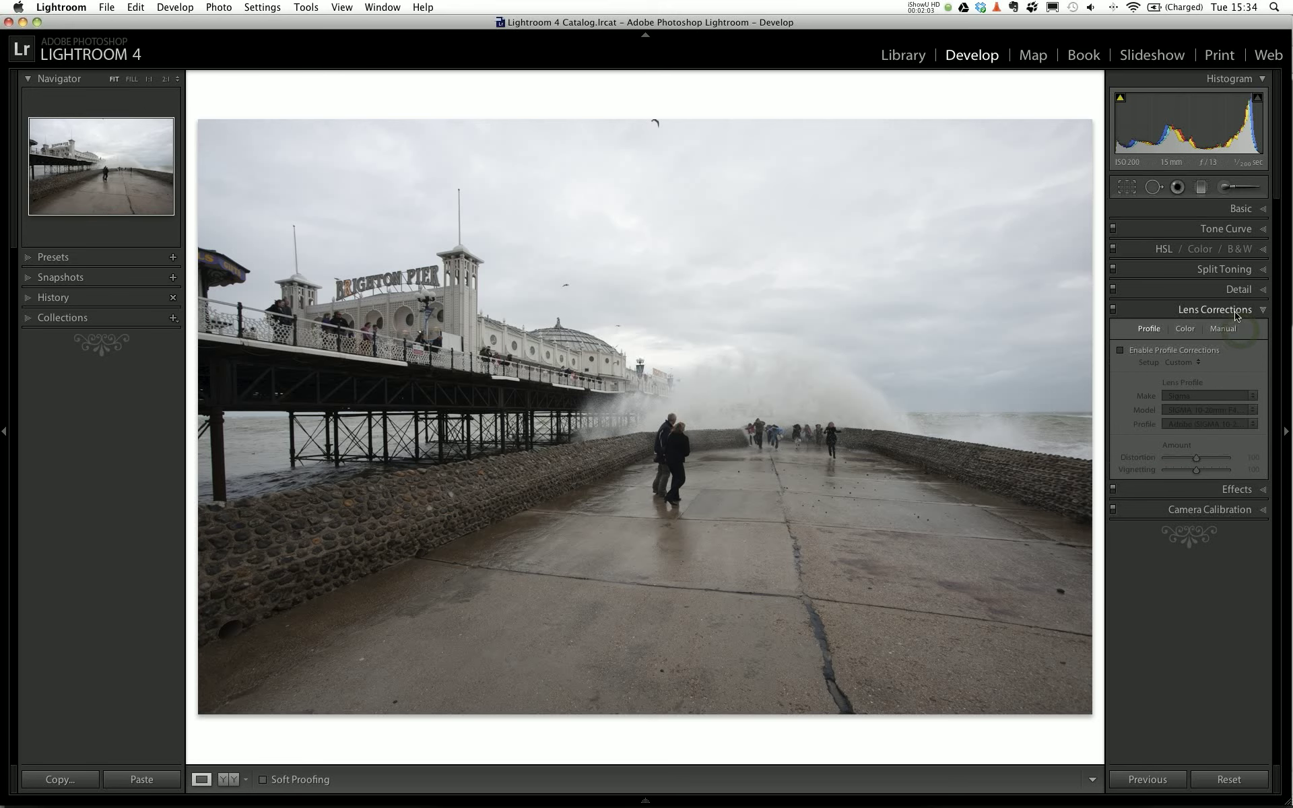
{"action": "left_click", "coordinate": [1120, 350]}
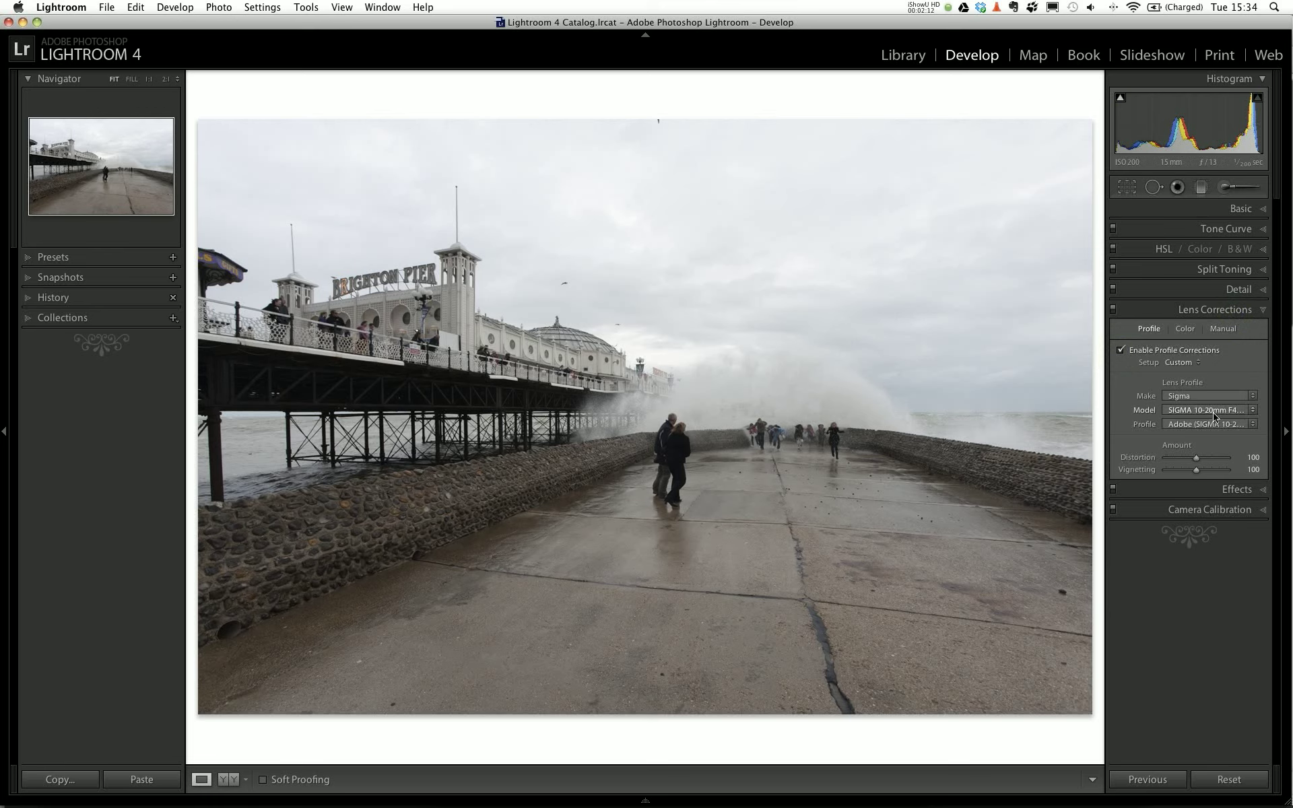
Compare the photo with and without the lens profile corrections, leaving them enabled.
{"action": "left_click", "coordinate": [1120, 351]}
{"action": "left_click", "coordinate": [1121, 351]}
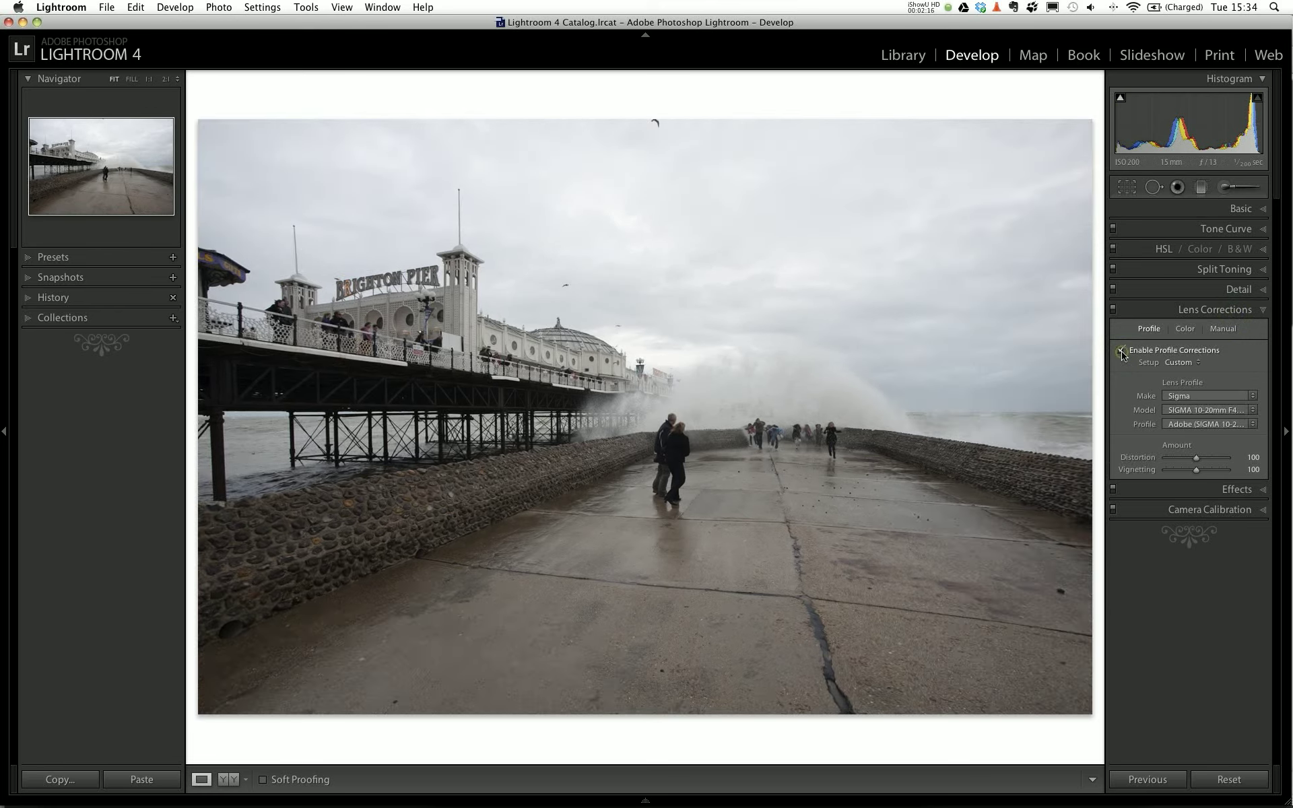
{"action": "left_click", "coordinate": [1121, 352]}
{"action": "left_click", "coordinate": [1121, 351]}
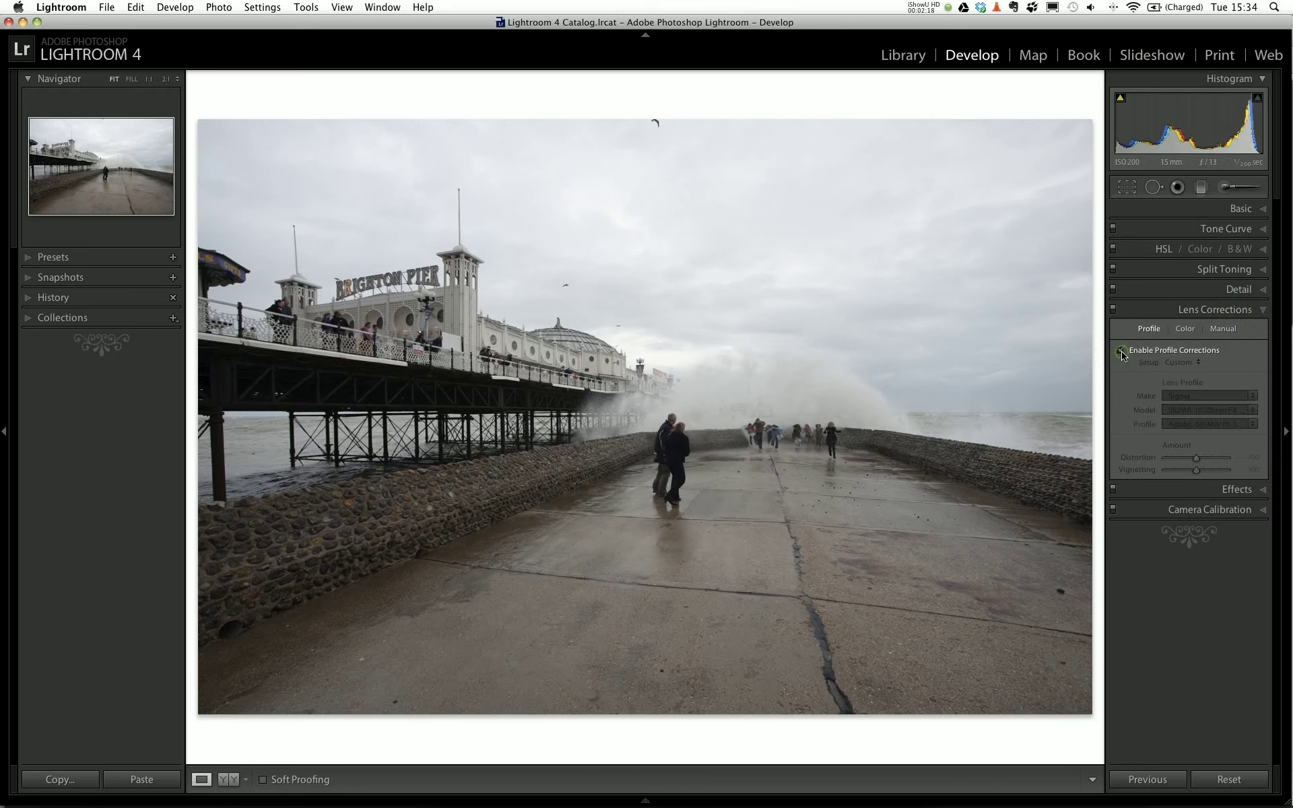
{"action": "left_click", "coordinate": [1121, 351]}
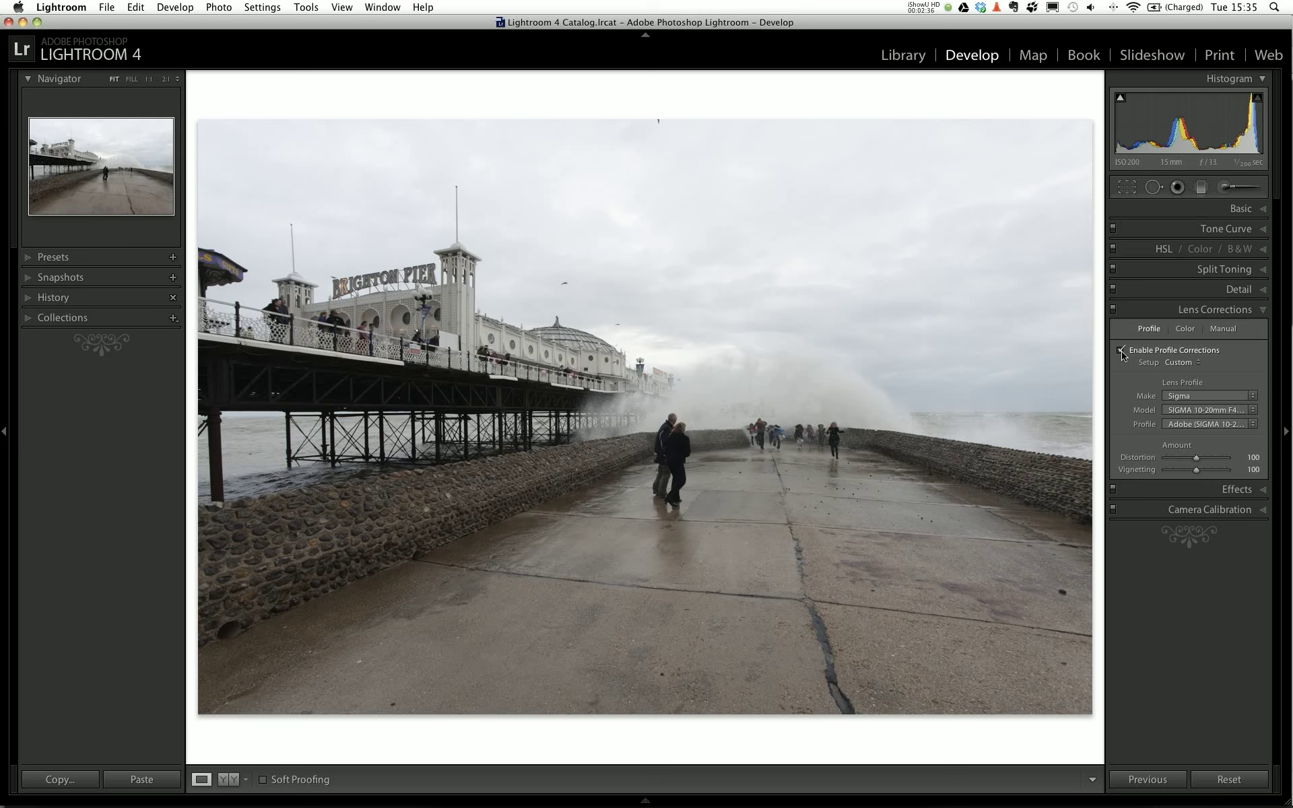
Turn on Constrain Crop in the manual lens corrections and adjust the vertical transform to about +9.
{"action": "left_click", "coordinate": [1223, 329]}
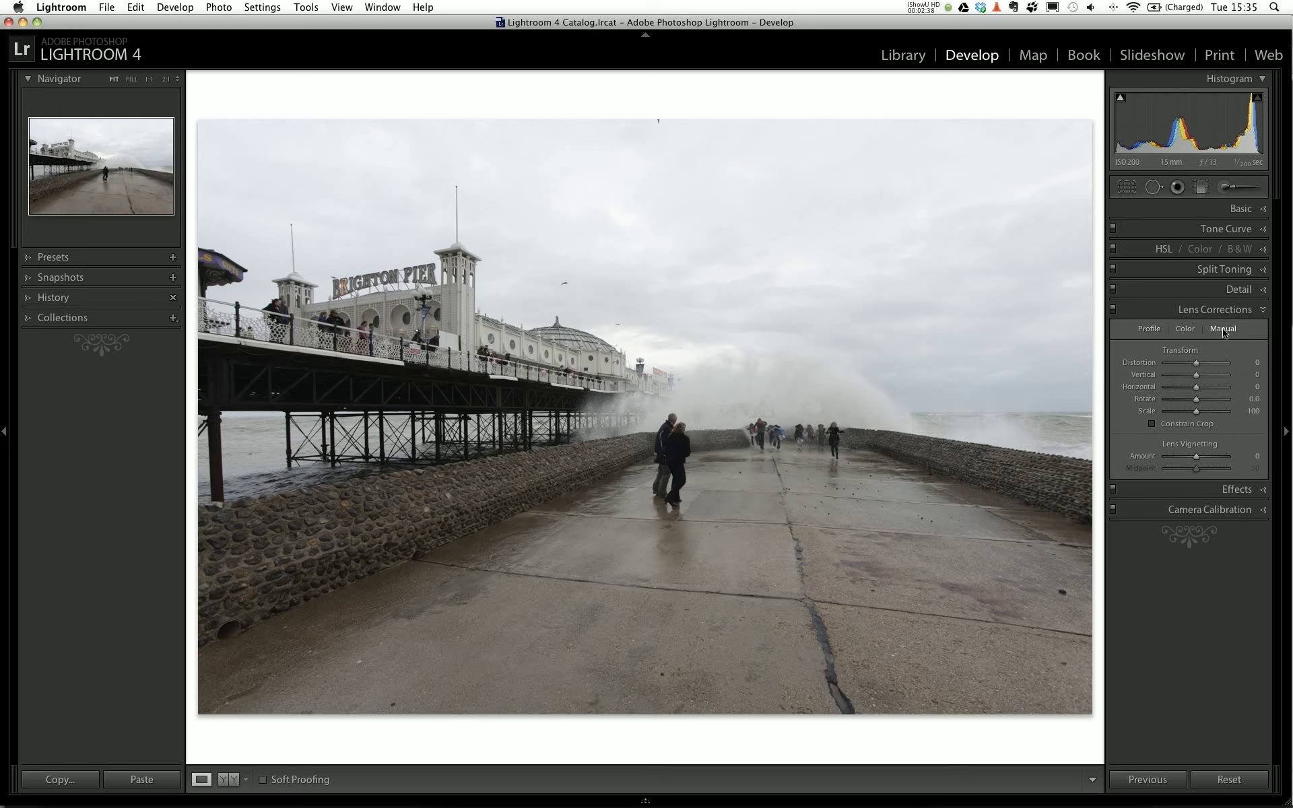
{"action": "left_click", "coordinate": [1151, 424]}
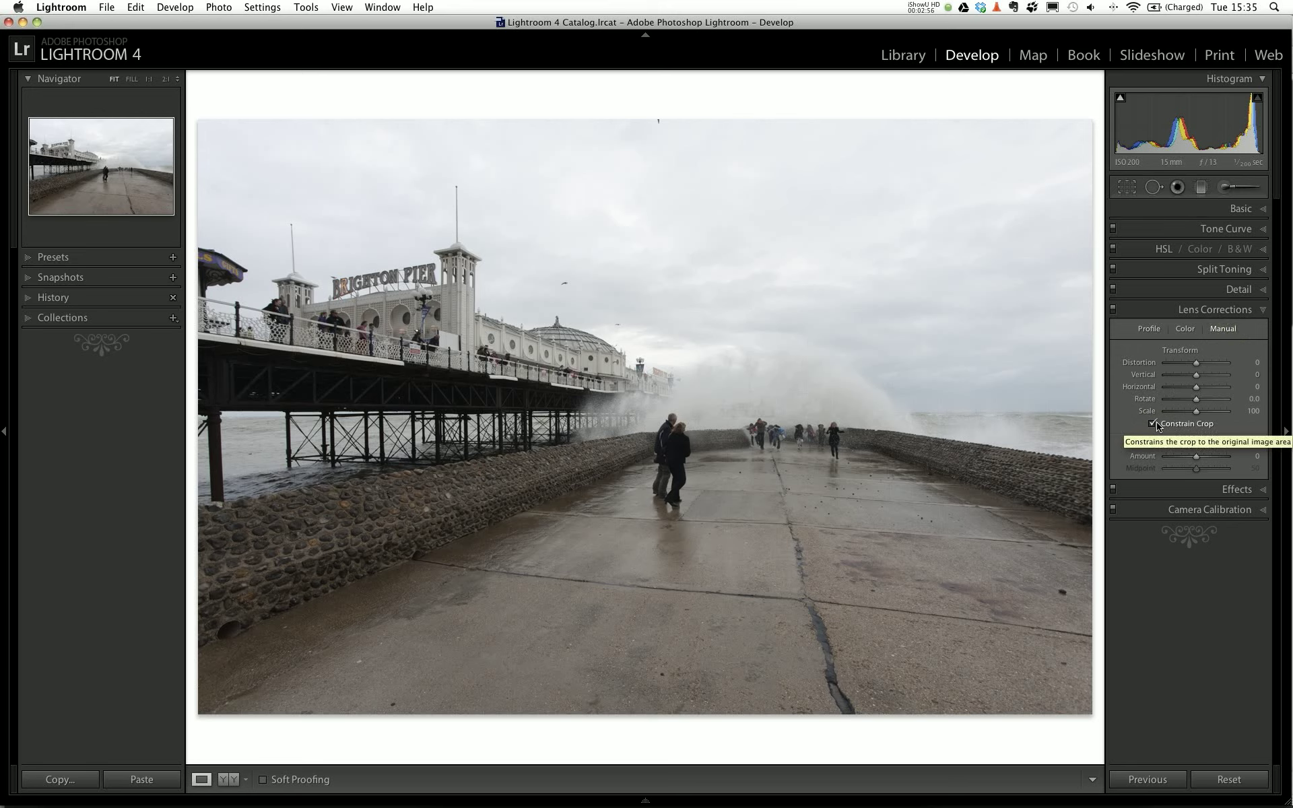
{"action": "left_click_drag", "start_coordinate": [1197, 379], "coordinate": [1185, 379]}
{"action": "left_click", "coordinate": [1209, 377]}
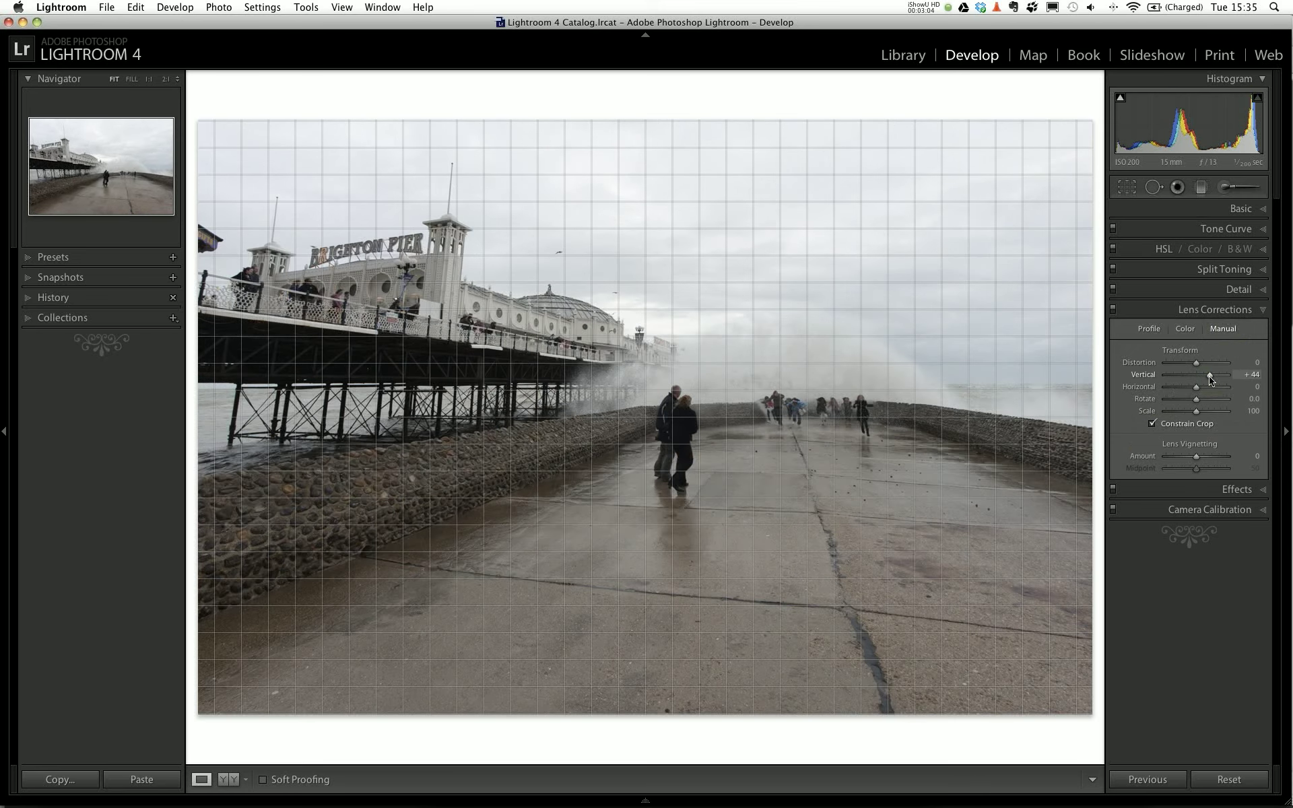
{"action": "left_click_drag", "start_coordinate": [1210, 380], "coordinate": [1200, 380]}
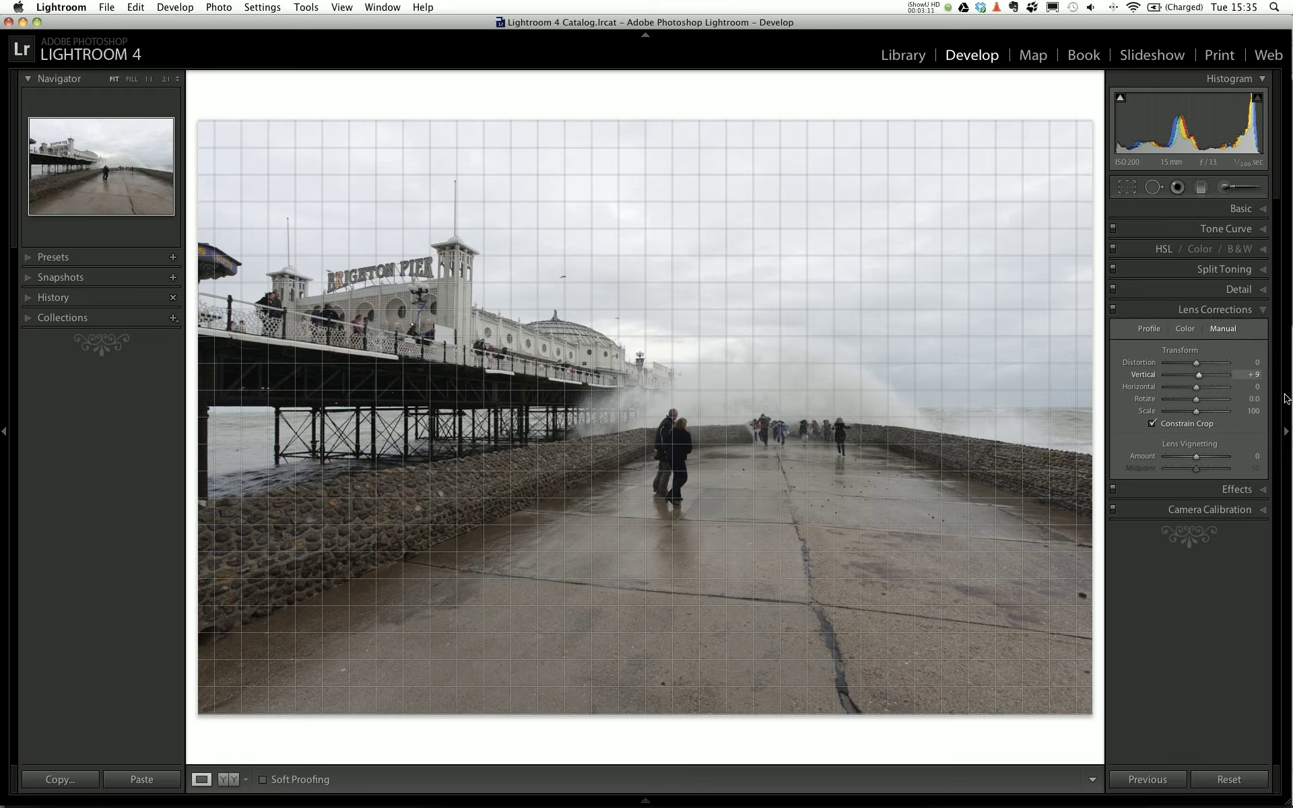
Fine-tune the vertical transform by trying 5 and 7, and settle on 6.
{"action": "left_click", "coordinate": [1253, 374]}
{"action": "type", "text": "5"}
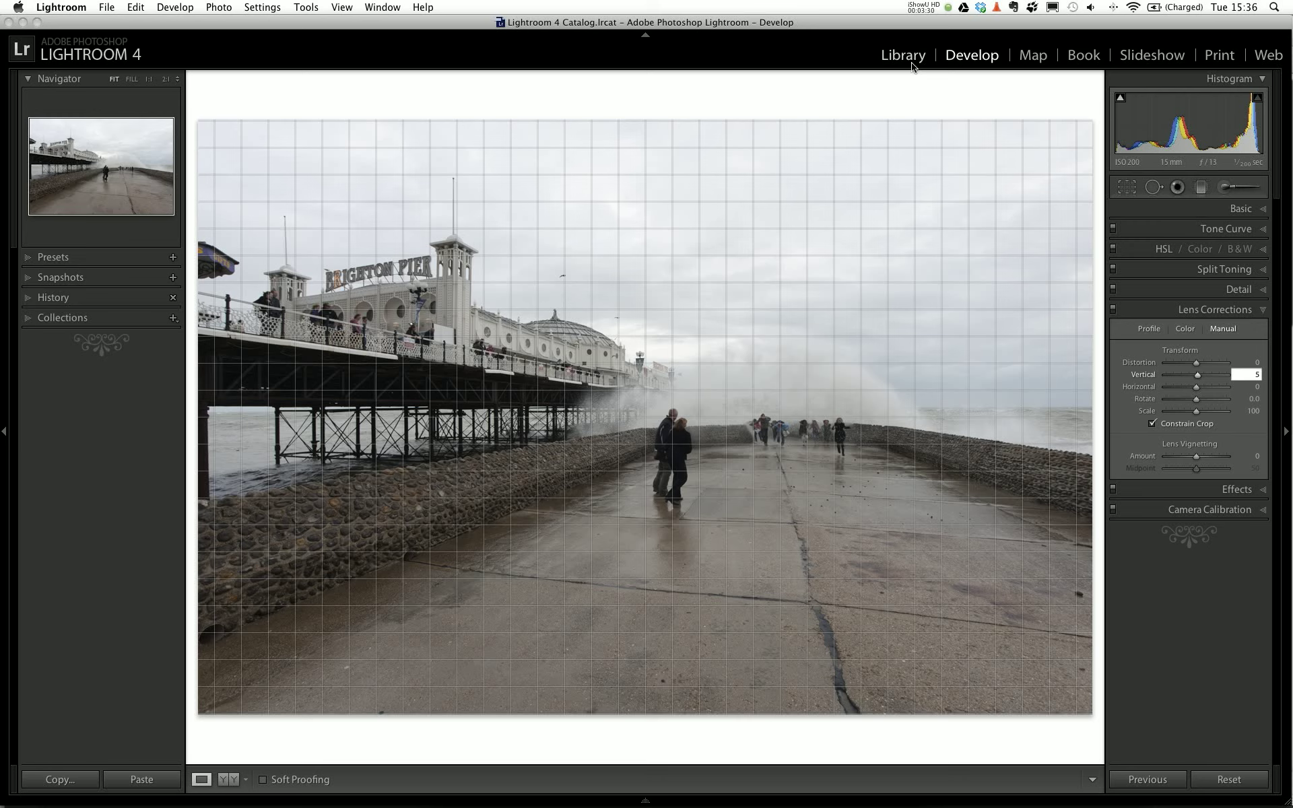
{"action": "left_click", "coordinate": [1264, 375]}
{"action": "type", "text": "7"}
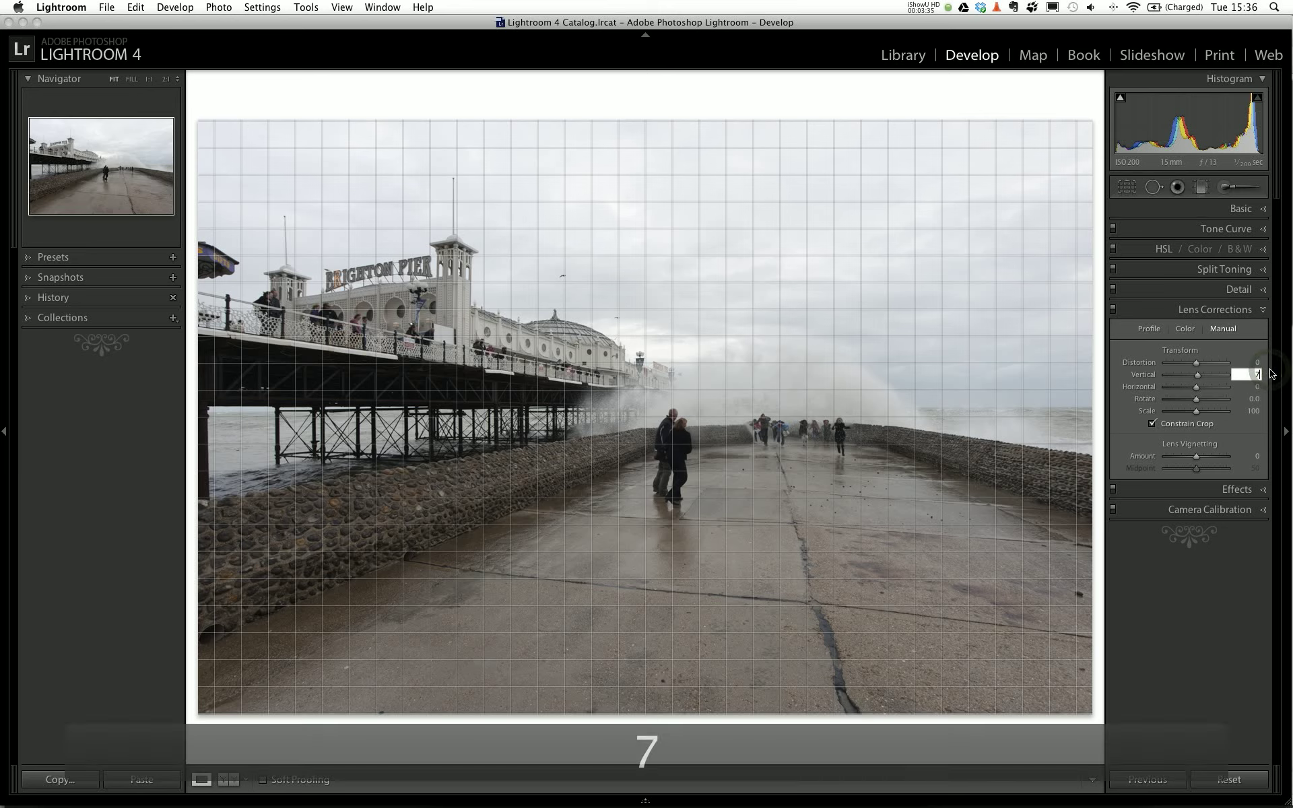
{"action": "key", "text": "Return"}
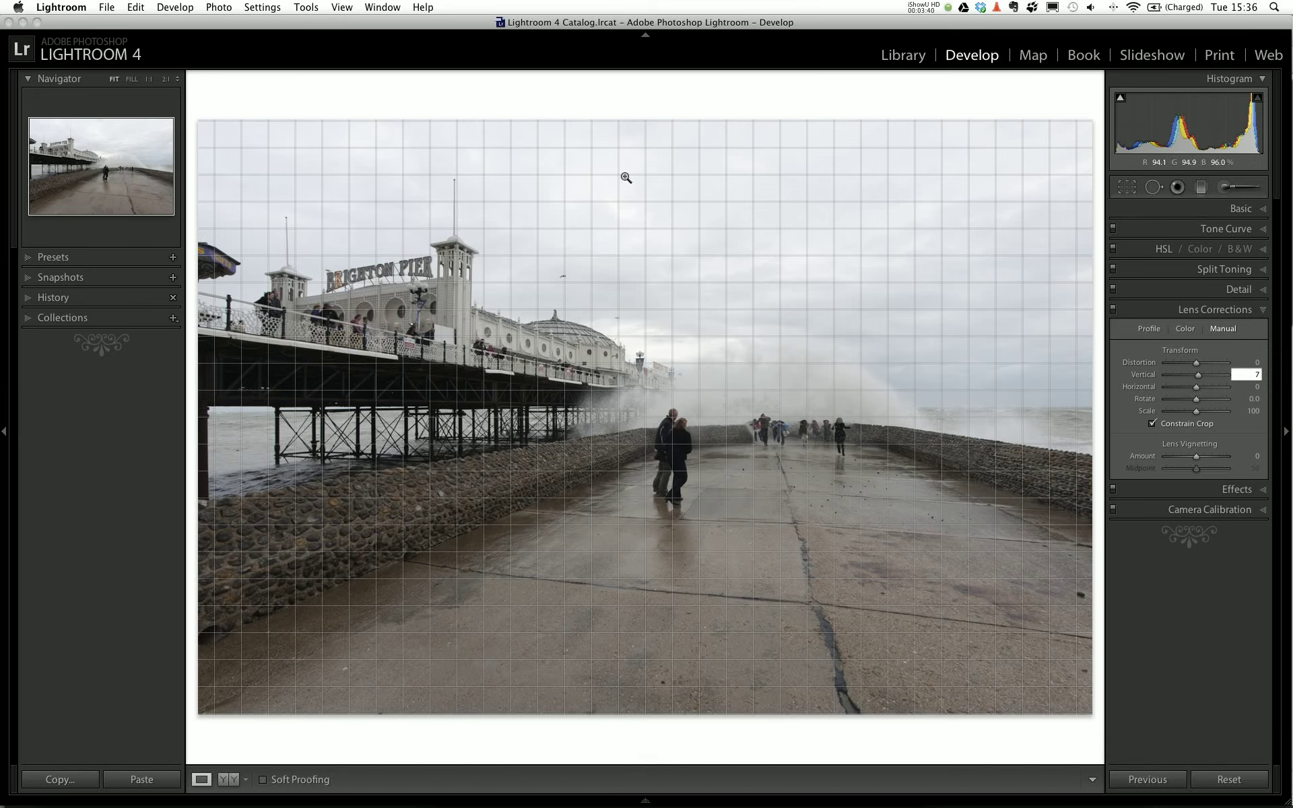
{"action": "left_click", "coordinate": [1259, 374]}
{"action": "key", "text": "Down"}
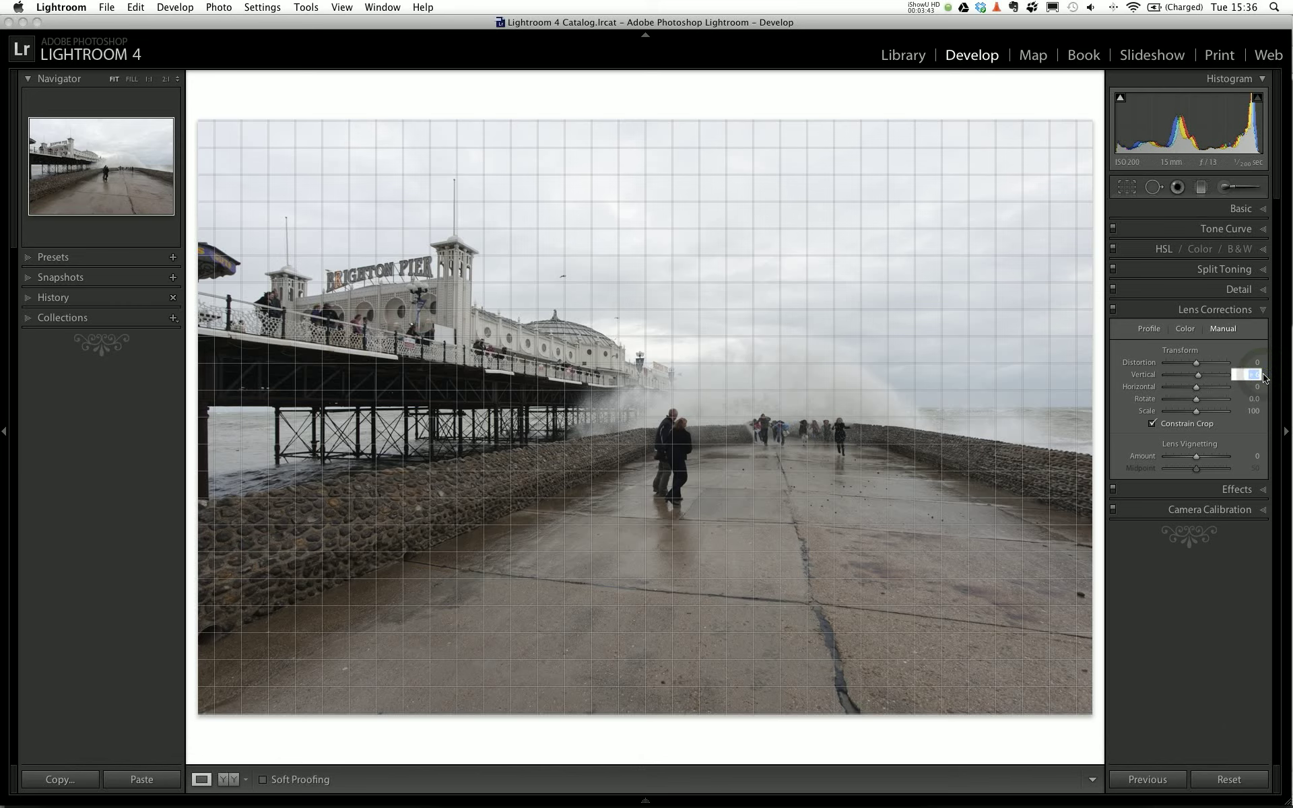
{"action": "type", "text": "6"}
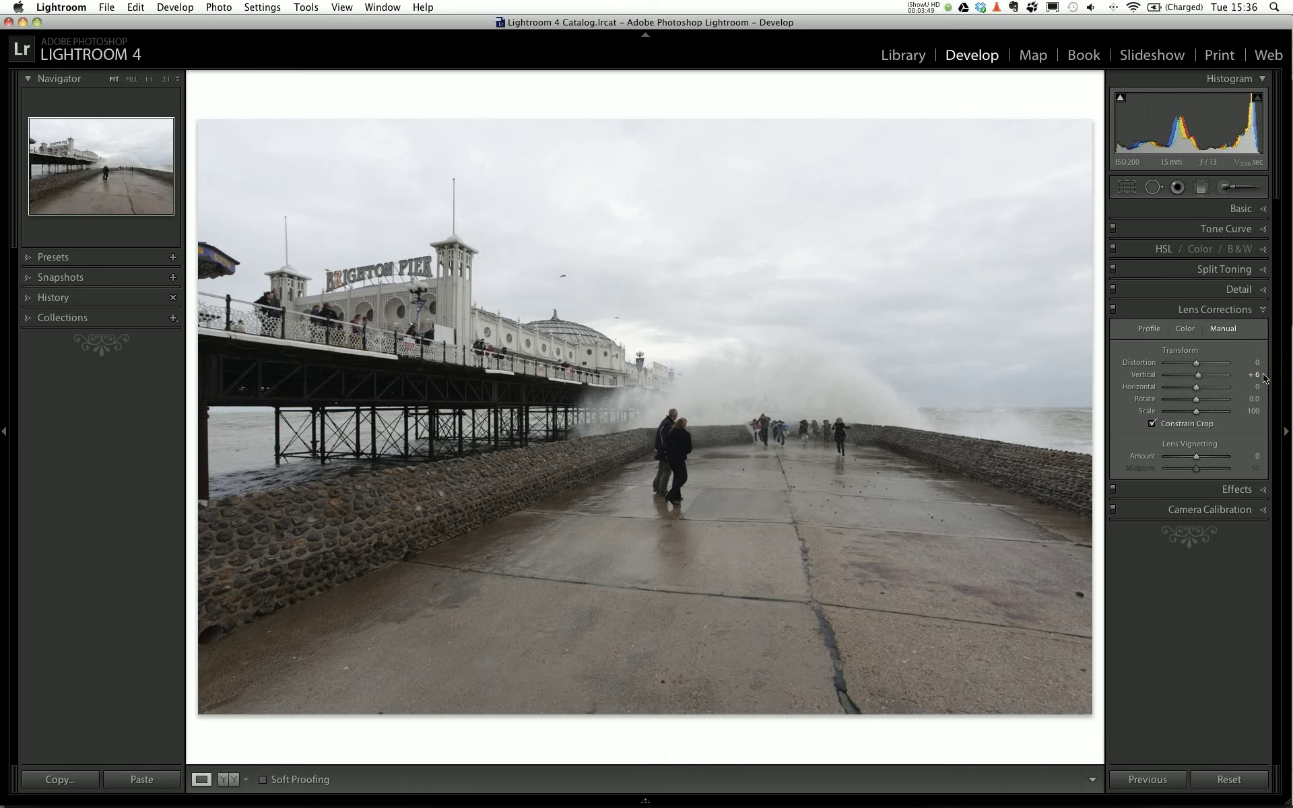
Tighten the crop around the pier and promenade from its lower corners, keeping the As Shot aspect ratio.
{"action": "left_click", "coordinate": [1238, 209]}
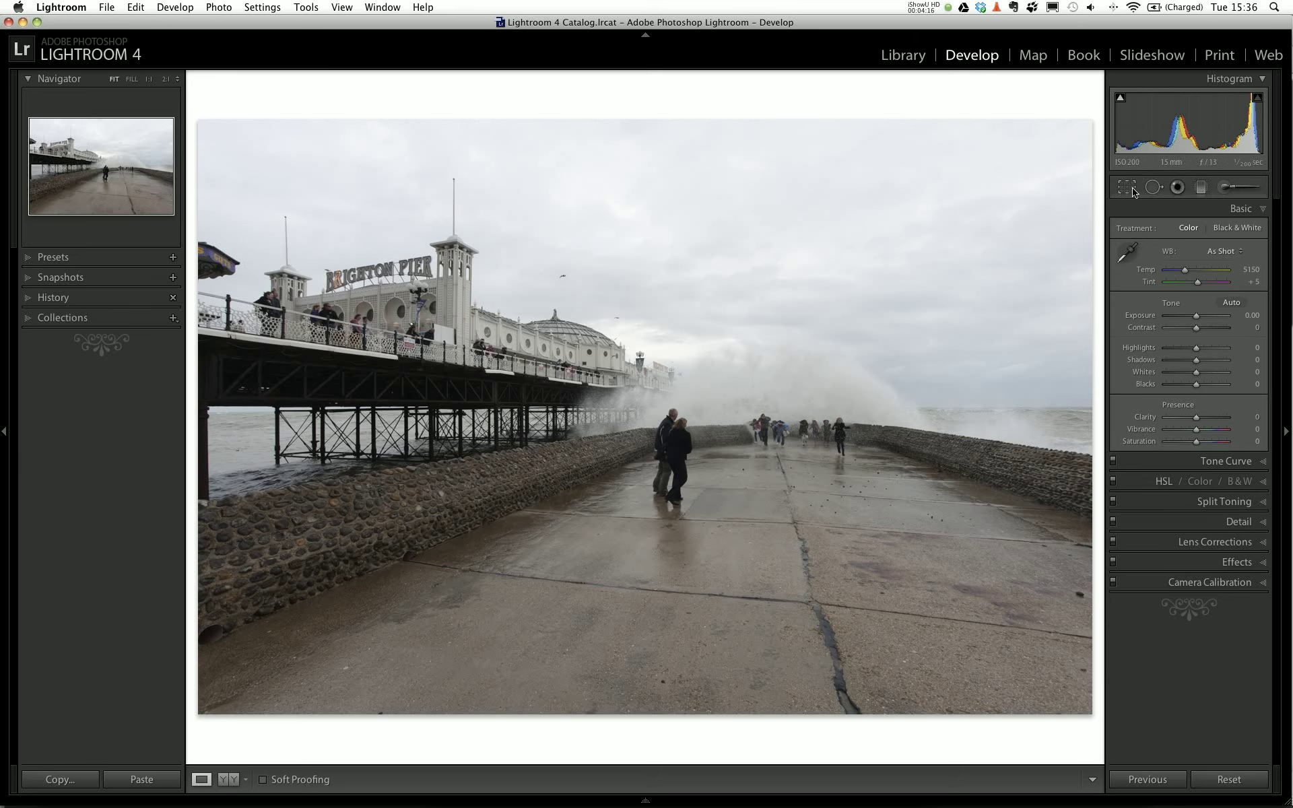
{"action": "key", "text": "r"}
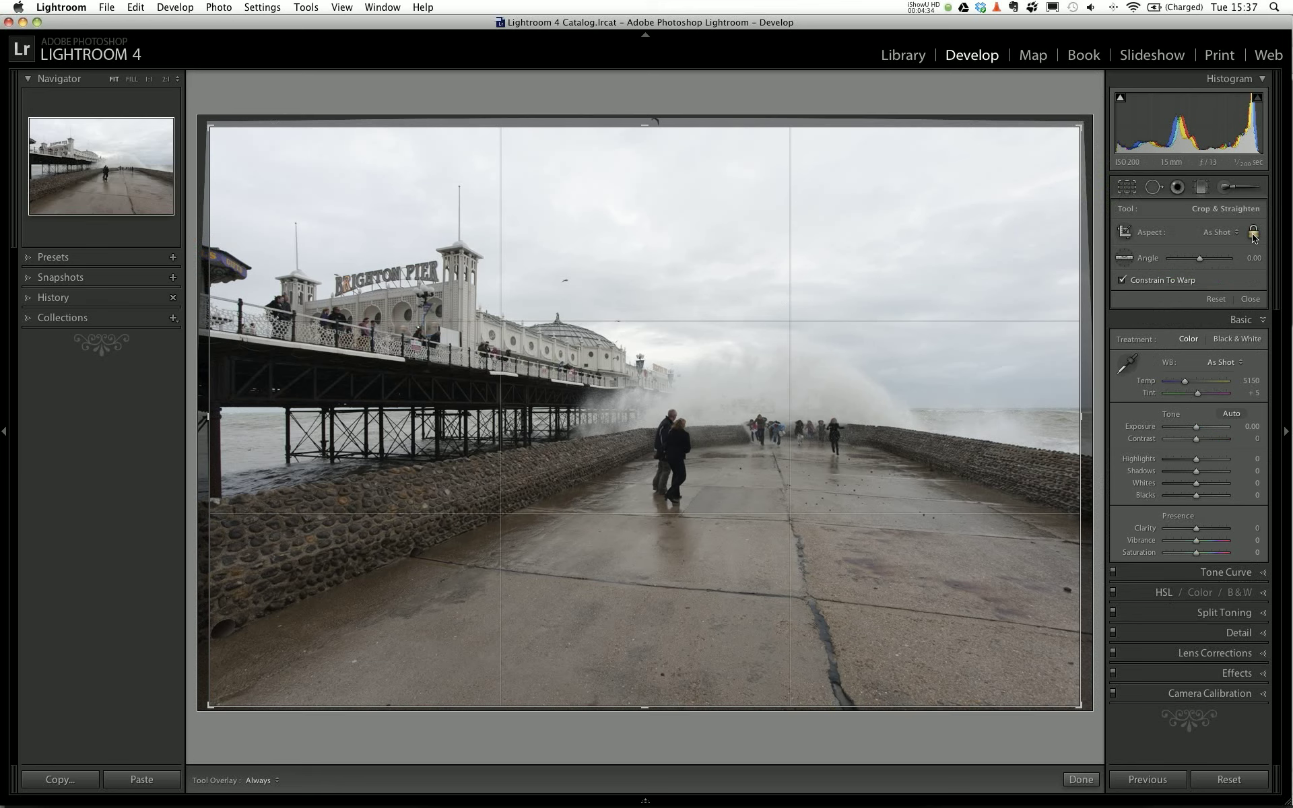
{"action": "mouse_move", "coordinate": [1081, 126]}
{"action": "left_mouse_down"}
{"action": "mouse_move", "coordinate": [1010, 209]}
{"action": "mouse_move", "coordinate": [1114, 121]}
{"action": "mouse_move", "coordinate": [946, 235]}
{"action": "mouse_move", "coordinate": [1114, 122]}
{"action": "mouse_move", "coordinate": [1142, 119]}
{"action": "mouse_move", "coordinate": [1106, 128]}
{"action": "left_mouse_up"}
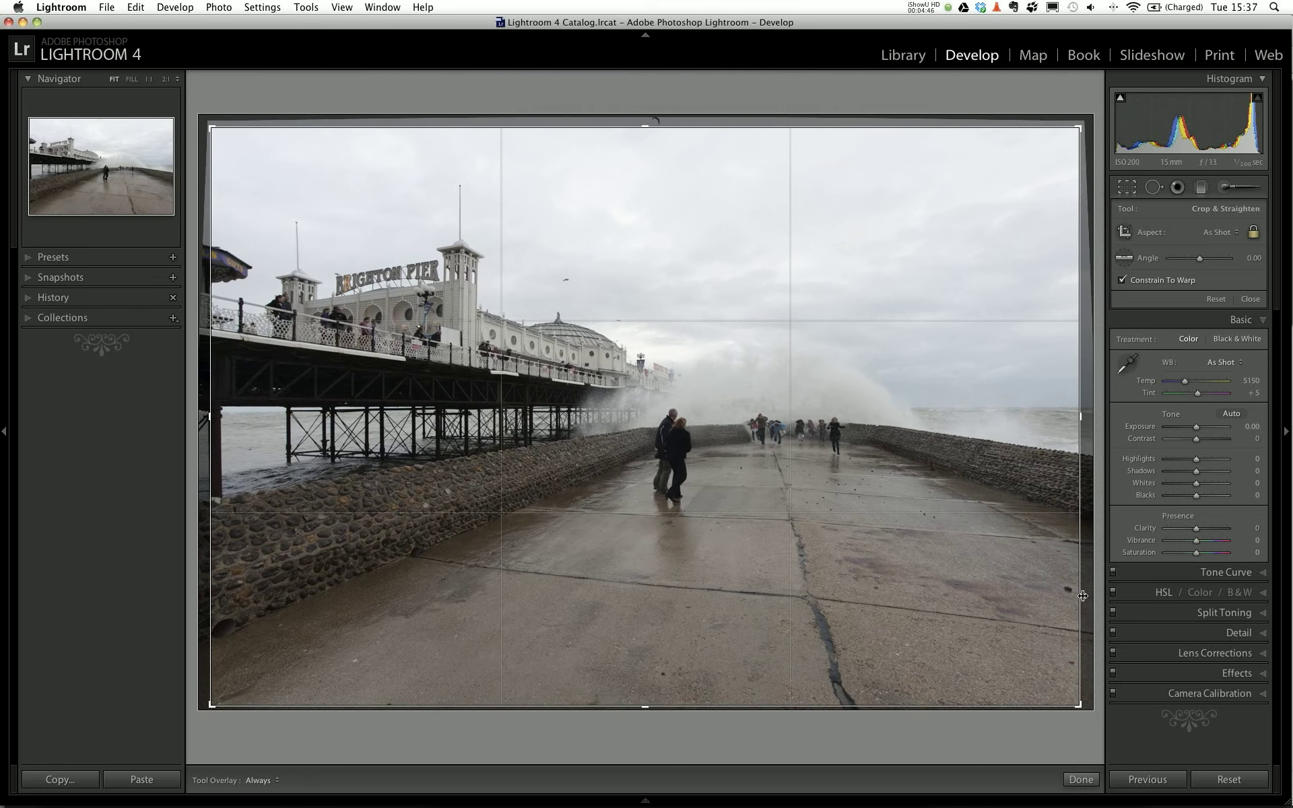
{"action": "left_click_drag", "start_coordinate": [1084, 704], "coordinate": [1150, 694]}
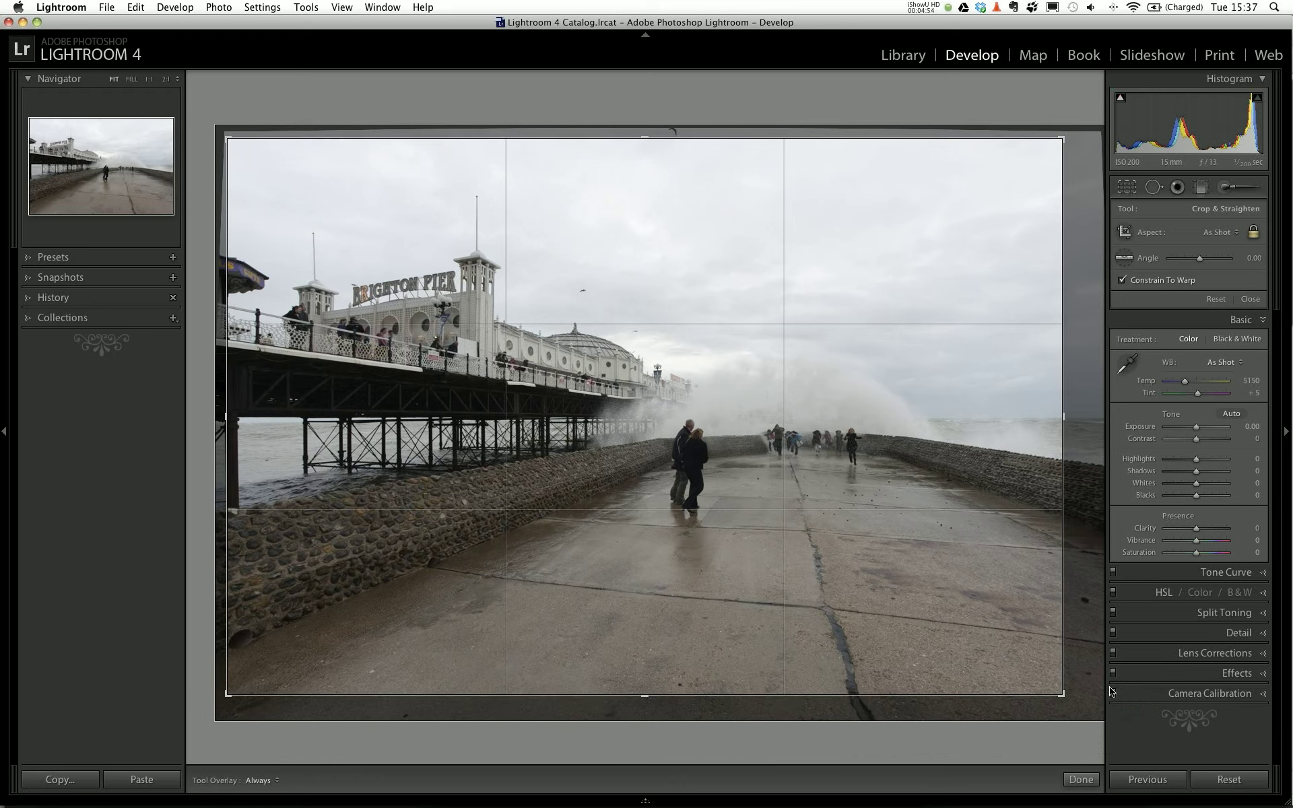
{"action": "left_click_drag", "start_coordinate": [225, 696], "coordinate": [246, 688]}
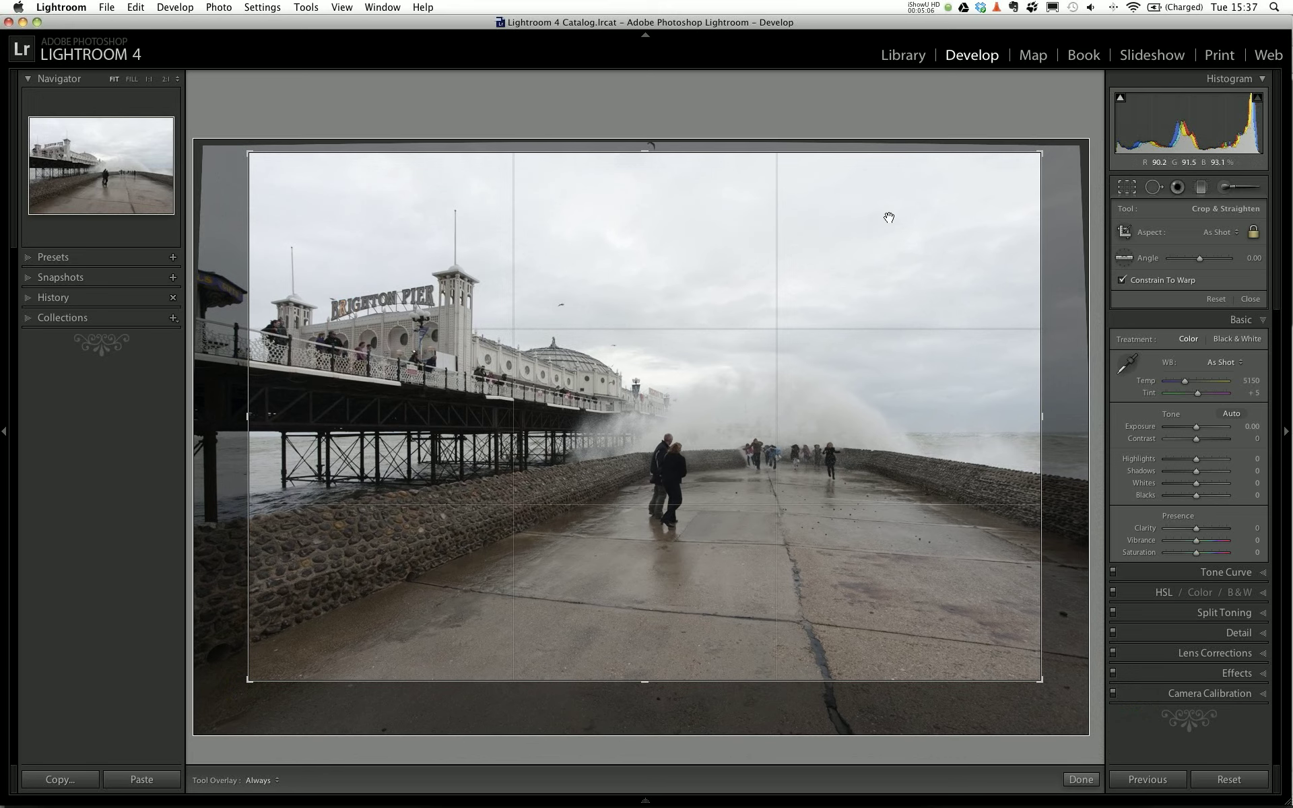
Straighten the photo along the sea horizon by about 0.40 degrees and apply the crop.
{"action": "left_click", "coordinate": [1126, 259]}
{"action": "left_click_drag", "start_coordinate": [261, 436], "coordinate": [1038, 432]}
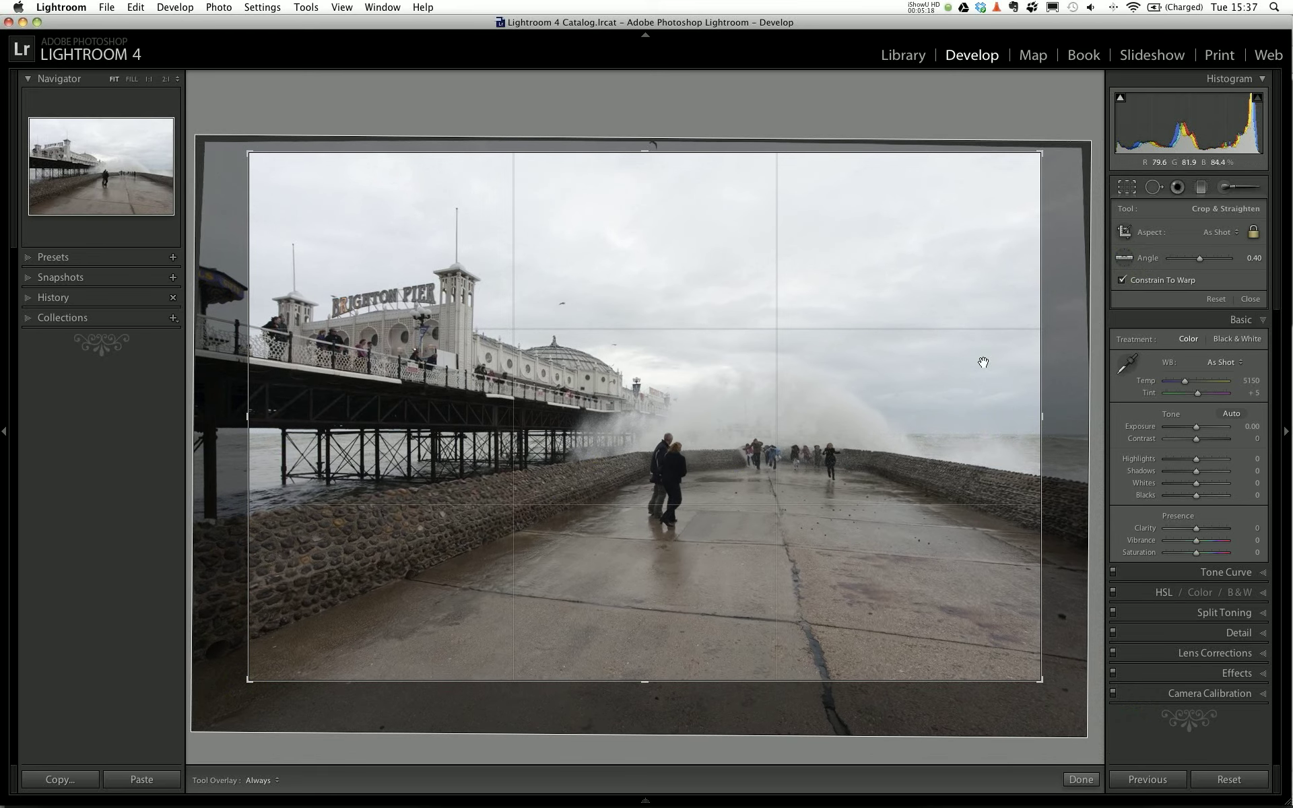
{"action": "key", "text": "Return"}
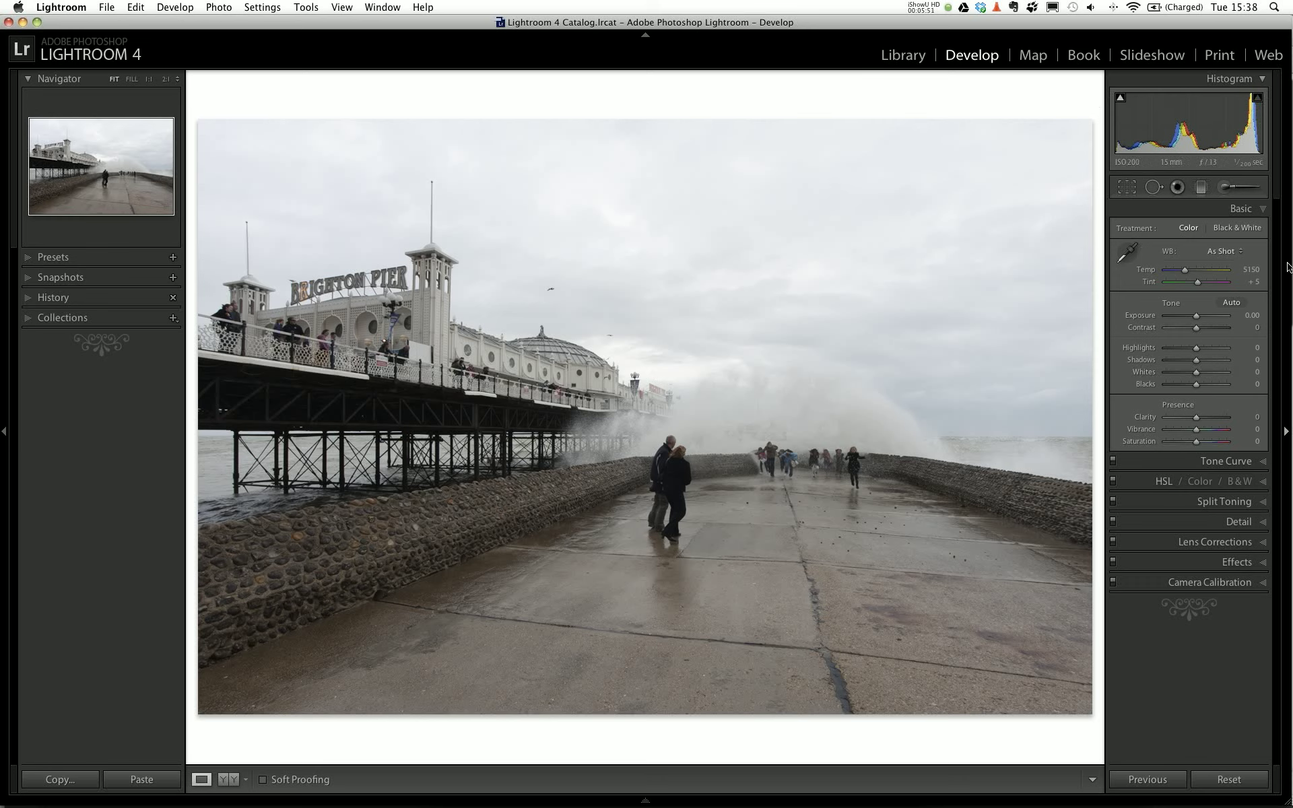
Convert the photo to Black & White and set its contrast to +40.
{"action": "left_click", "coordinate": [1242, 228]}
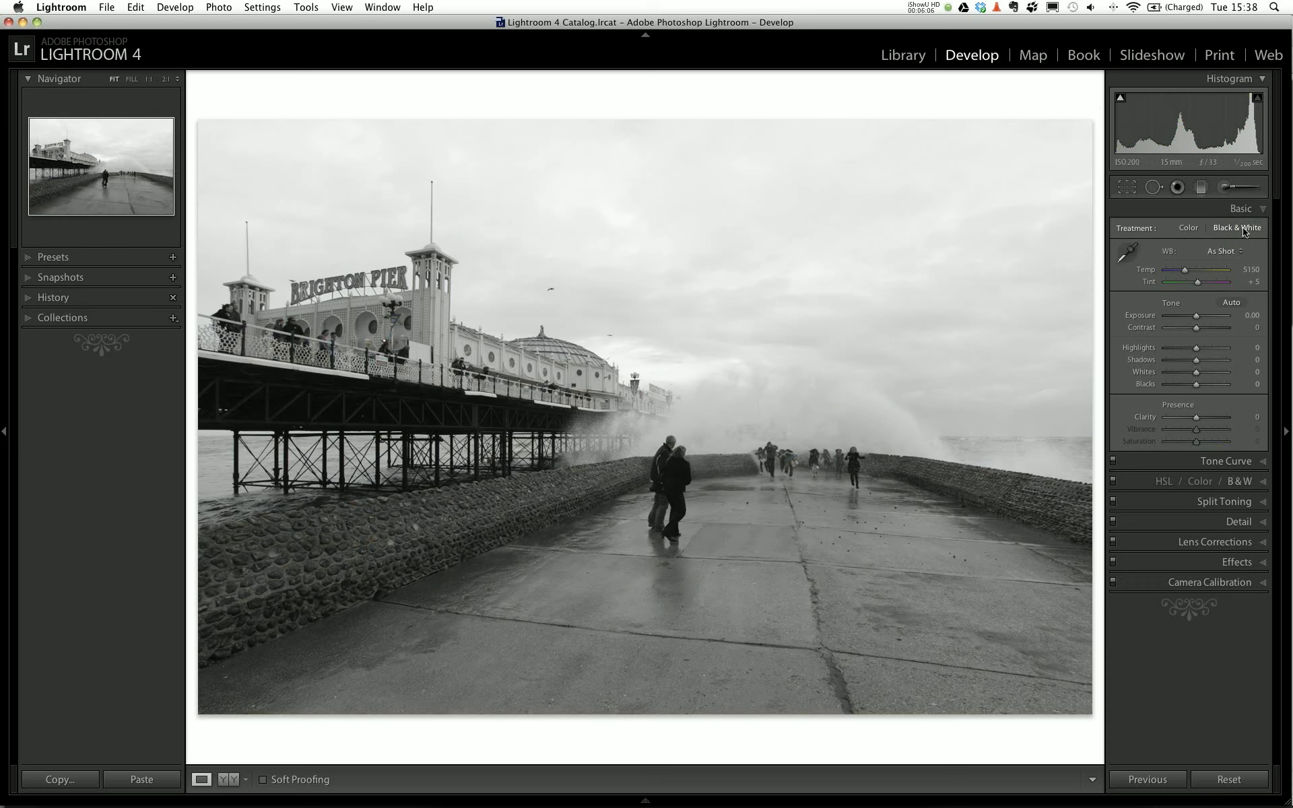
{"action": "left_click", "coordinate": [1207, 328]}
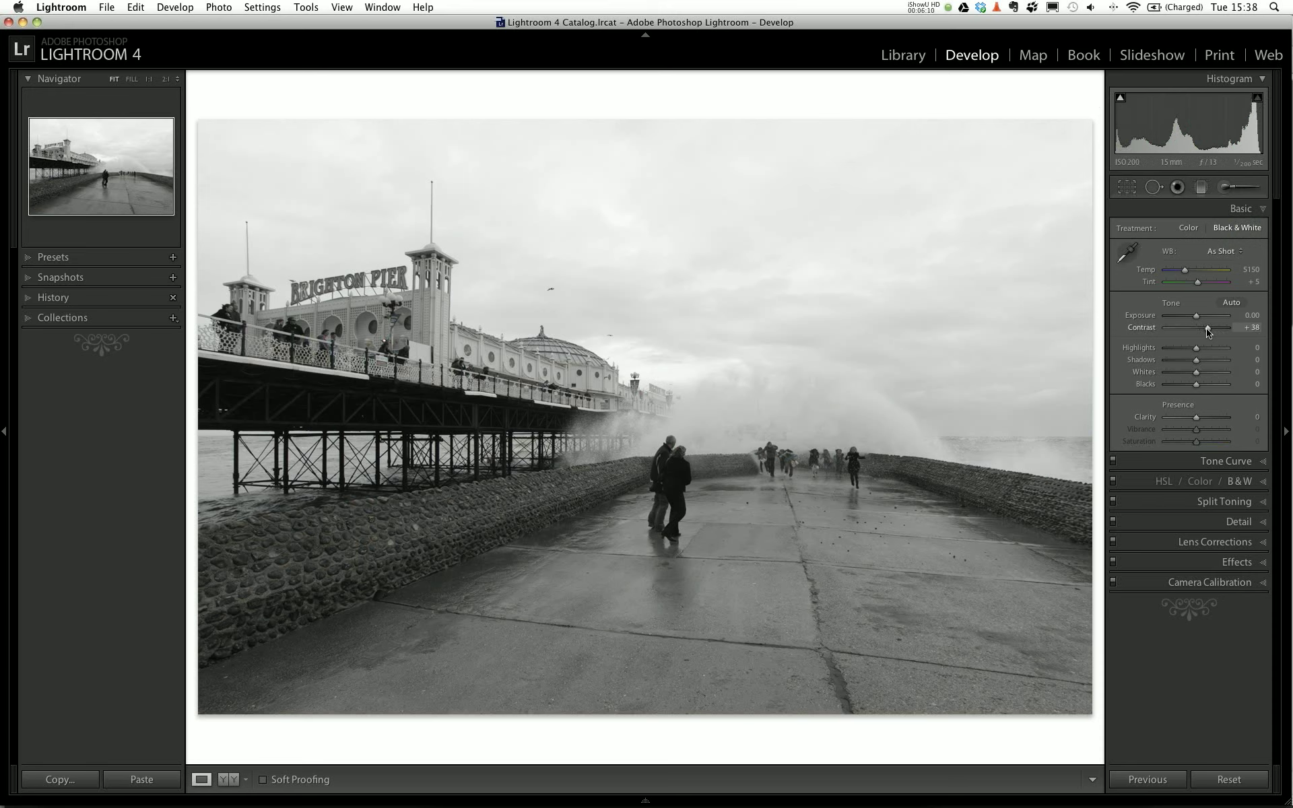
{"action": "left_click_drag", "start_coordinate": [1206, 329], "coordinate": [1207, 329]}
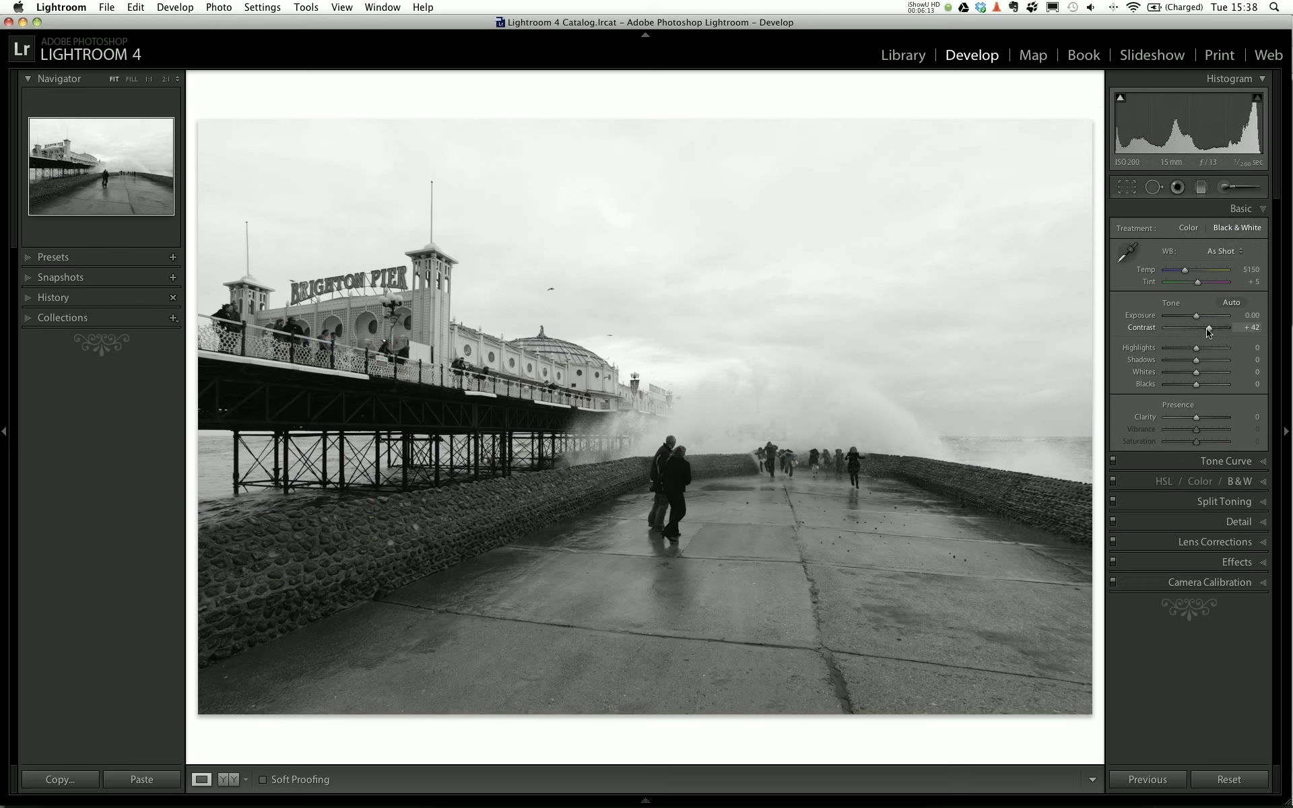
{"action": "left_click", "coordinate": [1261, 328]}
{"action": "type", "text": "40"}
{"action": "key", "text": "Return"}
Set the clarity to +40 and lower the highlights to -20.
{"action": "left_click_drag", "start_coordinate": [1203, 421], "coordinate": [1207, 422]}
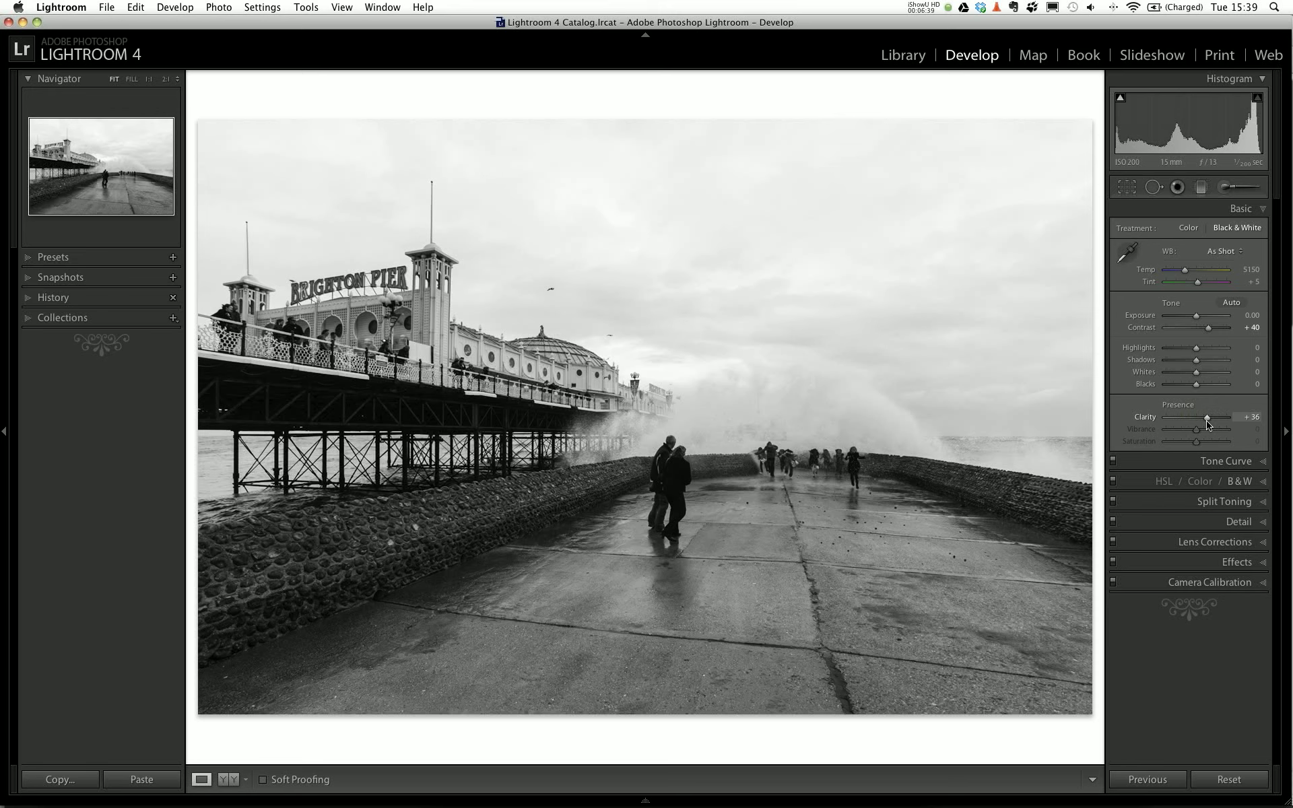
{"action": "left_click", "coordinate": [1245, 417]}
{"action": "type", "text": "40"}
{"action": "key", "text": "Return"}
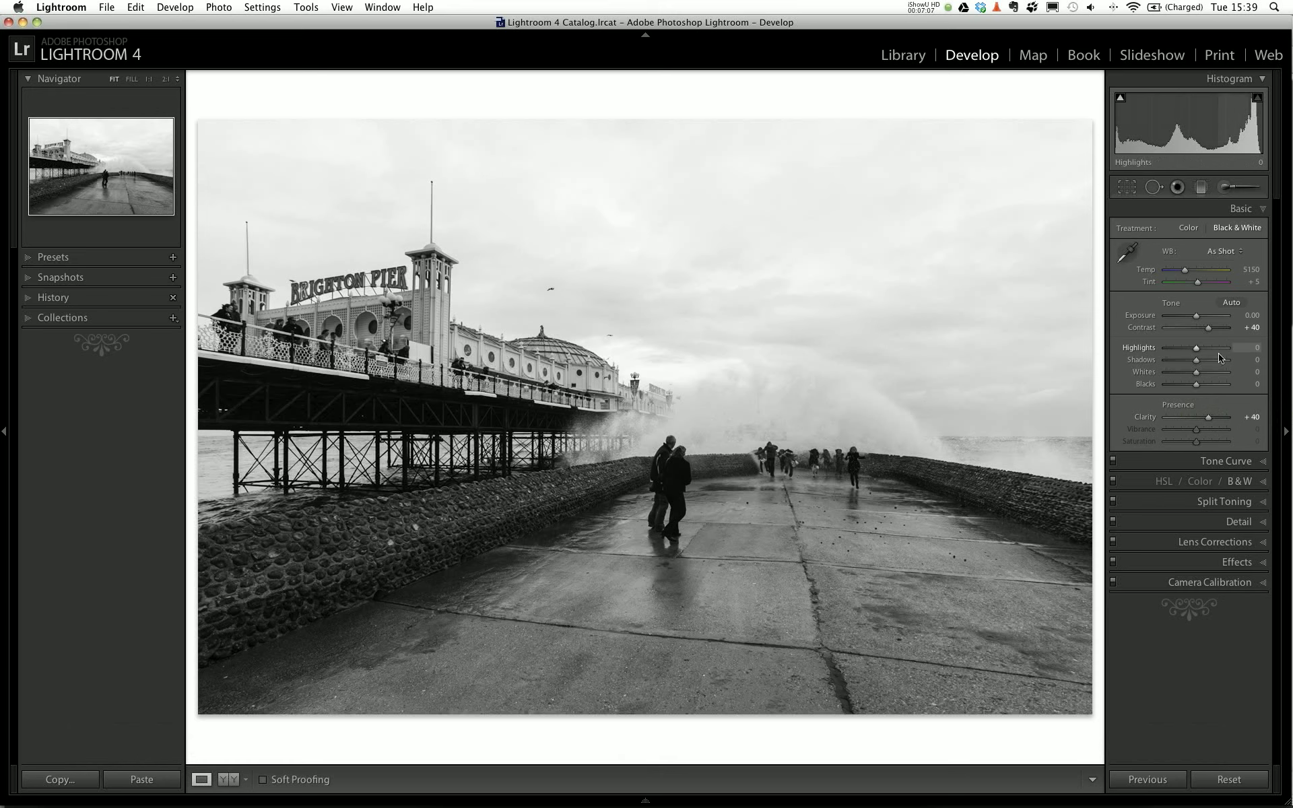
{"action": "mouse_move", "coordinate": [1197, 352]}
{"action": "left_mouse_down"}
{"action": "mouse_move", "coordinate": [1172, 351]}
{"action": "mouse_move", "coordinate": [1192, 353]}
{"action": "left_mouse_up"}
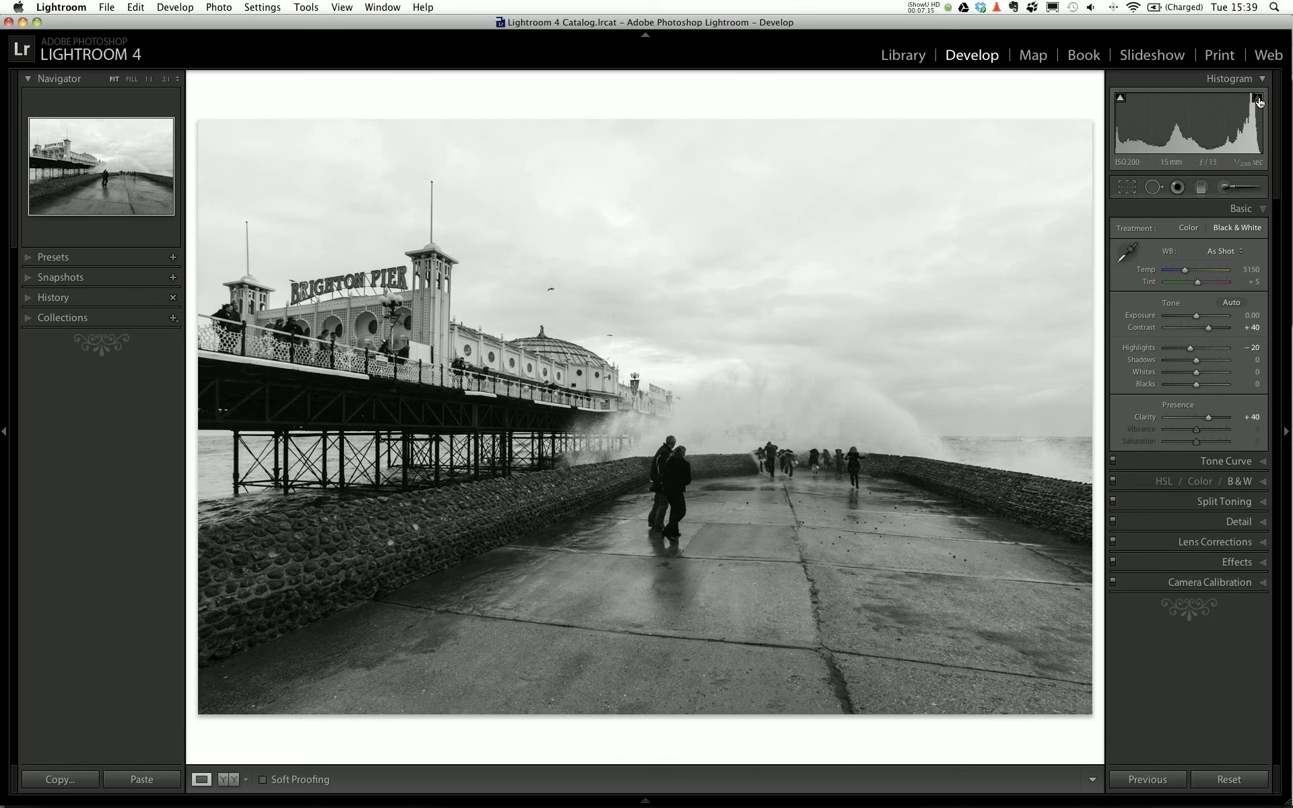
Turn on the clipping warning and test darker and lighter blacks, settling on +20.
{"action": "key", "text": "j"}
{"action": "left_click_drag", "start_coordinate": [1185, 386], "coordinate": [1167, 387]}
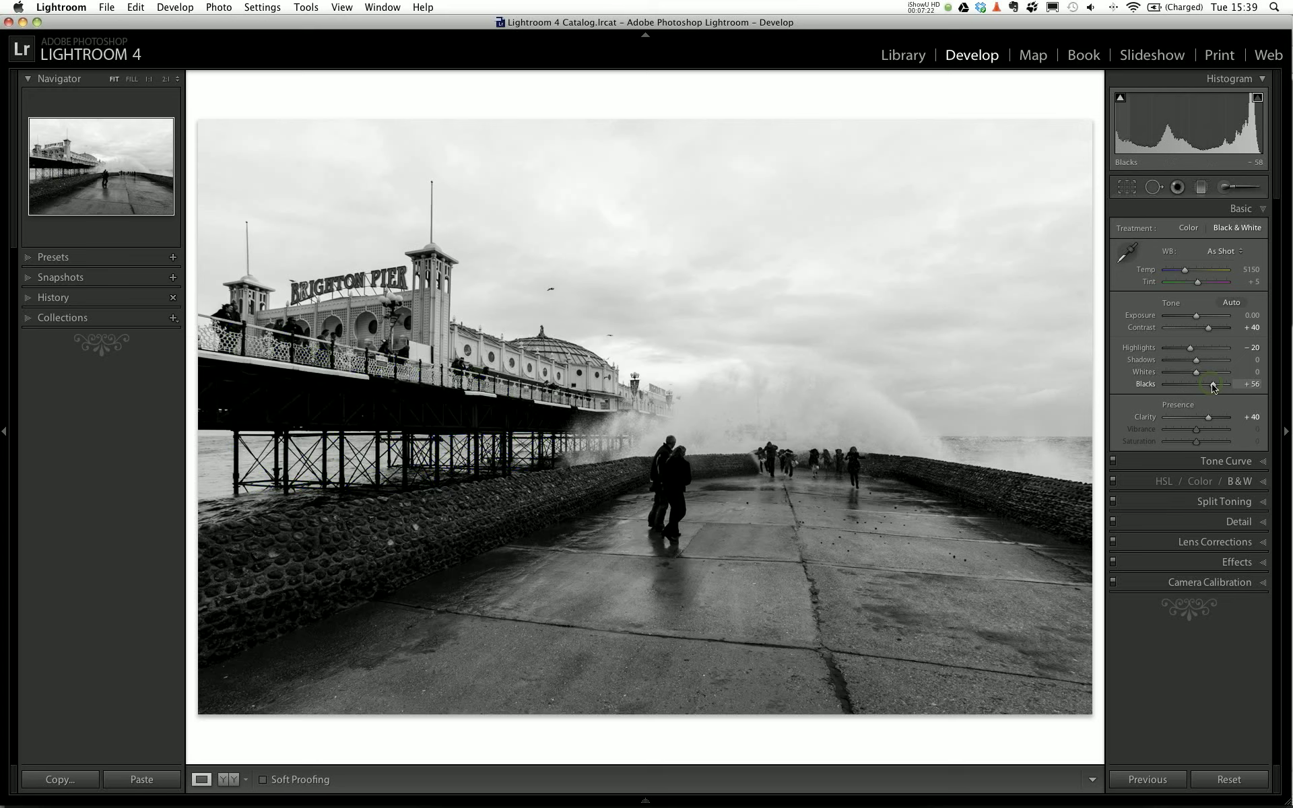
{"action": "left_click", "coordinate": [1212, 386]}
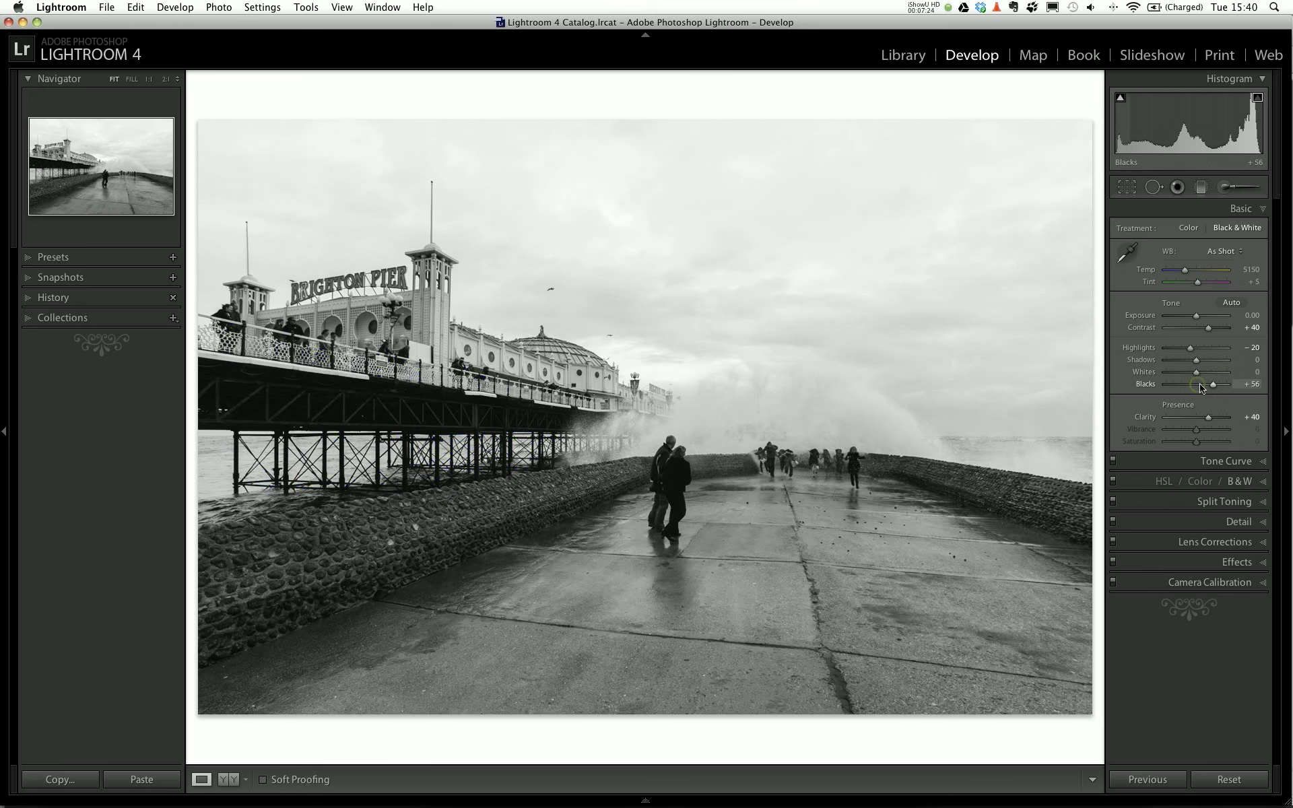
{"action": "left_click", "coordinate": [1203, 386]}
{"action": "left_click_drag", "start_coordinate": [1203, 385], "coordinate": [1201, 385]}
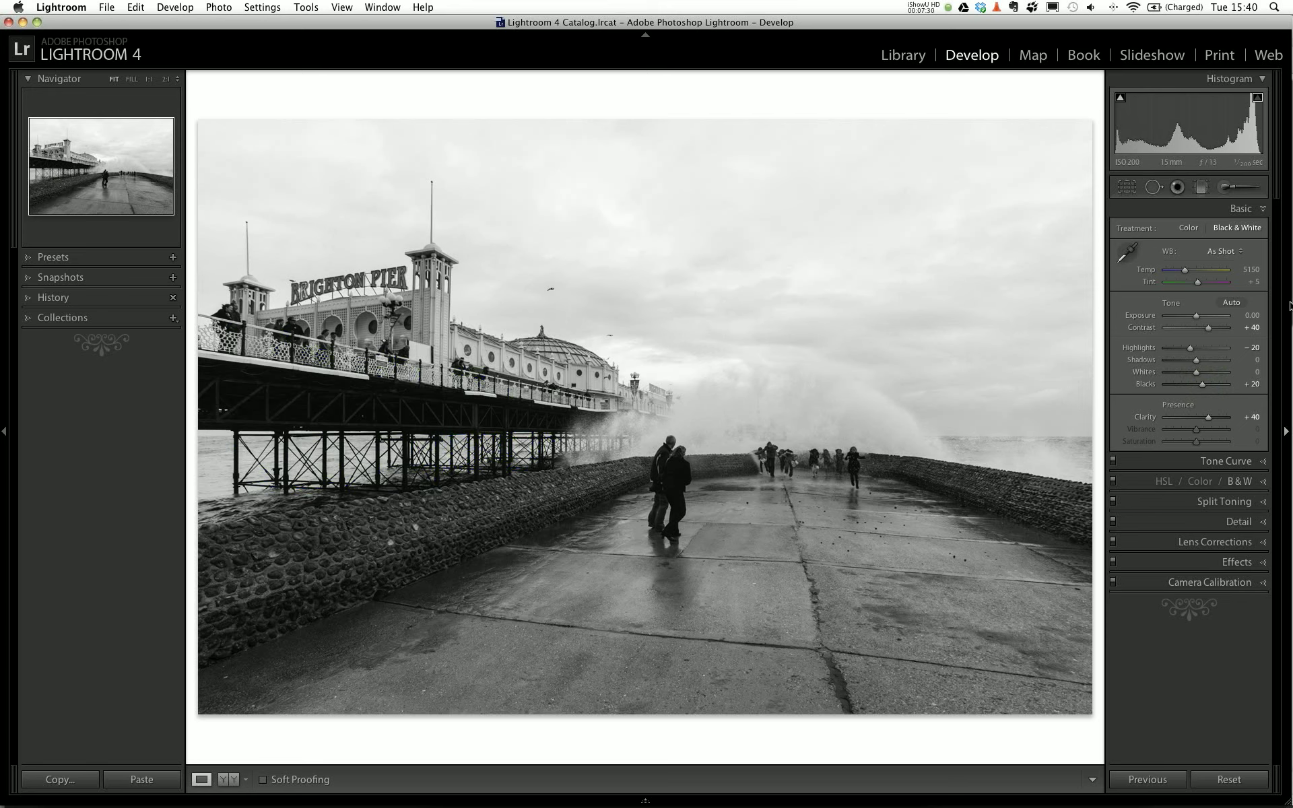
Try raising the Lights region of the tone curve to about +37 and return it to 0.
{"action": "left_click", "coordinate": [1236, 461]}
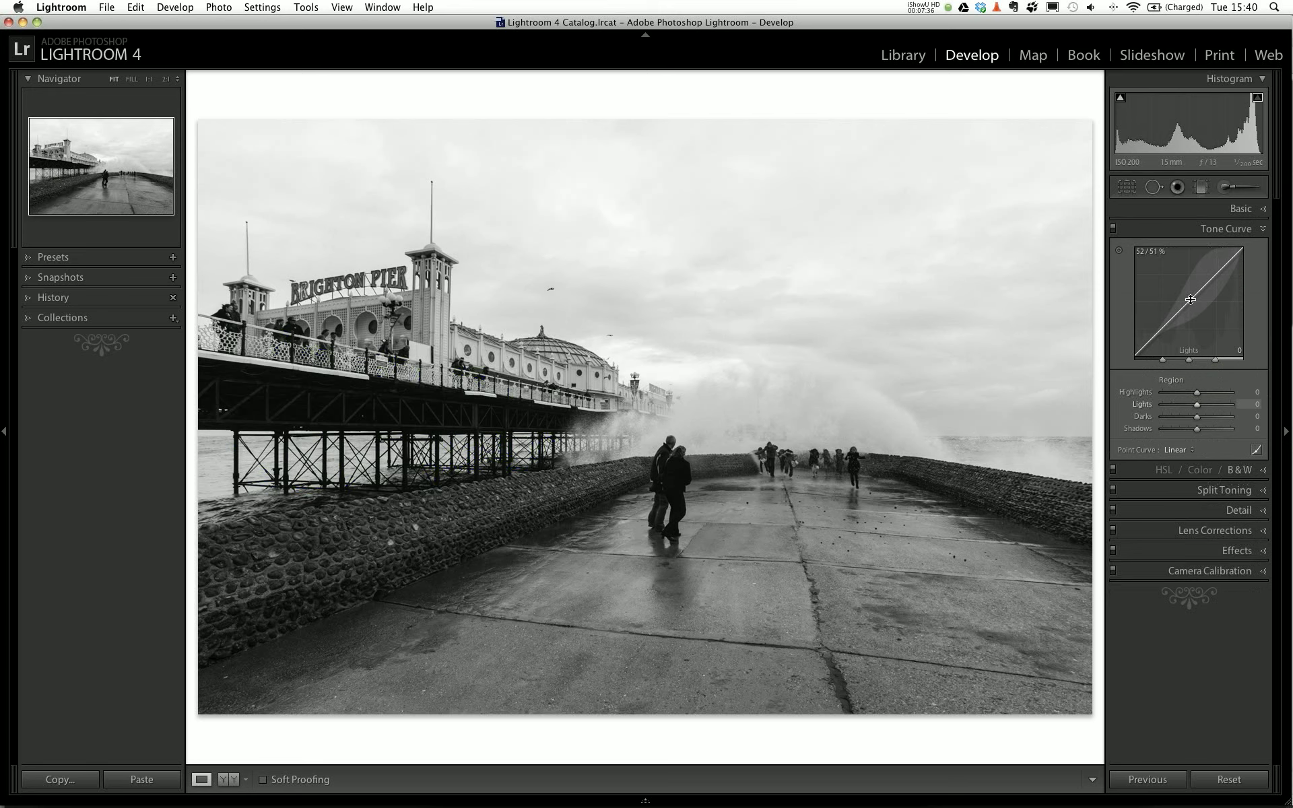
{"action": "mouse_move", "coordinate": [1190, 300]}
{"action": "left_mouse_down"}
{"action": "mouse_move", "coordinate": [1215, 329]}
{"action": "mouse_move", "coordinate": [1198, 275]}
{"action": "left_mouse_up"}
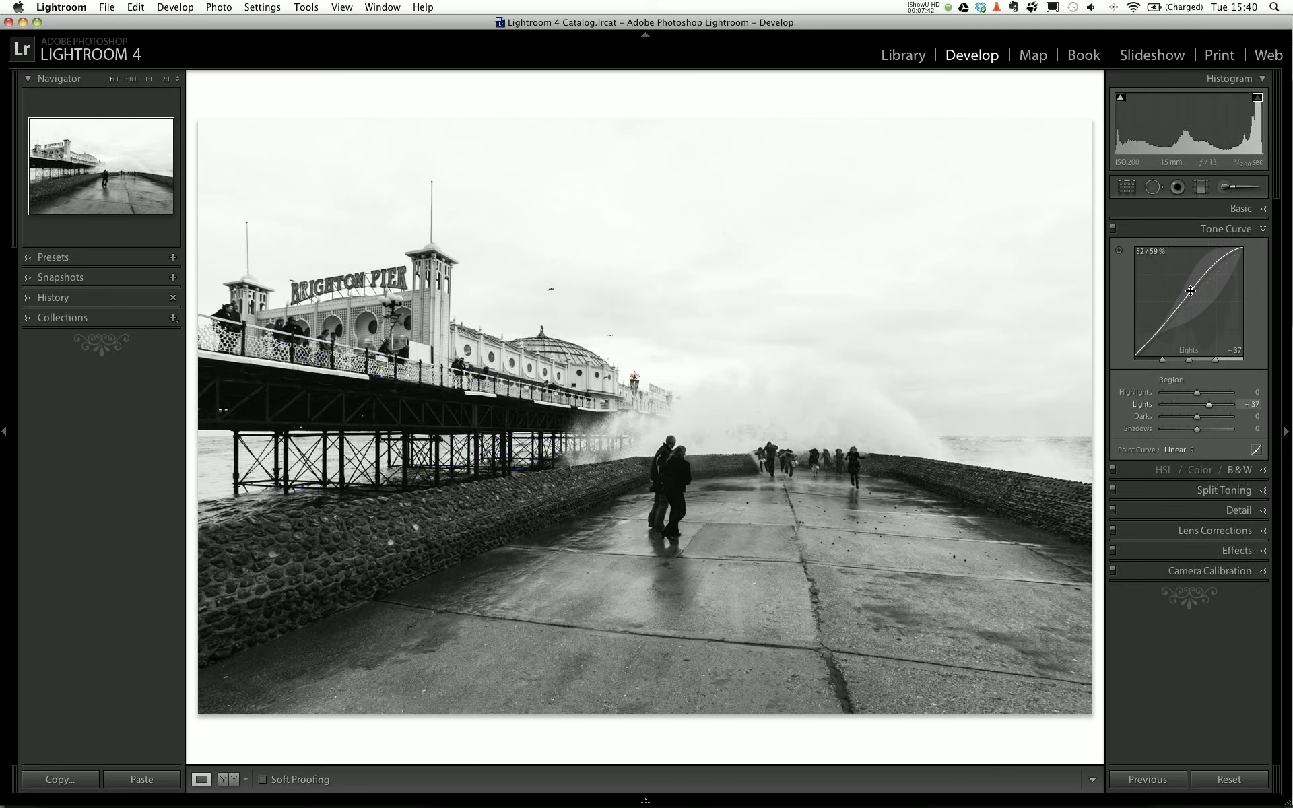
{"action": "left_click_drag", "start_coordinate": [1207, 403], "coordinate": [1197, 405]}
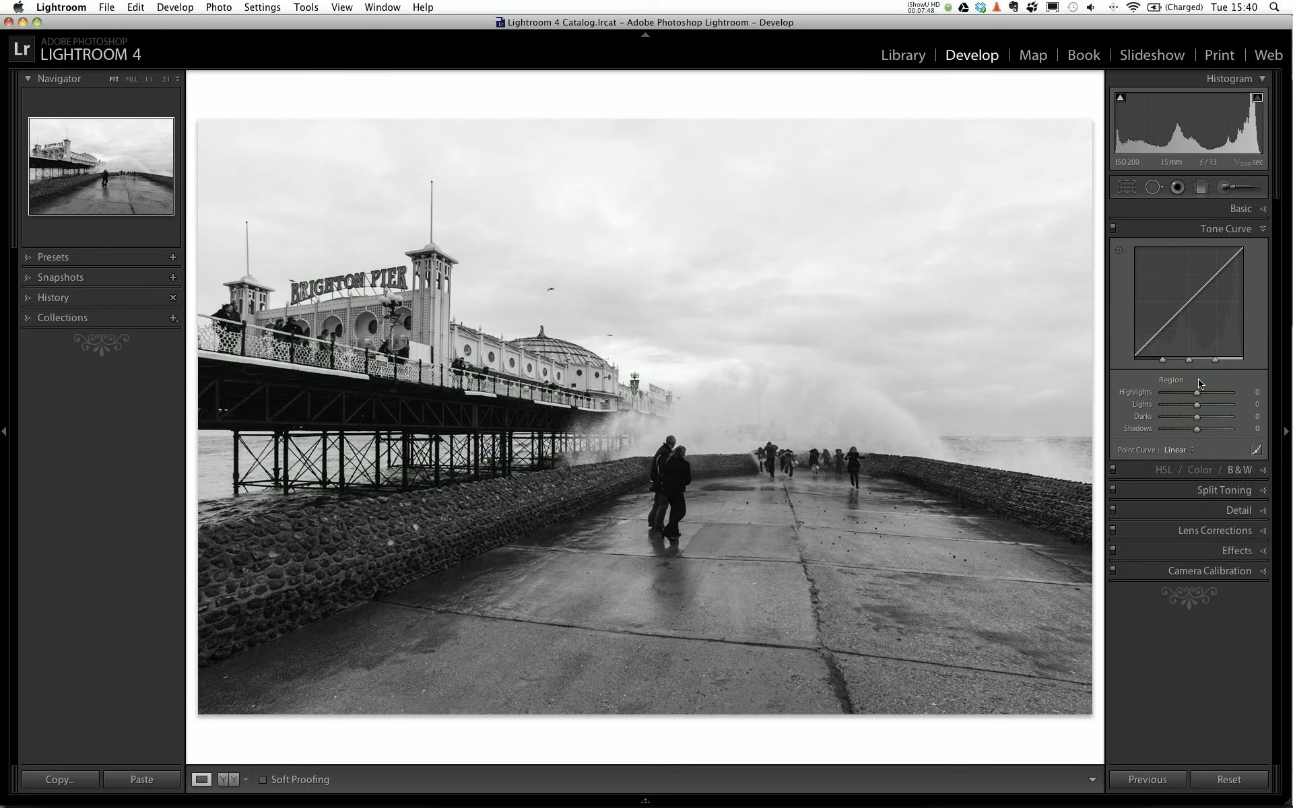
In the black-and-white mix, test Blue at -100 and settle on -79.
{"action": "left_click", "coordinate": [1262, 472]}
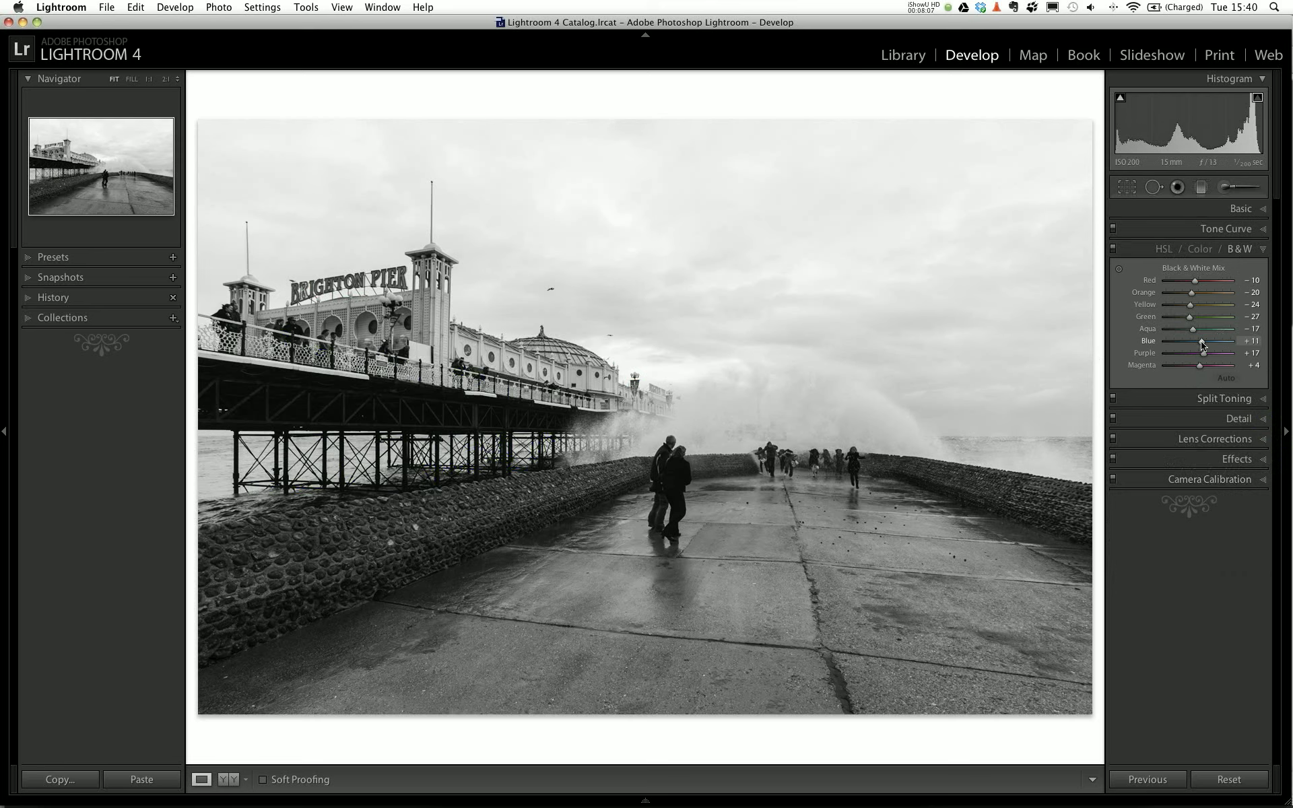
{"action": "left_click_drag", "start_coordinate": [1203, 343], "coordinate": [1166, 348]}
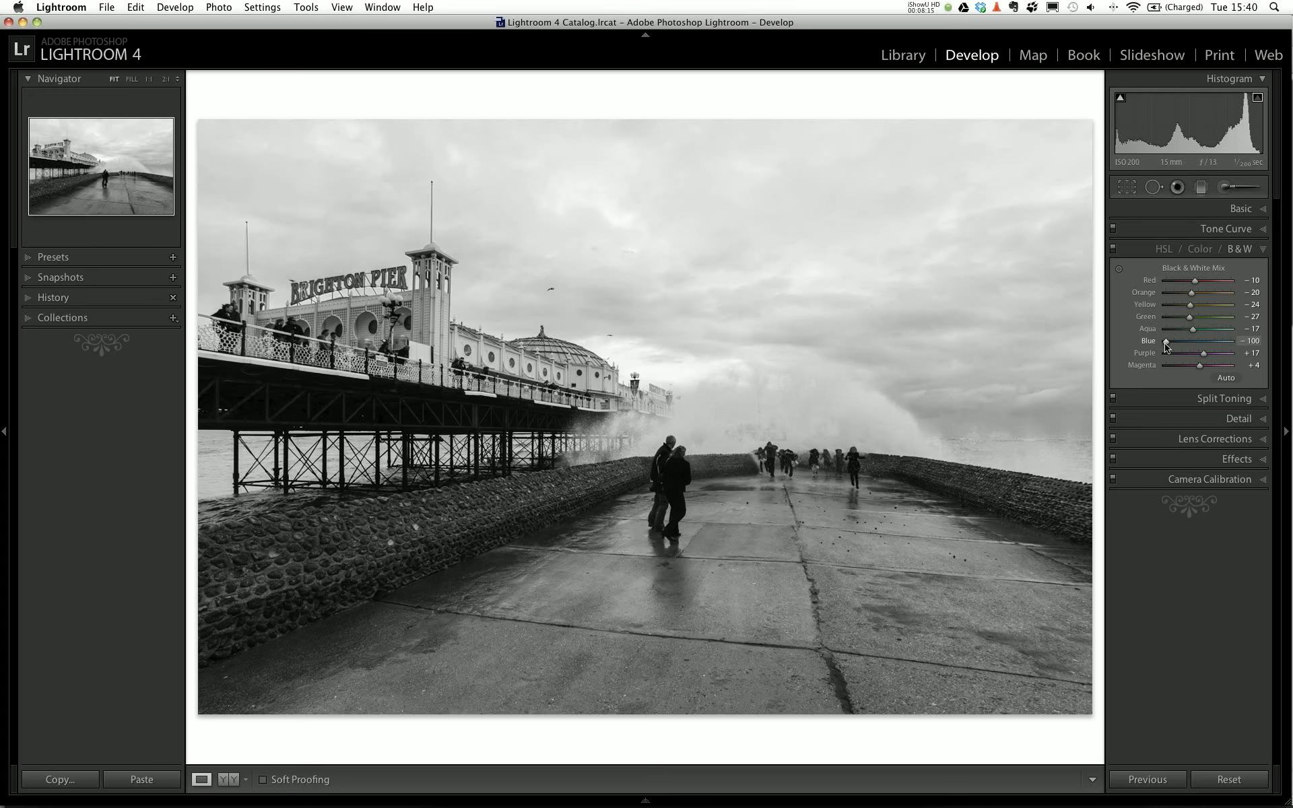
{"action": "left_click_drag", "start_coordinate": [1166, 347], "coordinate": [1173, 347]}
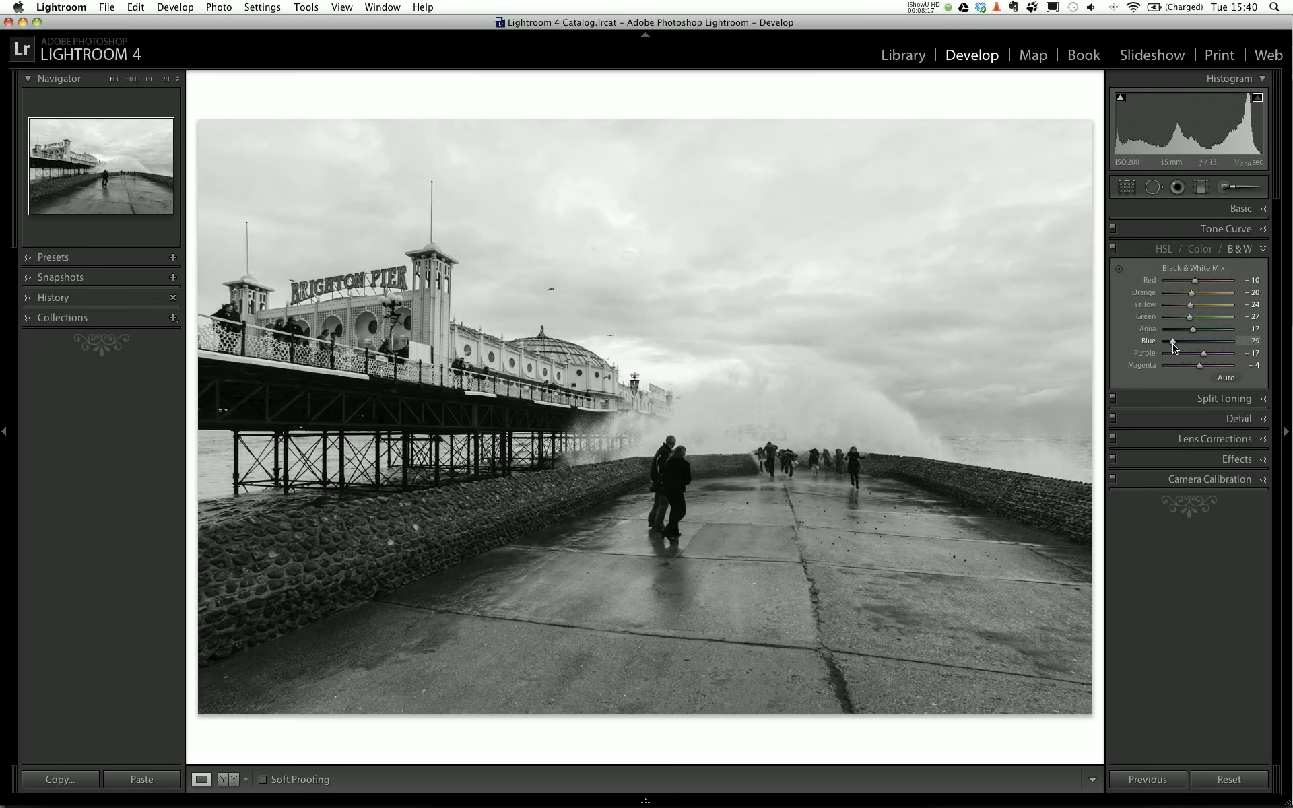
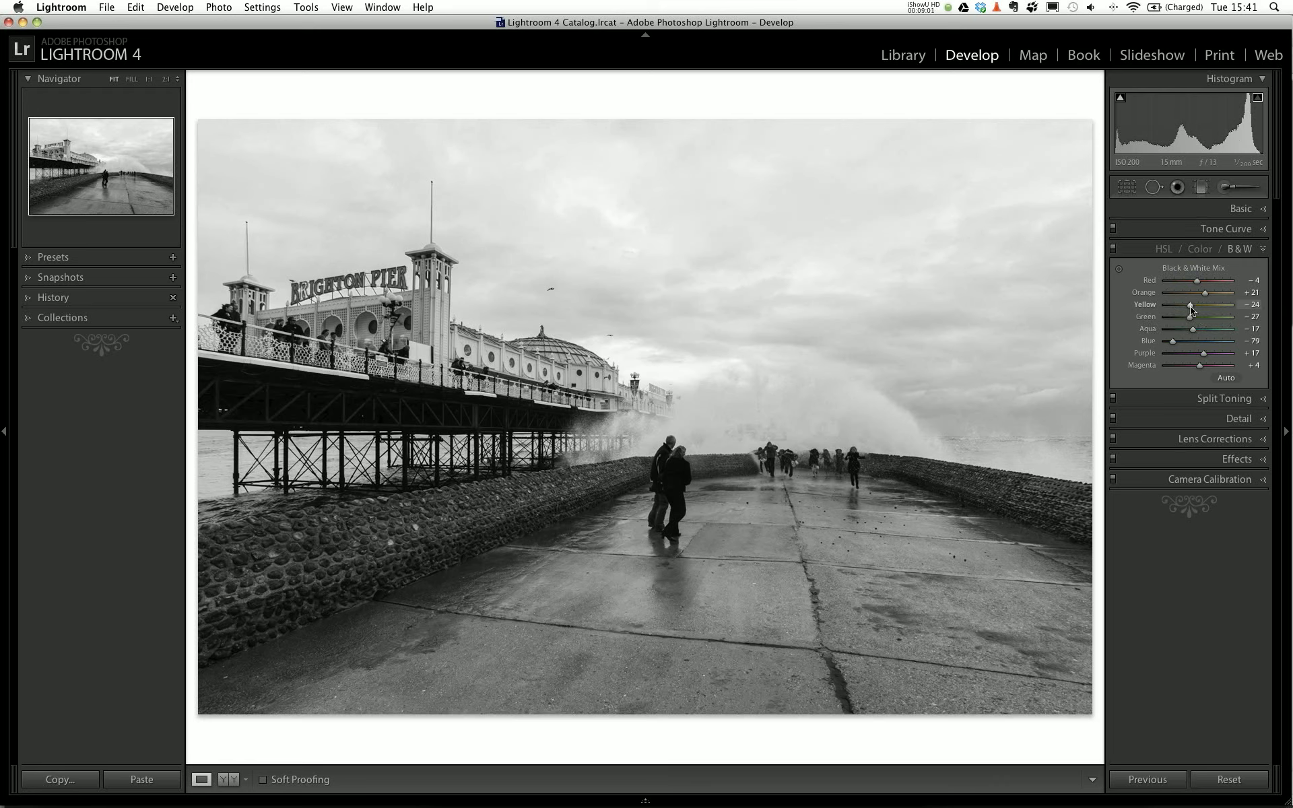
Set Yellow to +33, Green to -6 and Aqua to -38 in the black-and-white mix.
{"action": "left_click_drag", "start_coordinate": [1190, 304], "coordinate": [1225, 306]}
{"action": "left_click_drag", "start_coordinate": [1225, 307], "coordinate": [1208, 307]}
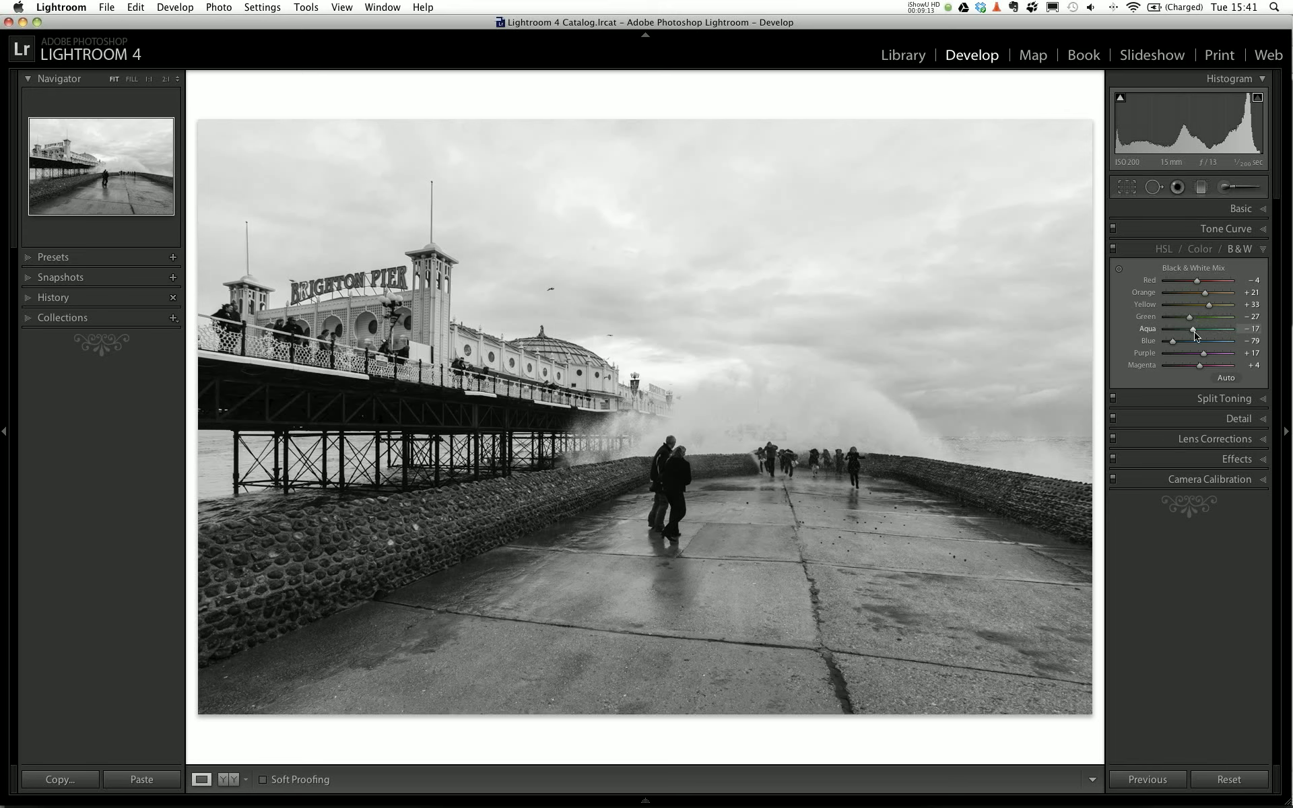
{"action": "mouse_move", "coordinate": [1192, 332]}
{"action": "left_mouse_down"}
{"action": "mouse_move", "coordinate": [1166, 333]}
{"action": "mouse_move", "coordinate": [1259, 338]}
{"action": "left_mouse_up"}
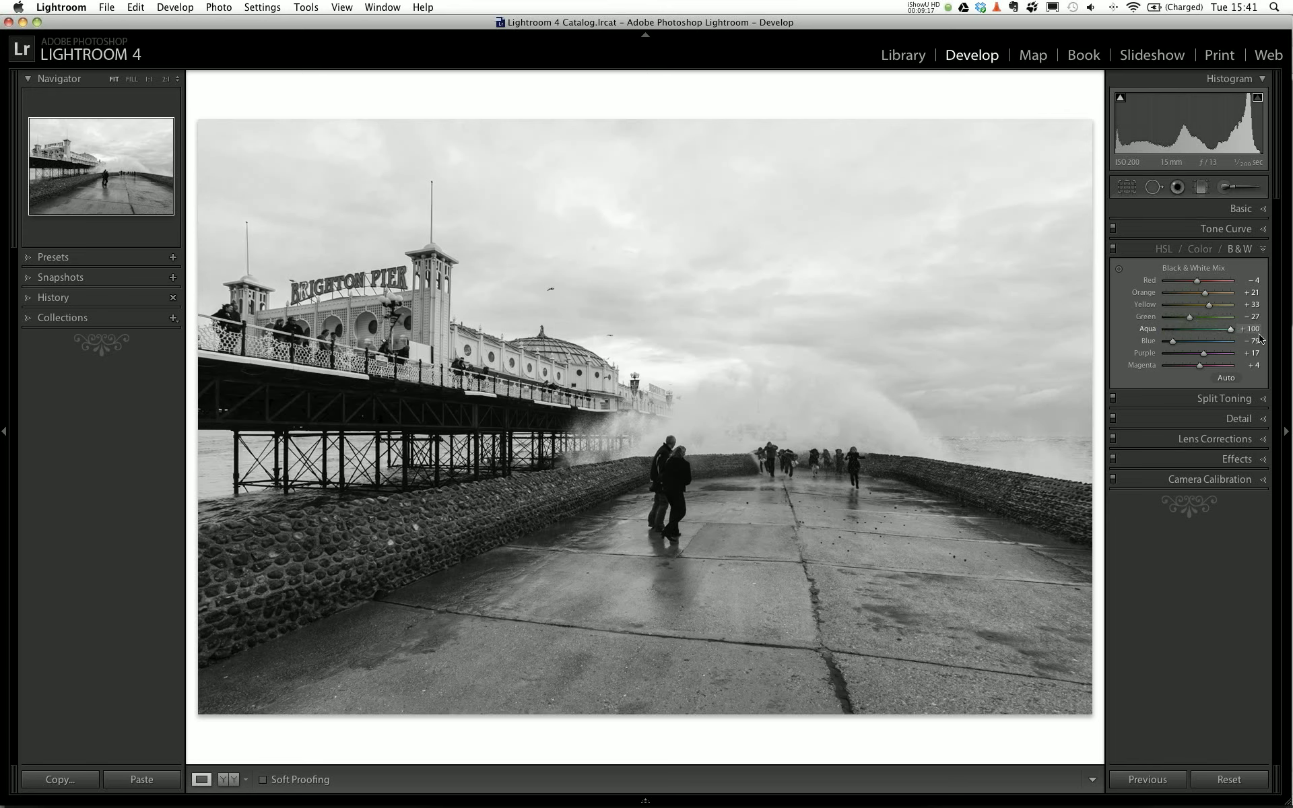
{"action": "double_click", "coordinate": [1198, 338]}
{"action": "mouse_move", "coordinate": [1190, 331]}
{"action": "left_mouse_down"}
{"action": "mouse_move", "coordinate": [1156, 319]}
{"action": "mouse_move", "coordinate": [1284, 326]}
{"action": "mouse_move", "coordinate": [1196, 330]}
{"action": "left_mouse_up"}
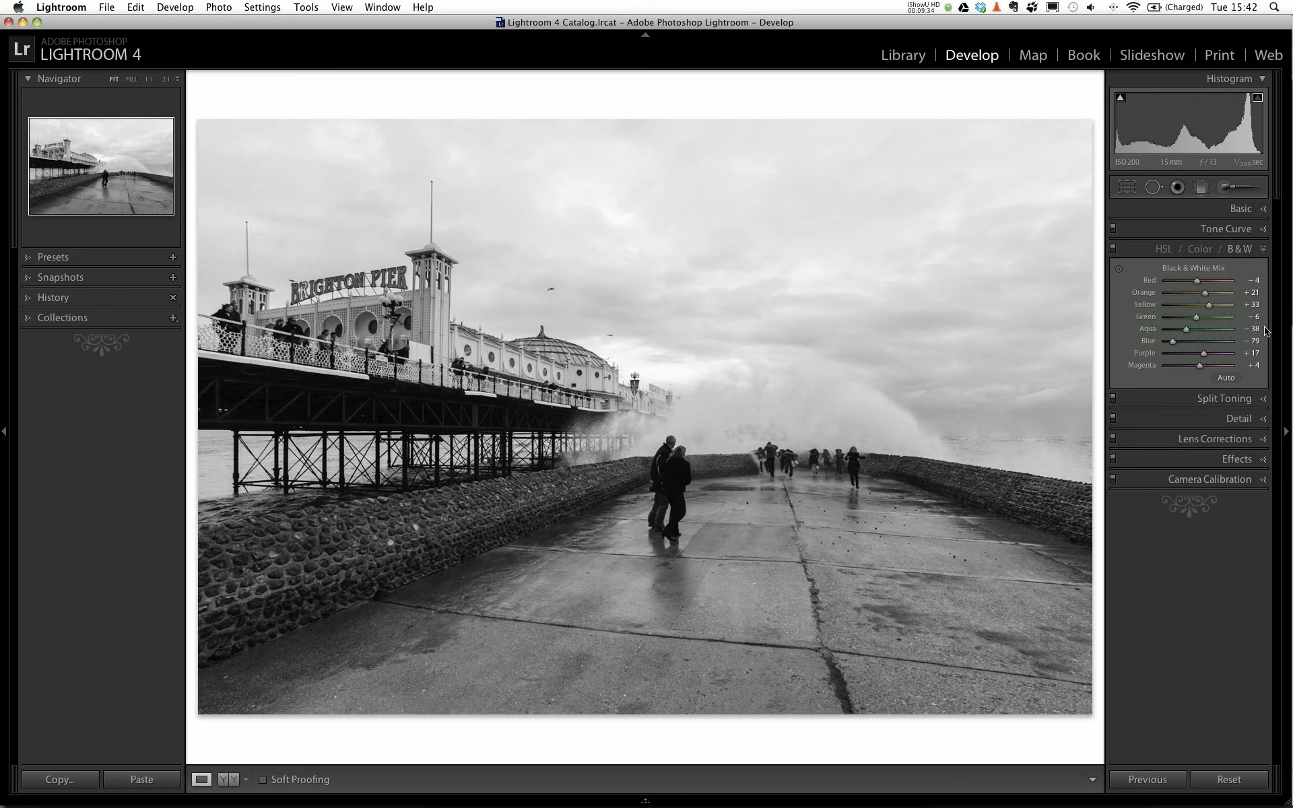
Aim the sharpening detail preview at the pier's domed roof.
{"action": "left_click", "coordinate": [1238, 419]}
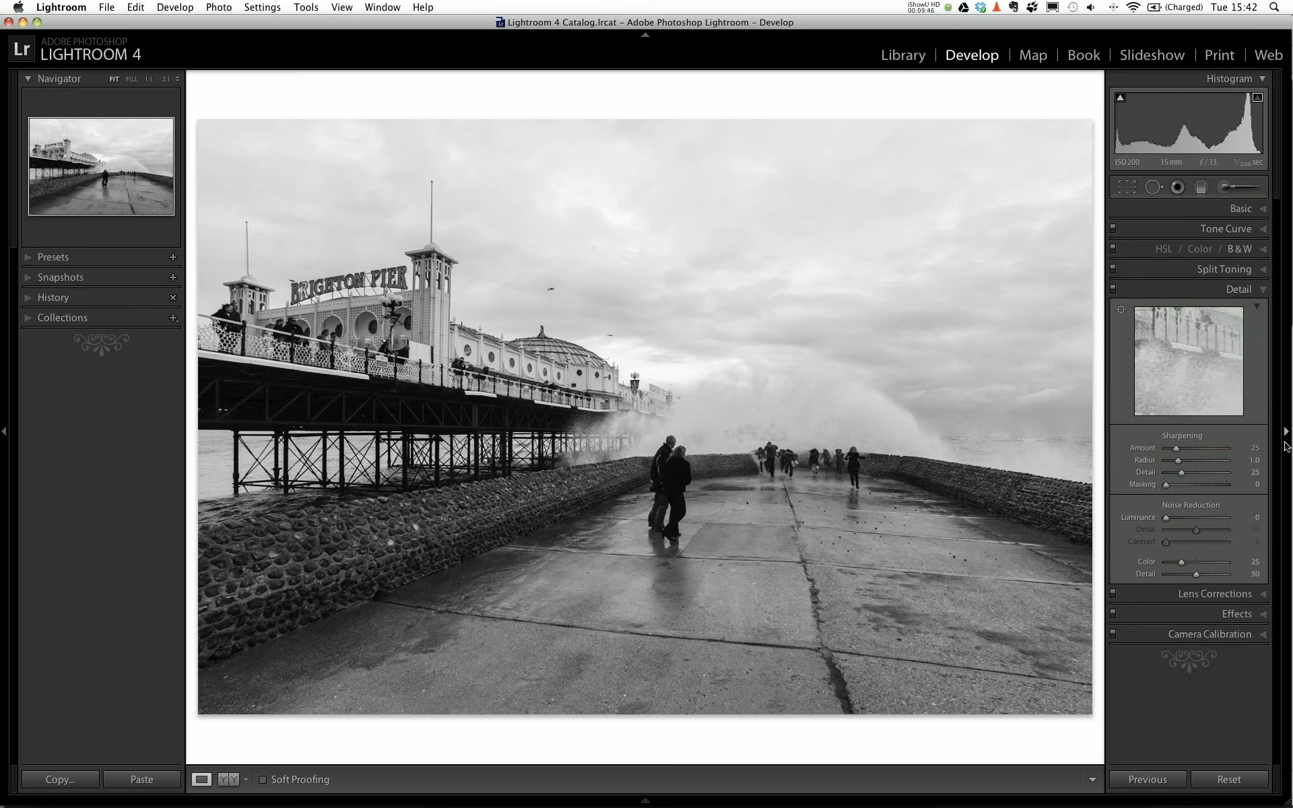
{"action": "left_click_drag", "start_coordinate": [1162, 352], "coordinate": [1188, 374]}
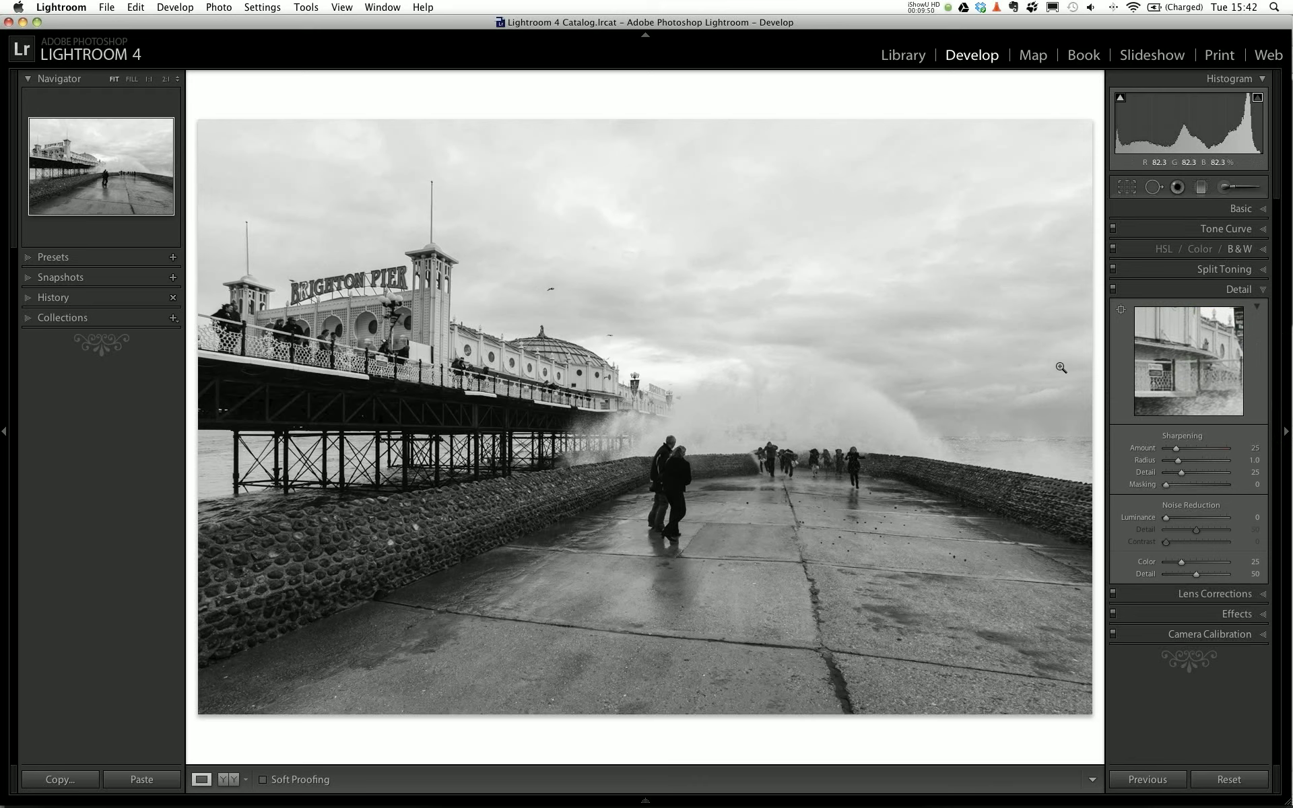
{"action": "left_click", "coordinate": [546, 340]}
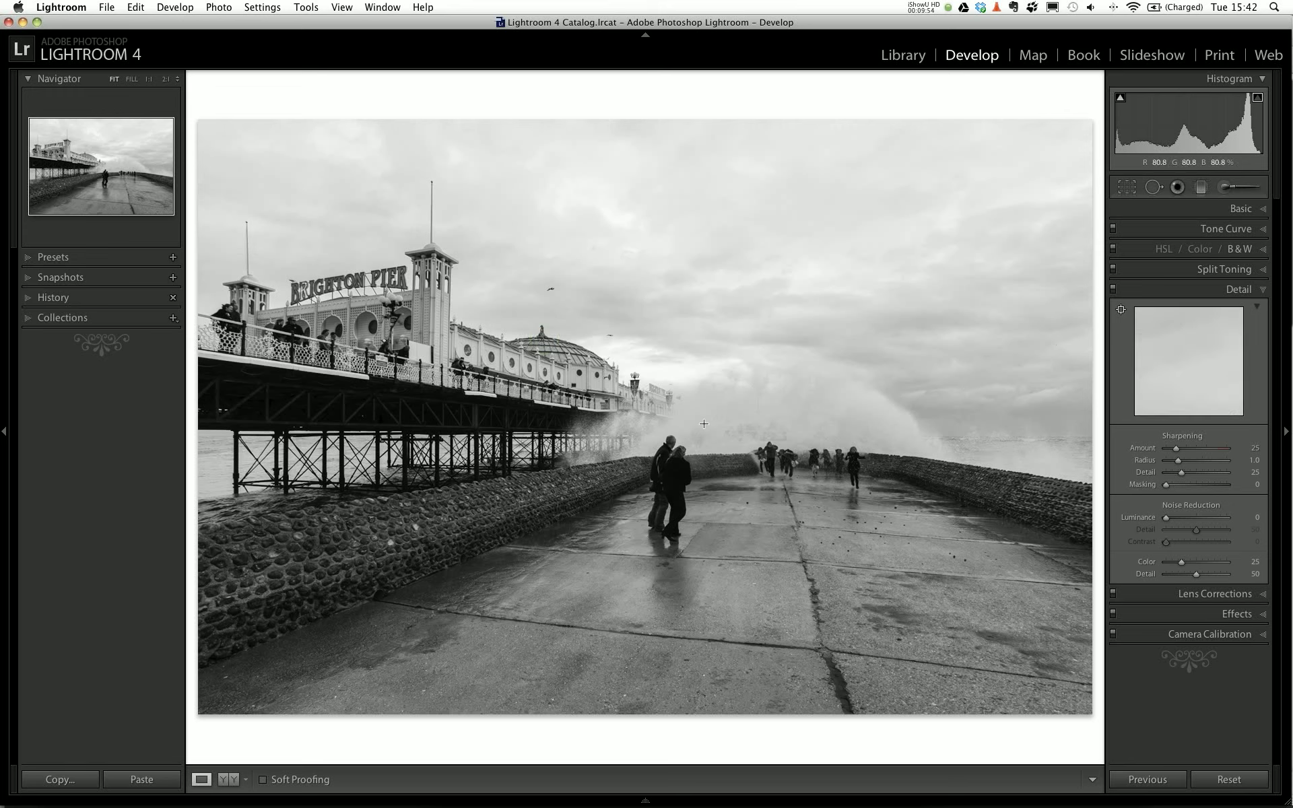
{"action": "left_click", "coordinate": [592, 375]}
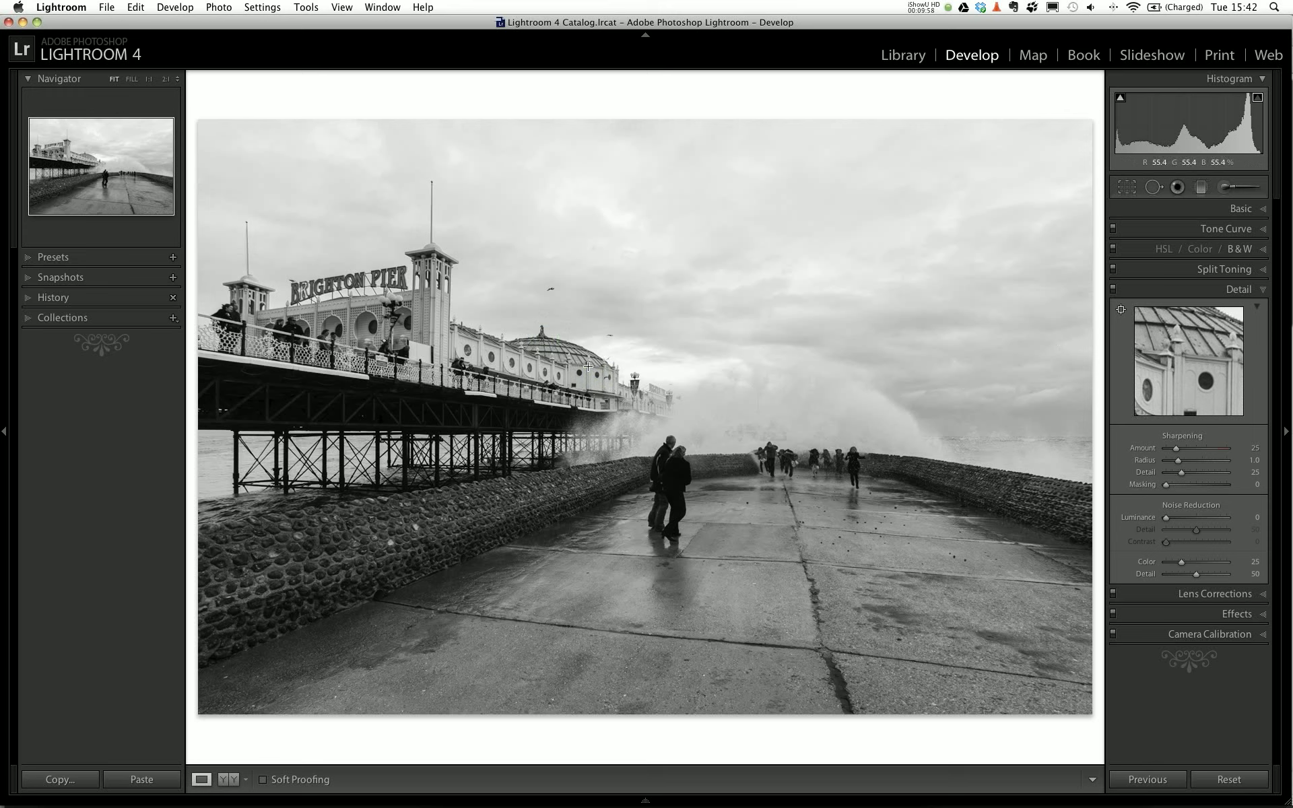
{"action": "left_click", "coordinate": [943, 389]}
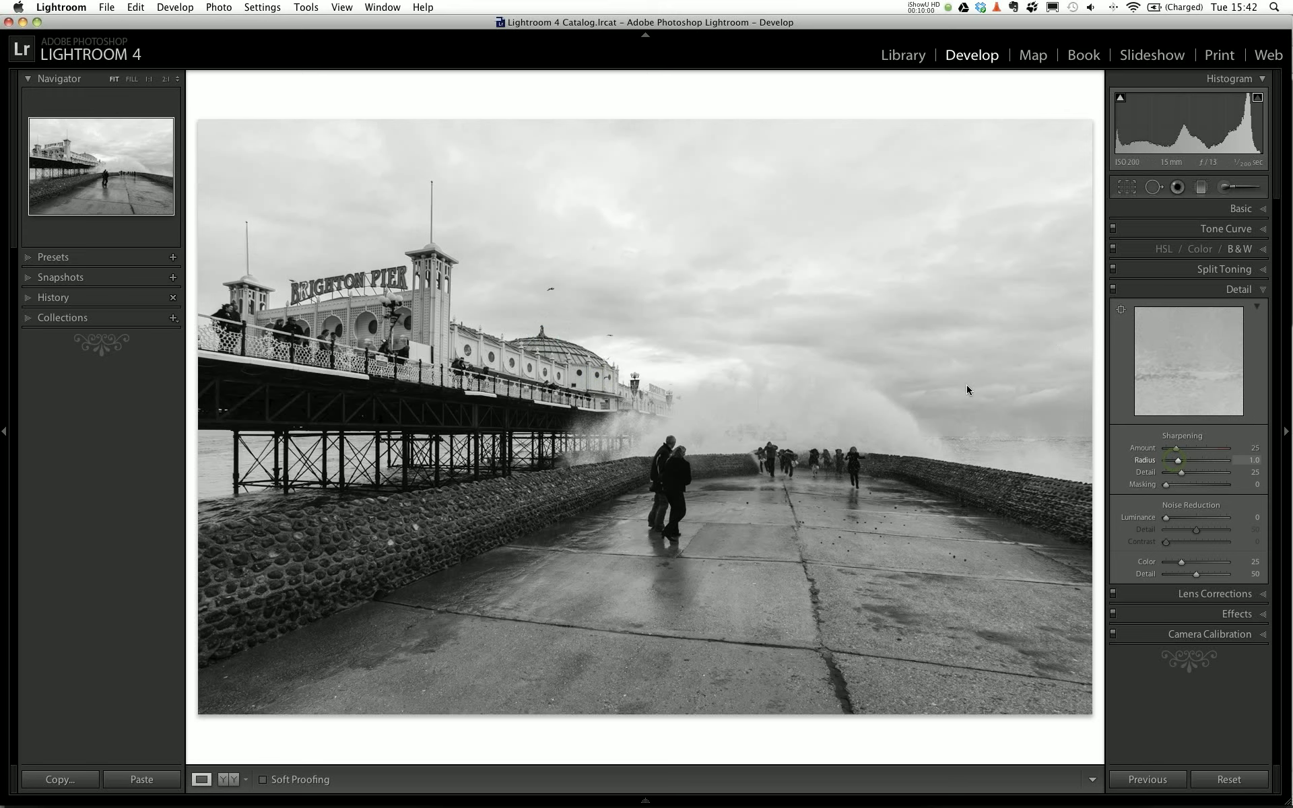
{"action": "left_click", "coordinate": [1121, 310]}
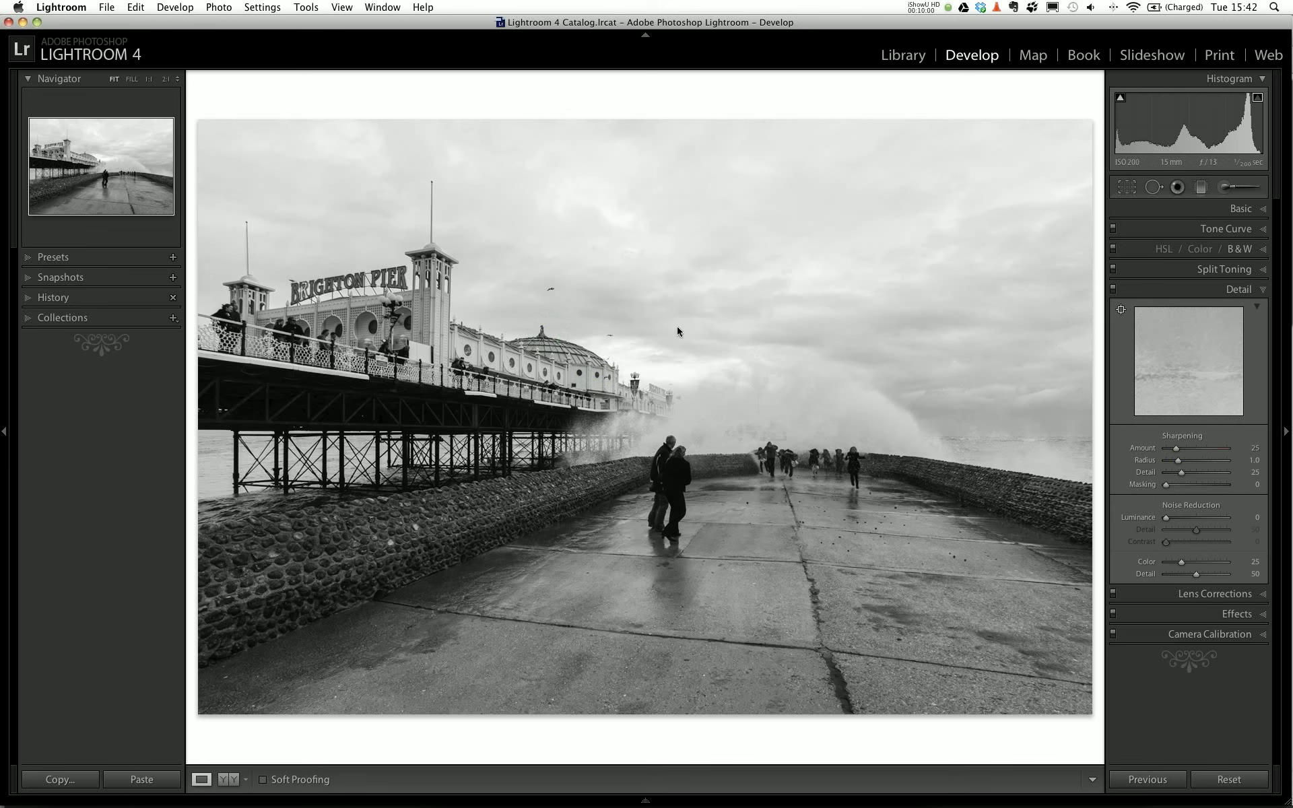
{"action": "left_click", "coordinate": [565, 344]}
Set the sharpening amount to 45 while checking the dome up close, and bring the color noise reduction all the way down.
{"action": "key", "text": "z"}
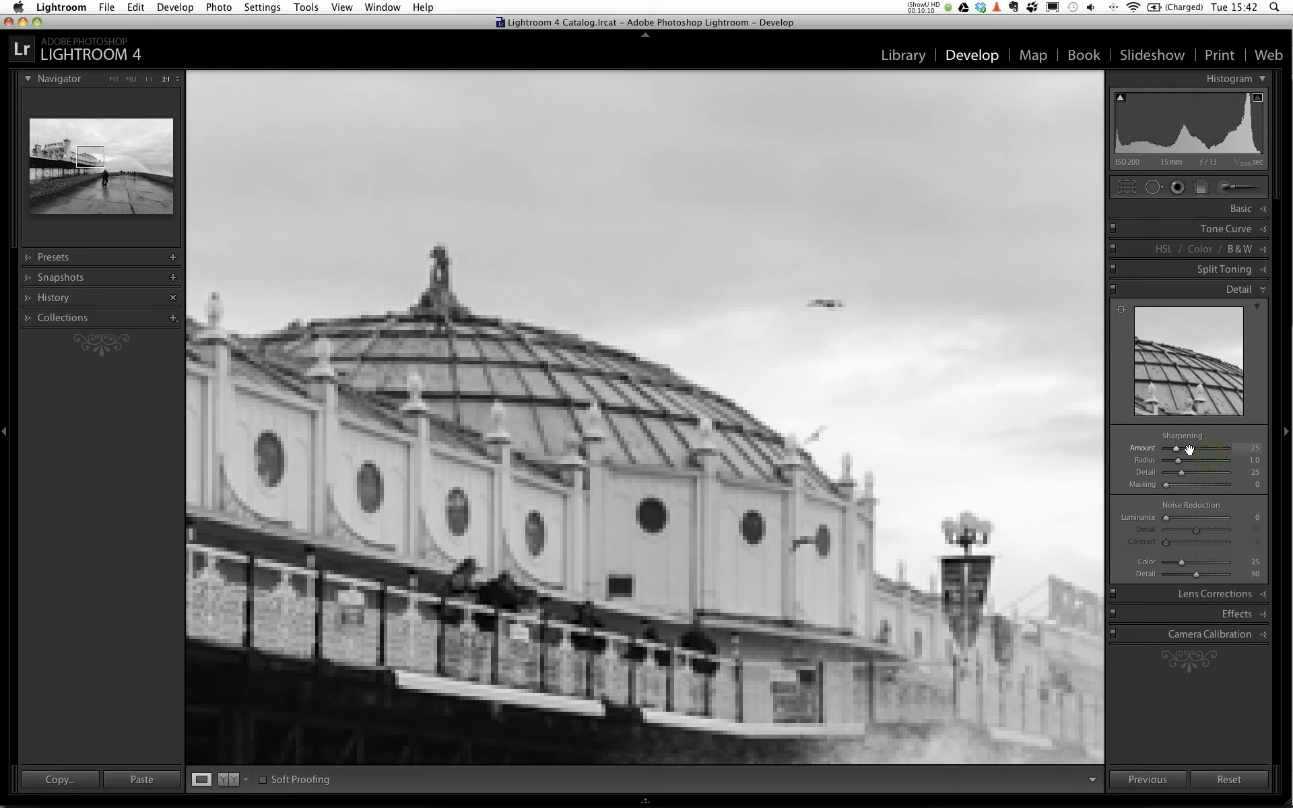
{"action": "left_click", "coordinate": [1188, 449]}
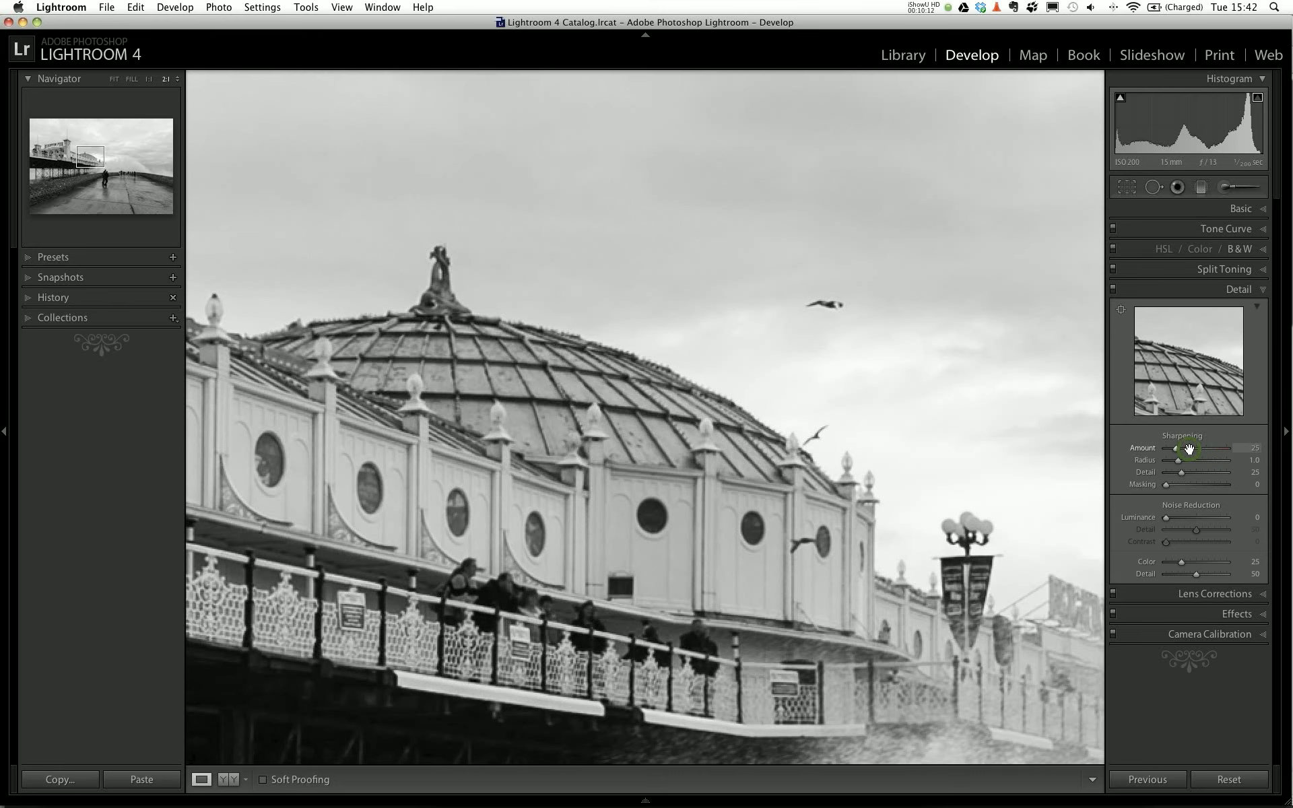
{"action": "left_click_drag", "start_coordinate": [1188, 449], "coordinate": [1183, 449]}
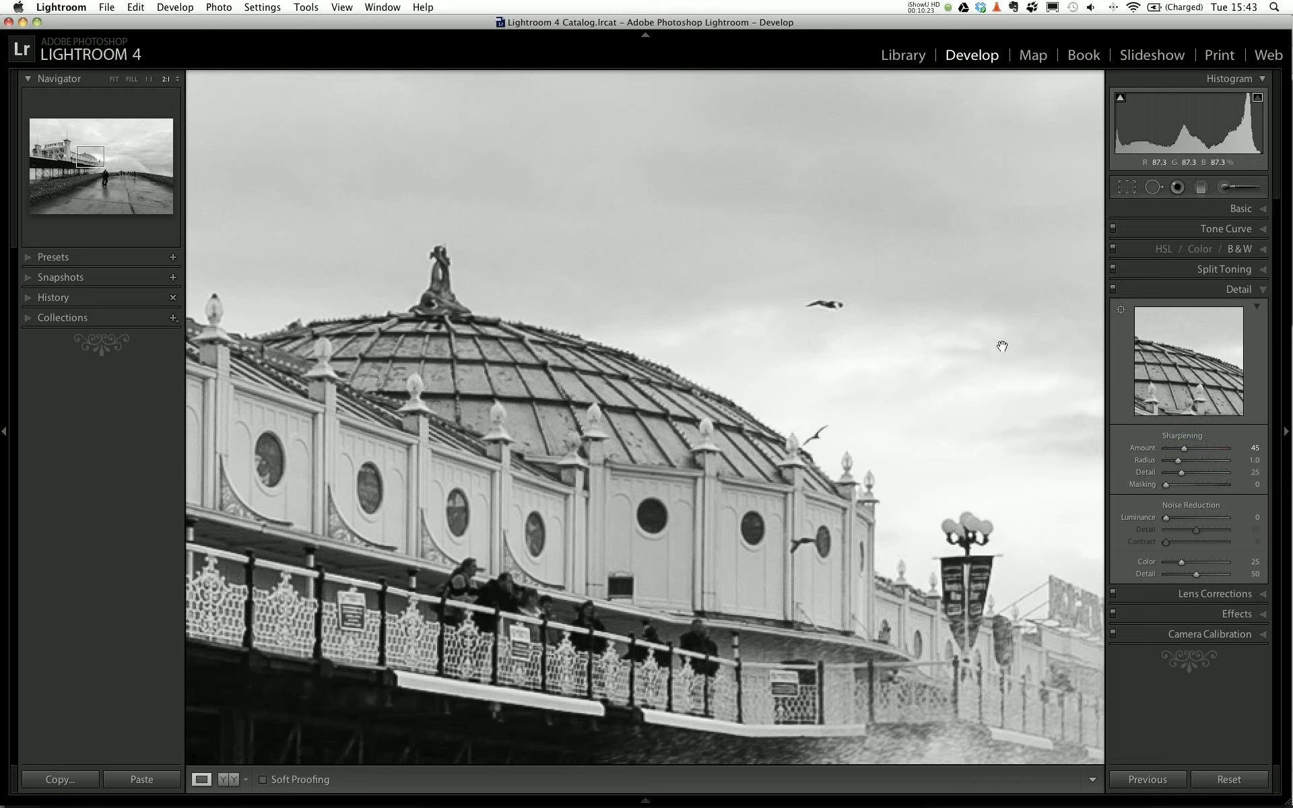
{"action": "left_click", "coordinate": [1086, 358]}
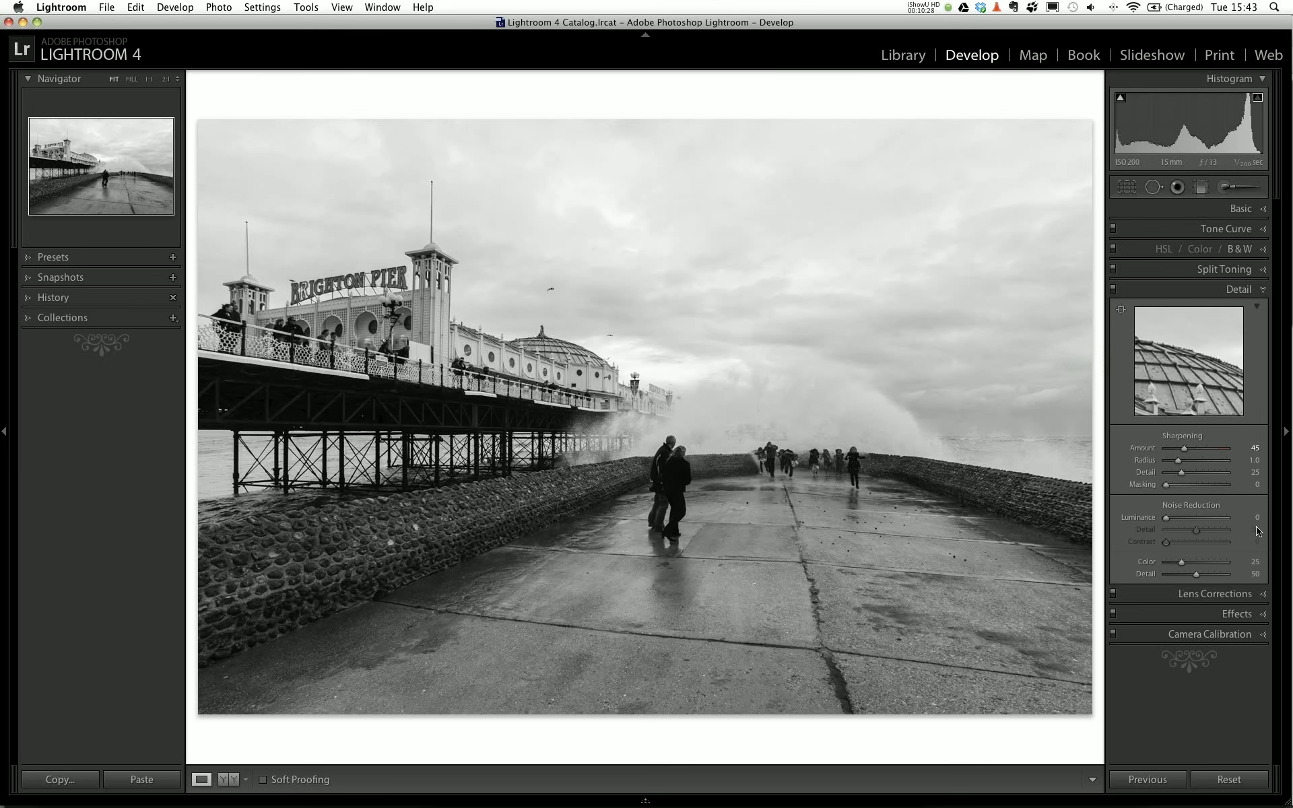
{"action": "left_click_drag", "start_coordinate": [1182, 562], "coordinate": [1144, 563]}
Add film grain, testing an amount of 20 on the dome close-up and settling on 15.
{"action": "left_click", "coordinate": [1242, 615]}
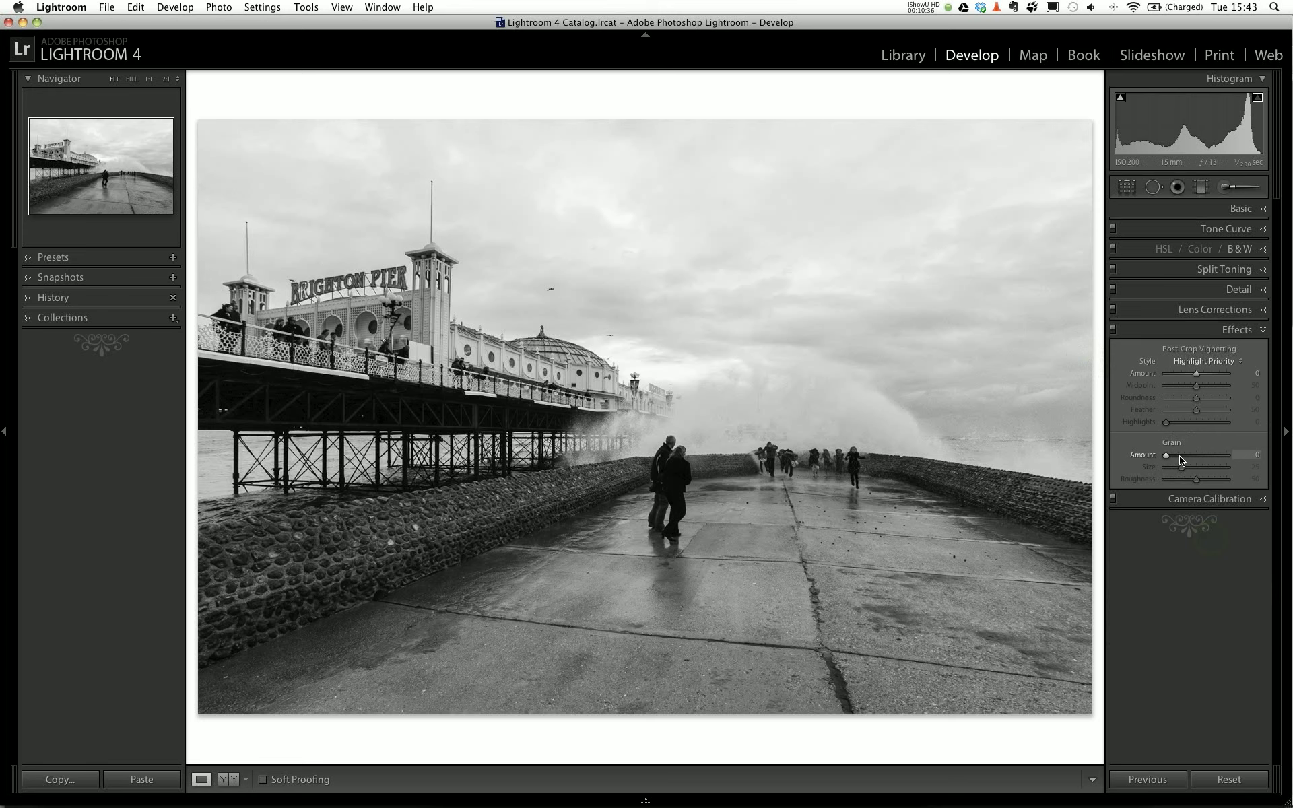
{"action": "left_click_drag", "start_coordinate": [1166, 457], "coordinate": [1178, 460]}
{"action": "left_click", "coordinate": [612, 340]}
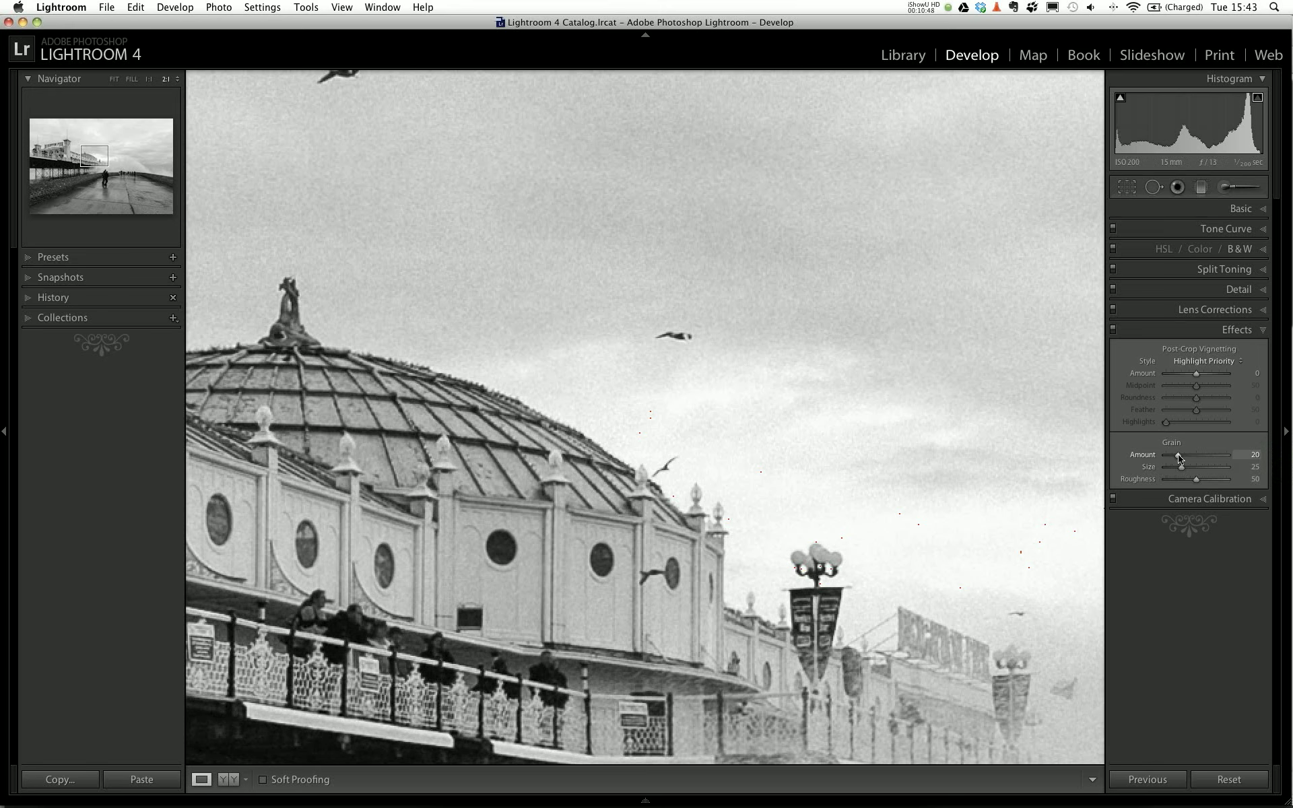
{"action": "left_click_drag", "start_coordinate": [1178, 459], "coordinate": [1175, 459]}
{"action": "left_click", "coordinate": [1253, 454]}
{"action": "type", "text": "15"}
{"action": "key", "text": "Return"}
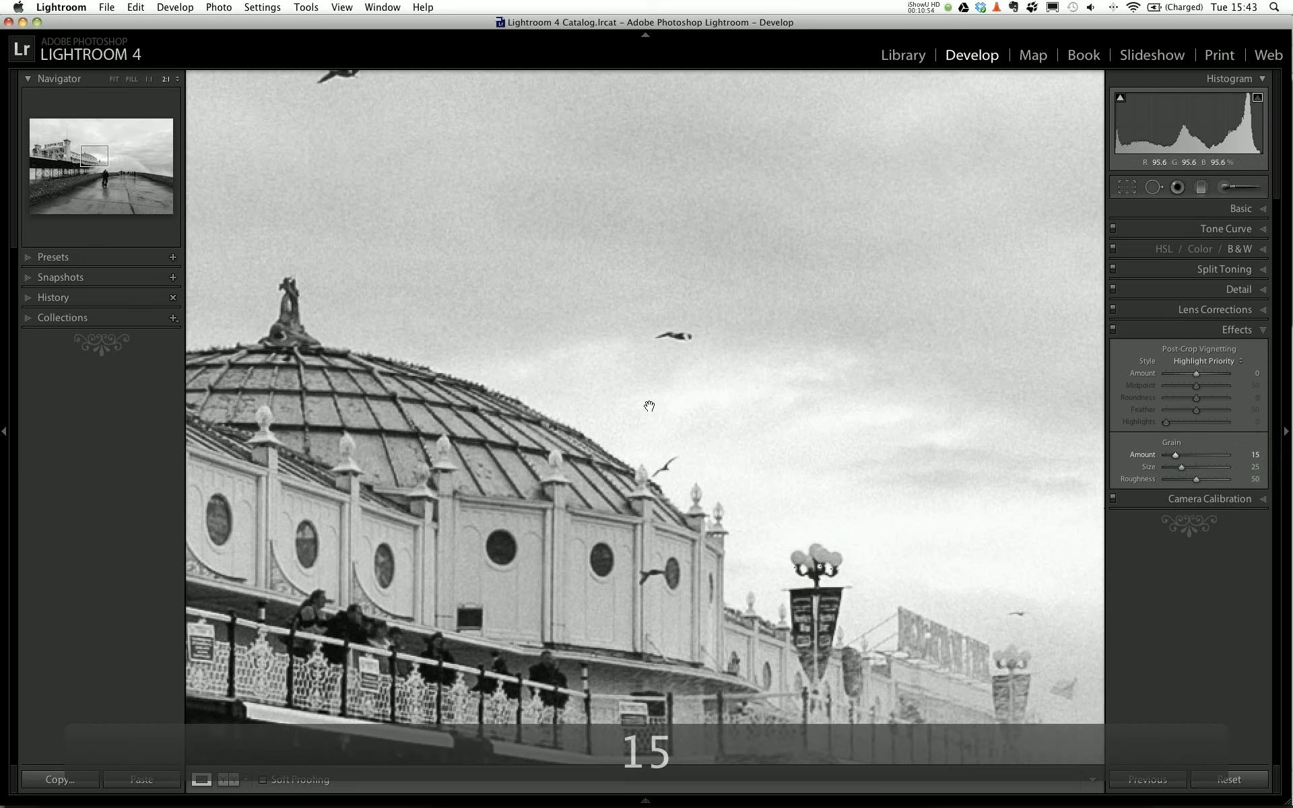
{"action": "left_click", "coordinate": [752, 412]}
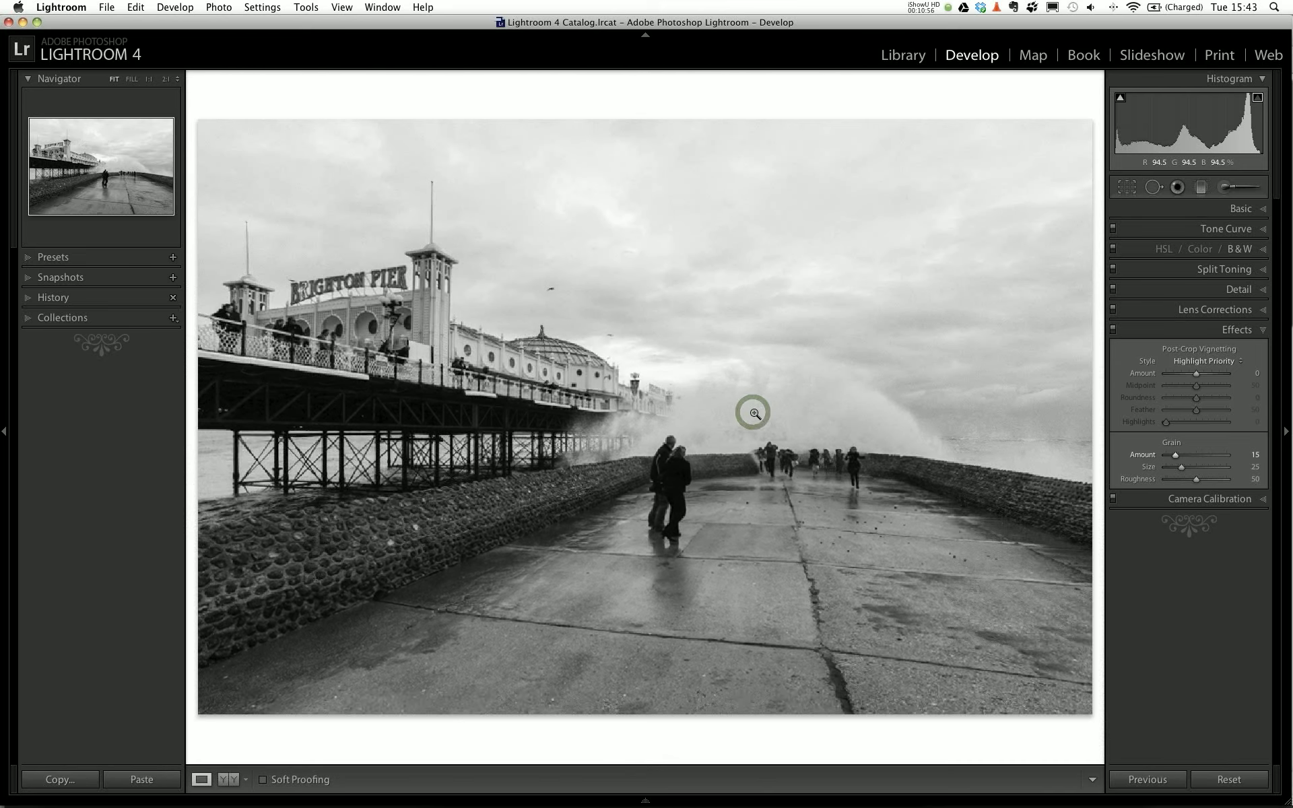
Start a new Adjustment Brush mask and try smaller and larger brush sizes over the sky, settling on 20.
{"action": "left_click", "coordinate": [1226, 189]}
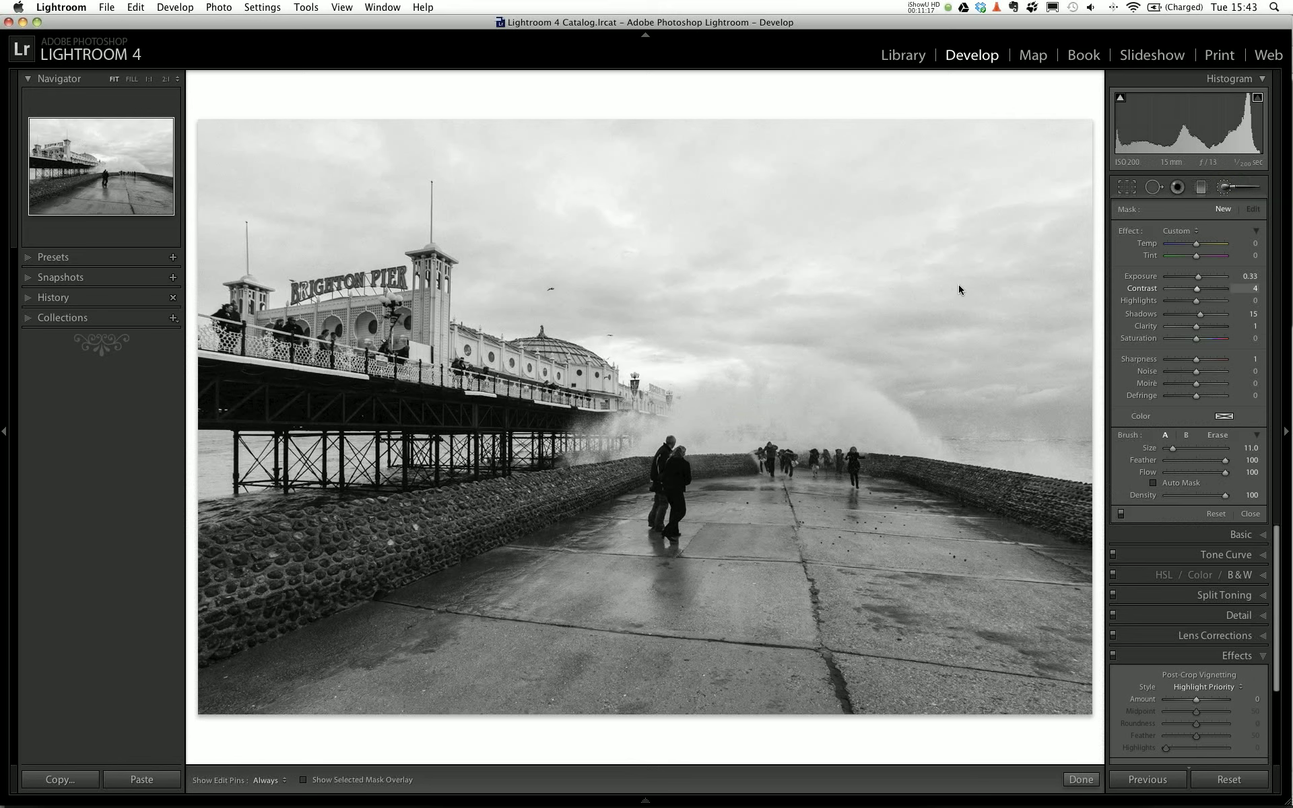
{"action": "scroll", "coordinate": [921, 283], "scroll_direction": "up", "scroll_amount": 5}
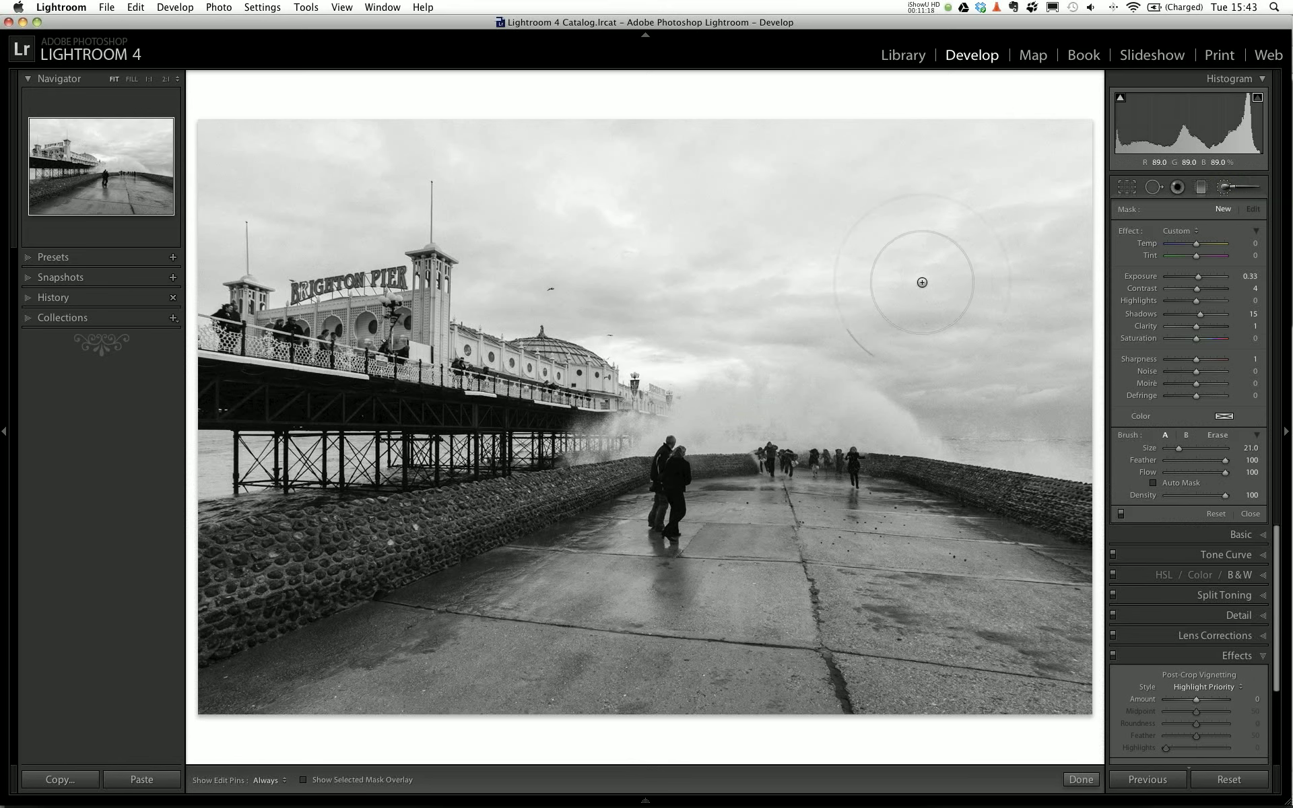
{"action": "scroll", "coordinate": [921, 282], "scroll_direction": "down", "scroll_amount": 6}
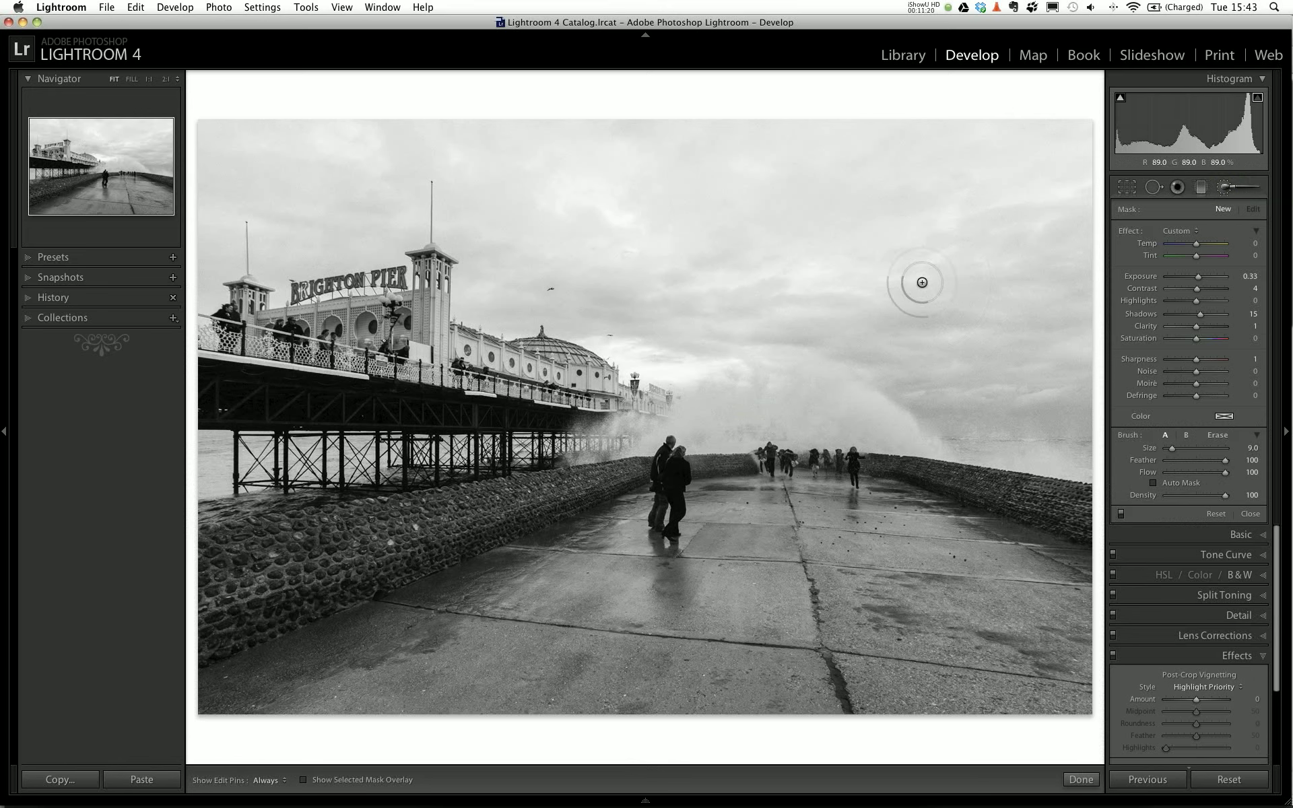
{"action": "scroll", "coordinate": [921, 282], "scroll_direction": "up", "scroll_amount": 6}
{"action": "scroll", "coordinate": [922, 282], "scroll_direction": "down", "scroll_amount": 5}
{"action": "scroll", "coordinate": [922, 282], "scroll_direction": "up", "scroll_amount": 5}
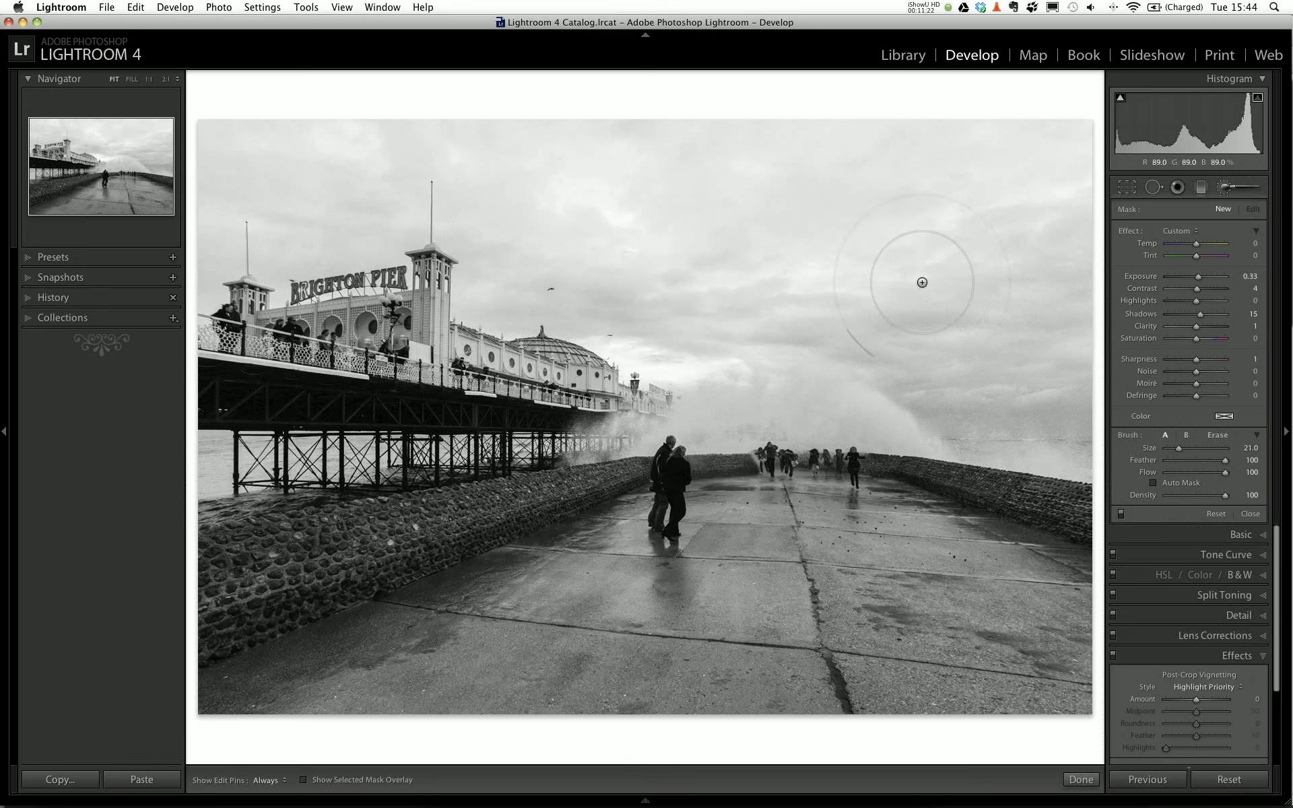
{"action": "scroll", "coordinate": [922, 282], "scroll_direction": "down", "scroll_amount": 5}
{"action": "scroll", "coordinate": [921, 282], "scroll_direction": "up", "scroll_amount": 4}
{"action": "scroll", "coordinate": [921, 282], "scroll_direction": "down", "scroll_amount": 4}
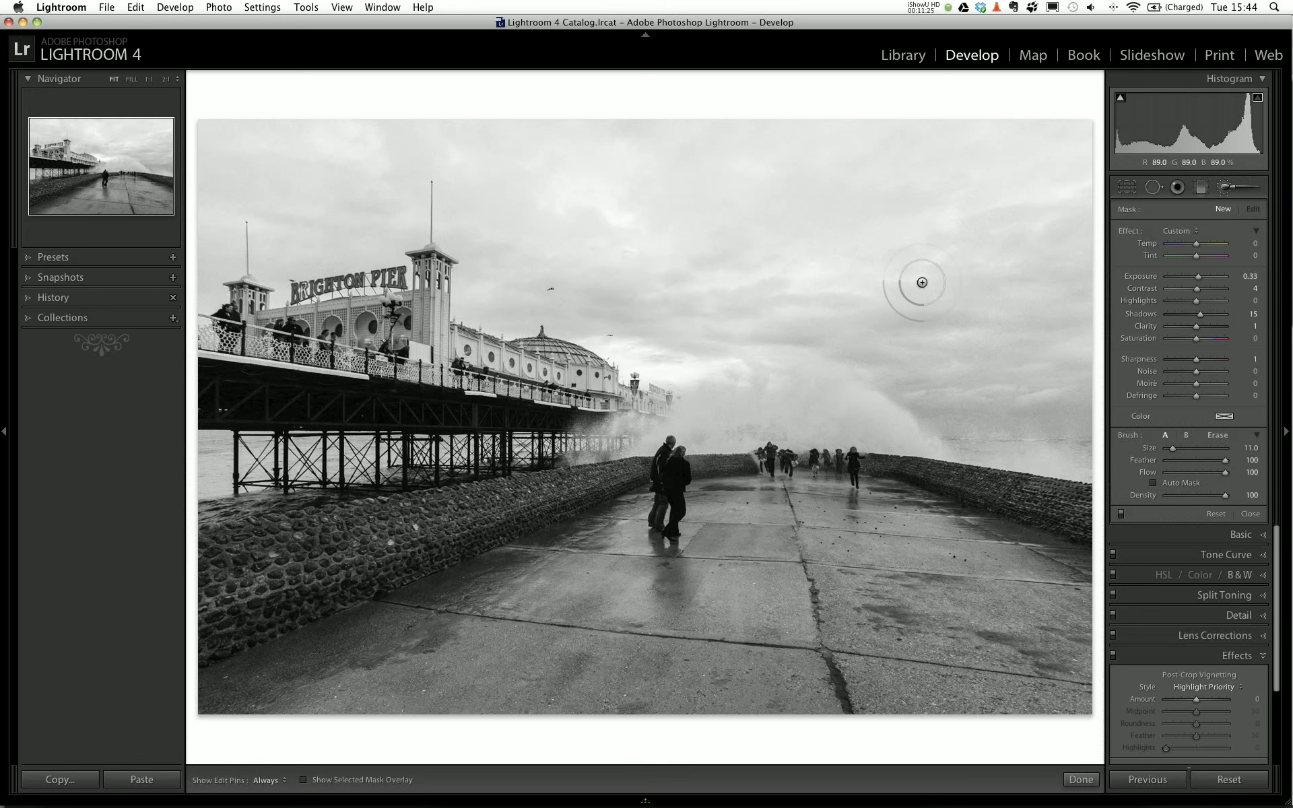
{"action": "scroll", "coordinate": [922, 282], "scroll_direction": "down", "scroll_amount": 2}
{"action": "scroll", "coordinate": [921, 282], "scroll_direction": "up", "scroll_amount": 4}
{"action": "scroll", "coordinate": [921, 282], "scroll_direction": "down", "scroll_amount": 4}
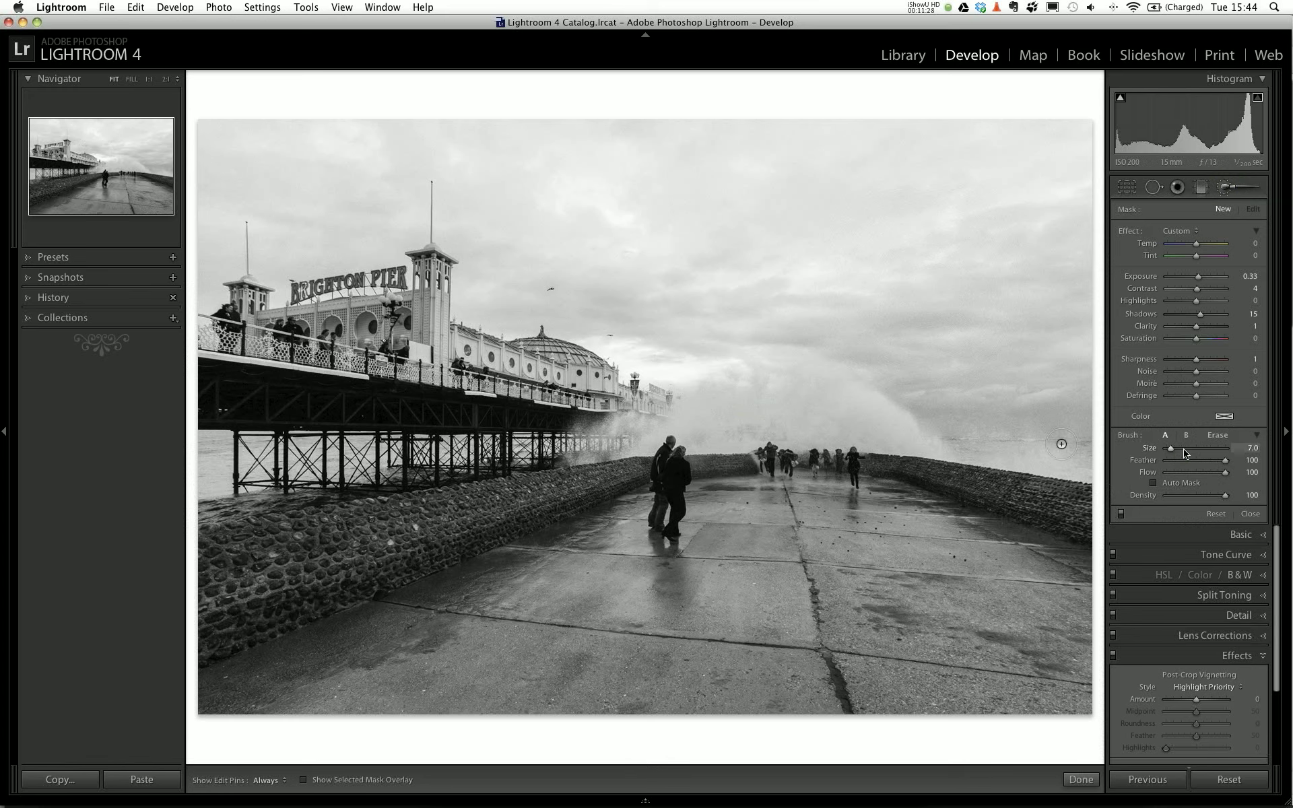
{"action": "left_click_drag", "start_coordinate": [1185, 453], "coordinate": [1179, 453]}
{"action": "scroll", "coordinate": [929, 303], "scroll_direction": "down", "scroll_amount": 2}
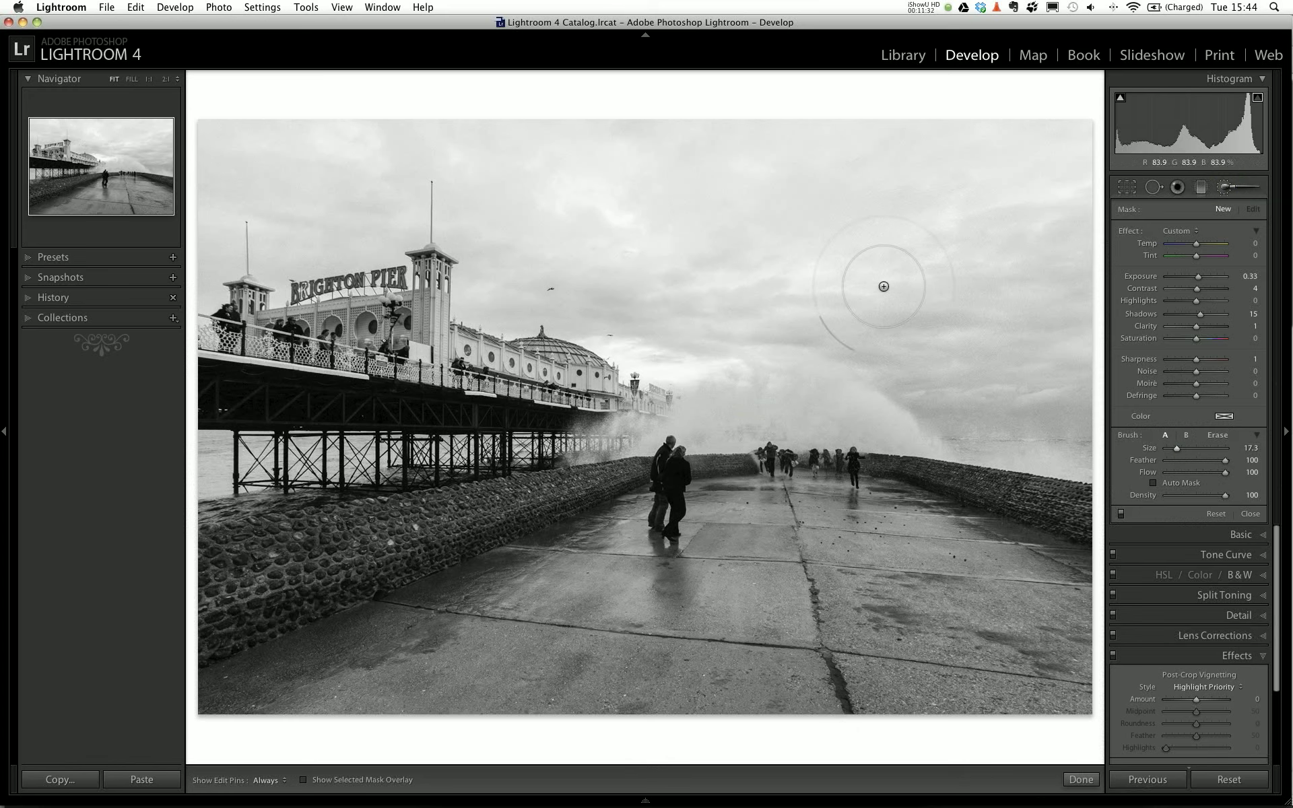
{"action": "scroll", "coordinate": [883, 286], "scroll_direction": "down", "scroll_amount": 1}
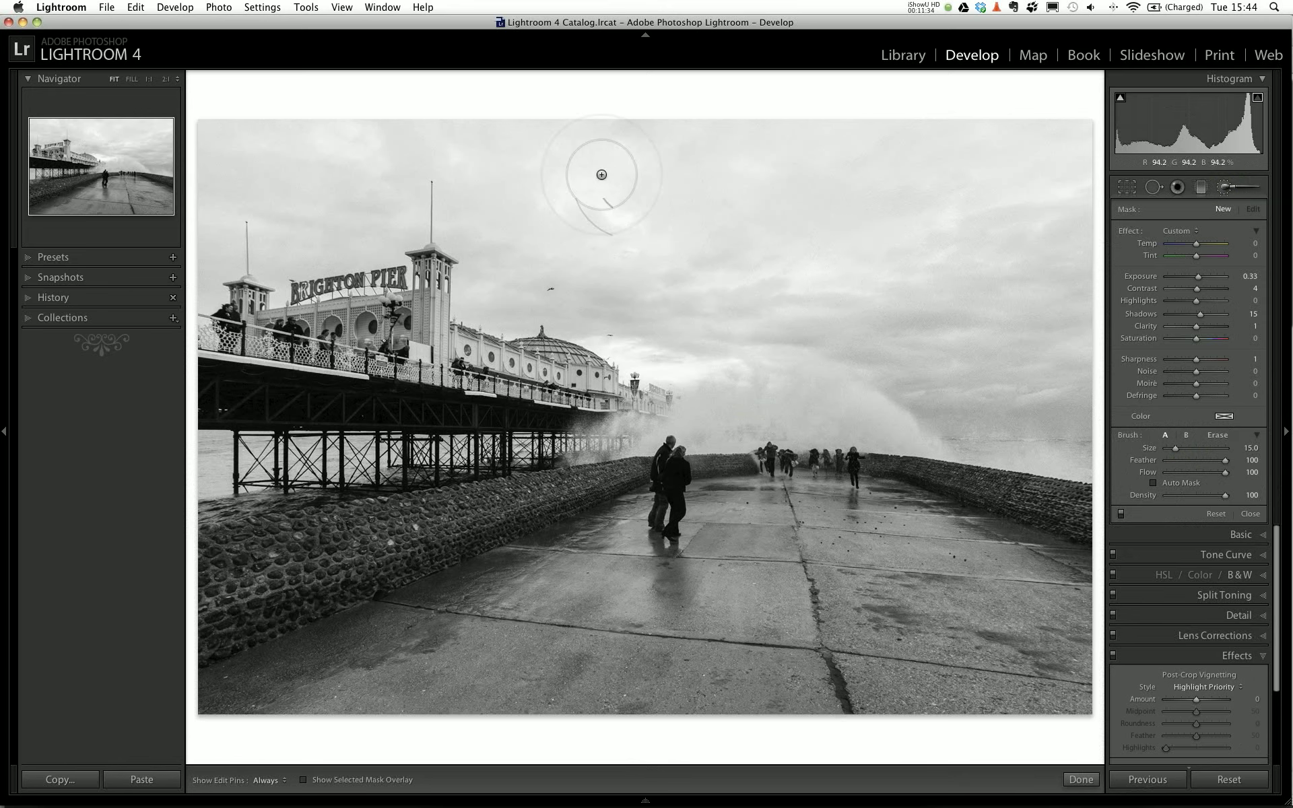
{"action": "scroll", "coordinate": [848, 229], "scroll_direction": "up", "scroll_amount": 2}
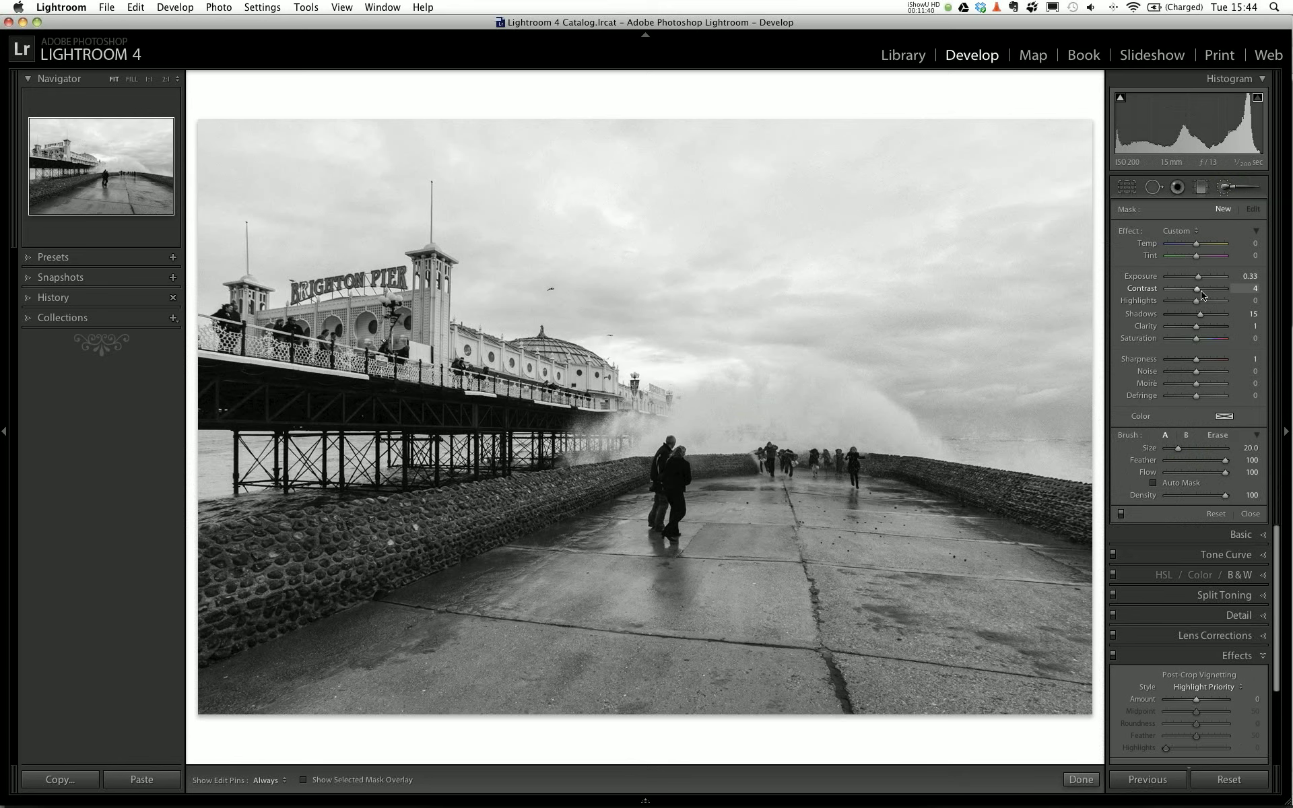
Load the Burn (Darken) brush effect and adjust its highlights to -11 and clarity to 18.
{"action": "key", "text": "comma"}
{"action": "key", "text": "comma"}
{"action": "left_click", "coordinate": [1186, 231]}
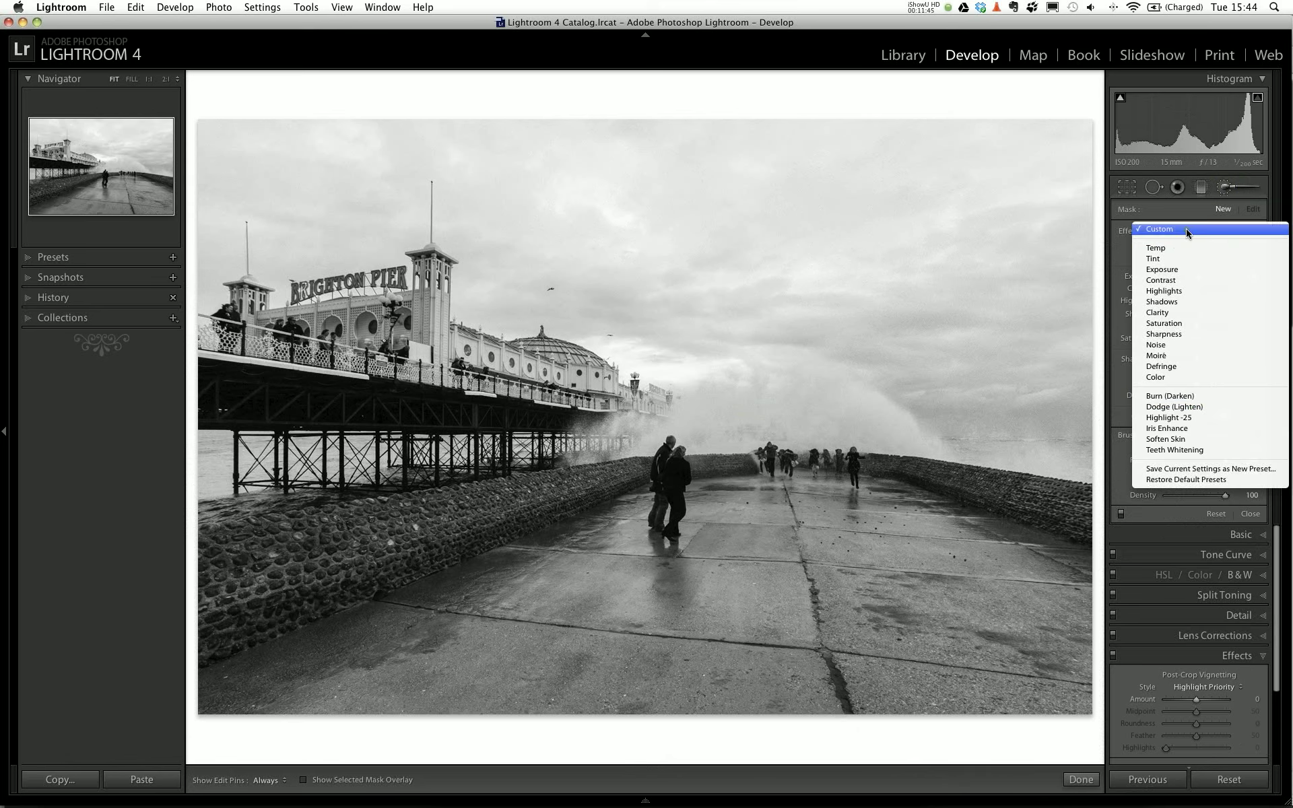
{"action": "left_click", "coordinate": [1189, 398]}
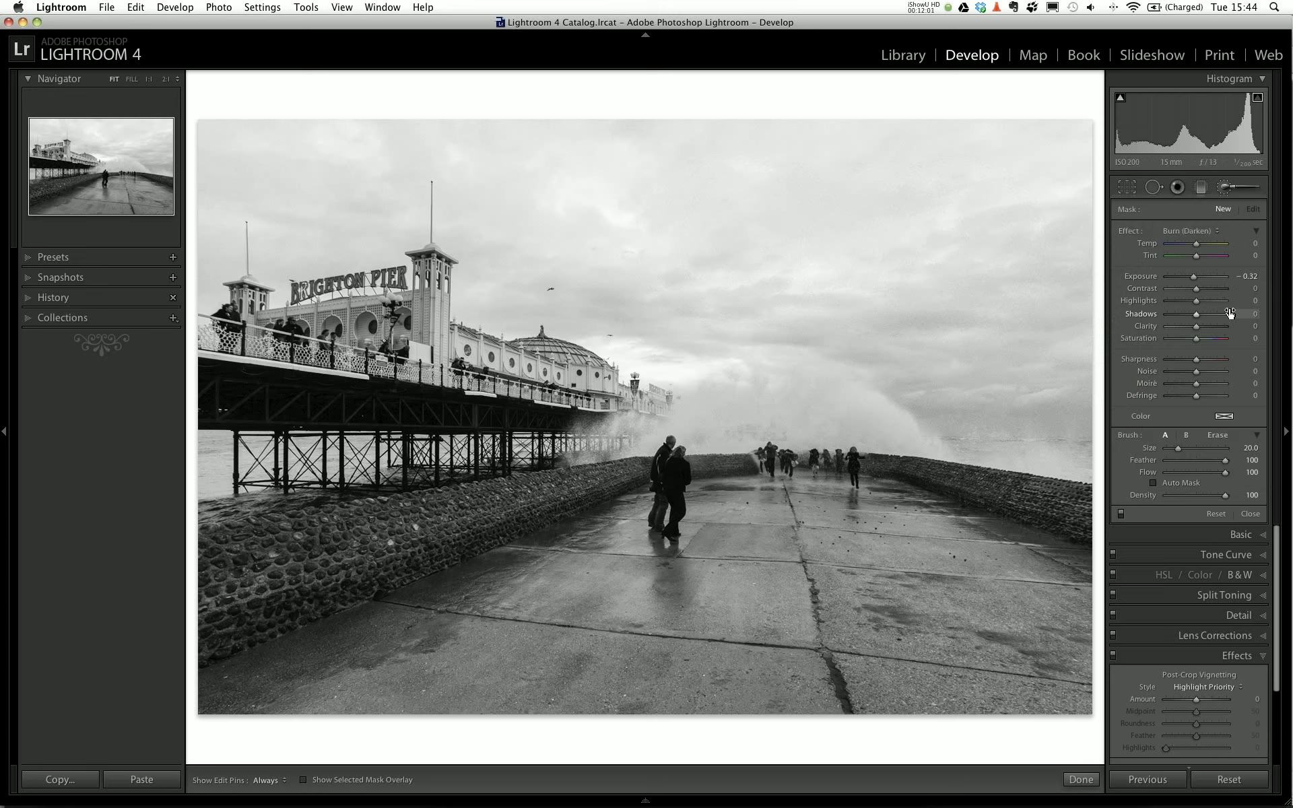
{"action": "left_click_drag", "start_coordinate": [1196, 301], "coordinate": [1193, 304]}
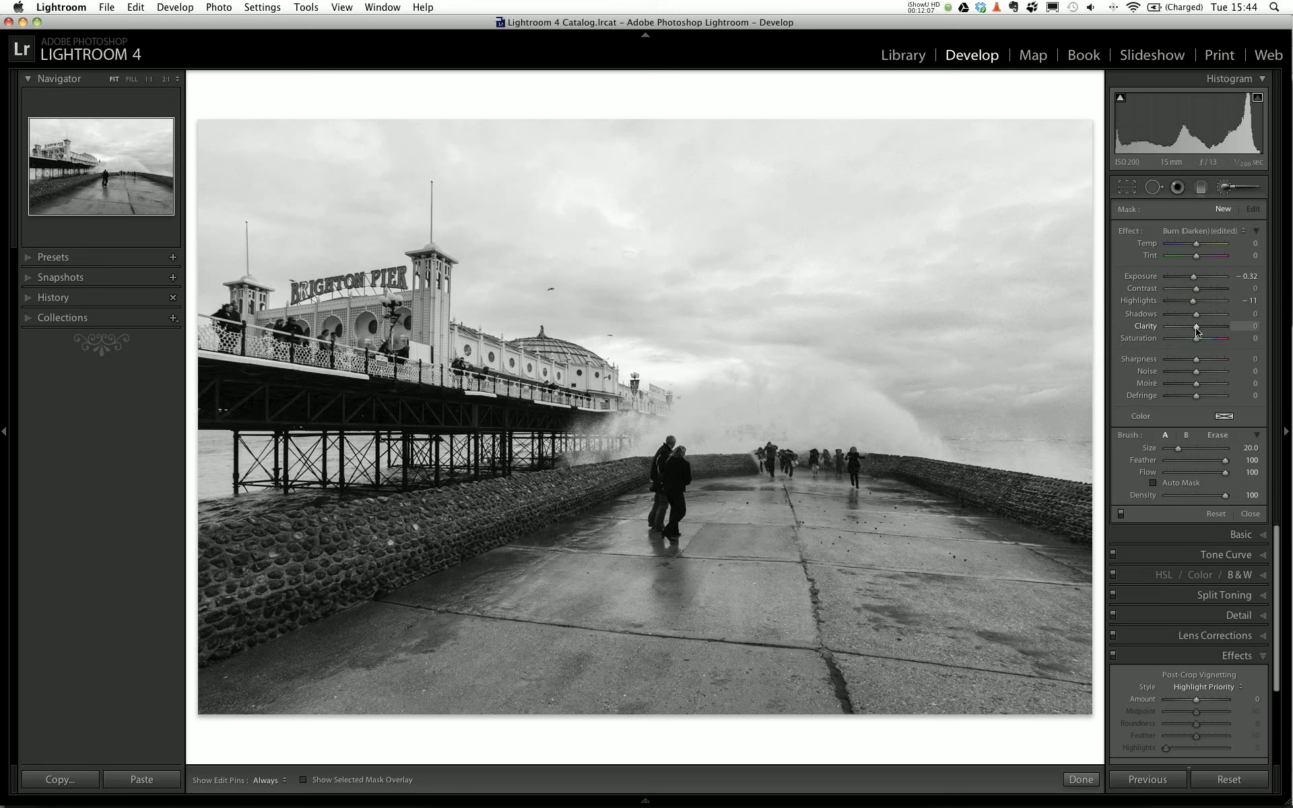
{"action": "left_click_drag", "start_coordinate": [1197, 327], "coordinate": [1201, 327]}
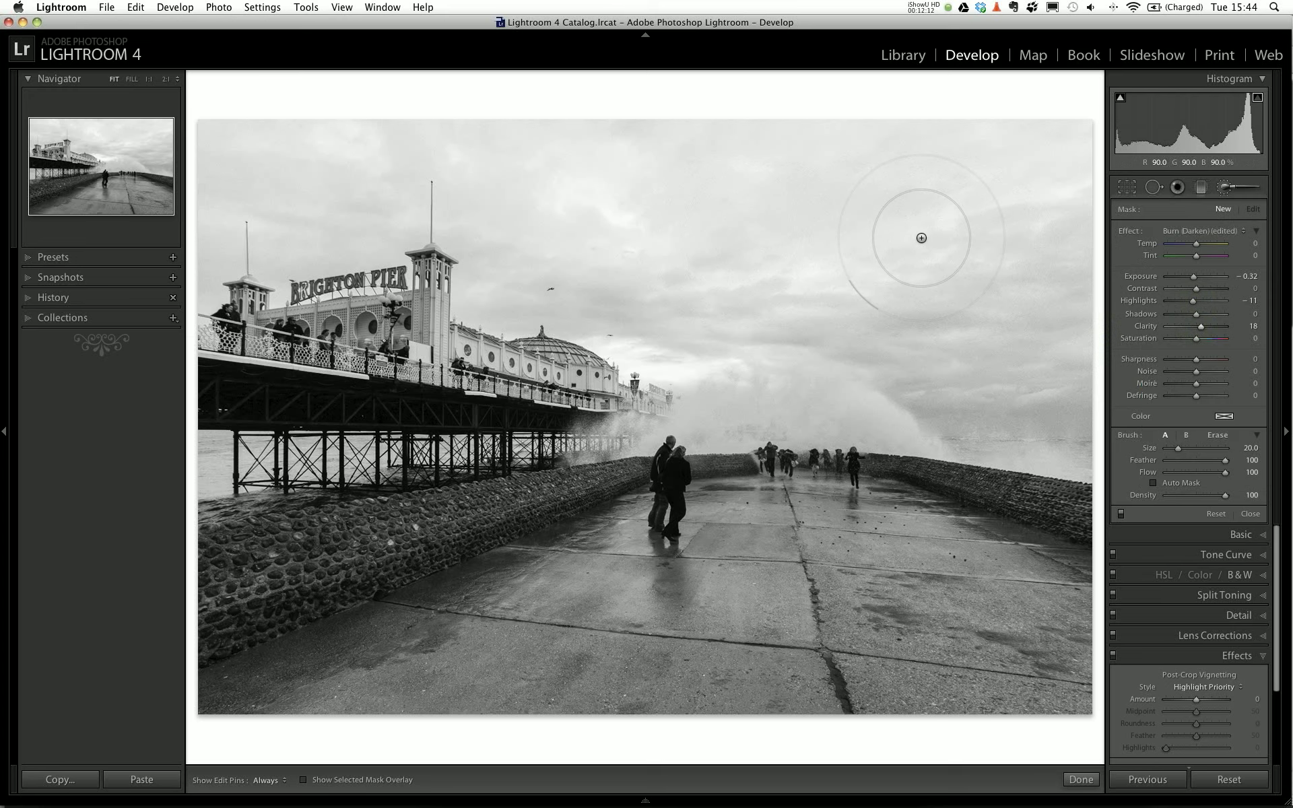
Paint the burn effect over the cloudy sky to darken it, and hide the edit pins.
{"action": "mouse_move", "coordinate": [921, 238]}
{"action": "left_mouse_down"}
{"action": "mouse_move", "coordinate": [675, 208]}
{"action": "mouse_move", "coordinate": [951, 162]}
{"action": "left_mouse_up"}
{"action": "key", "text": "h"}
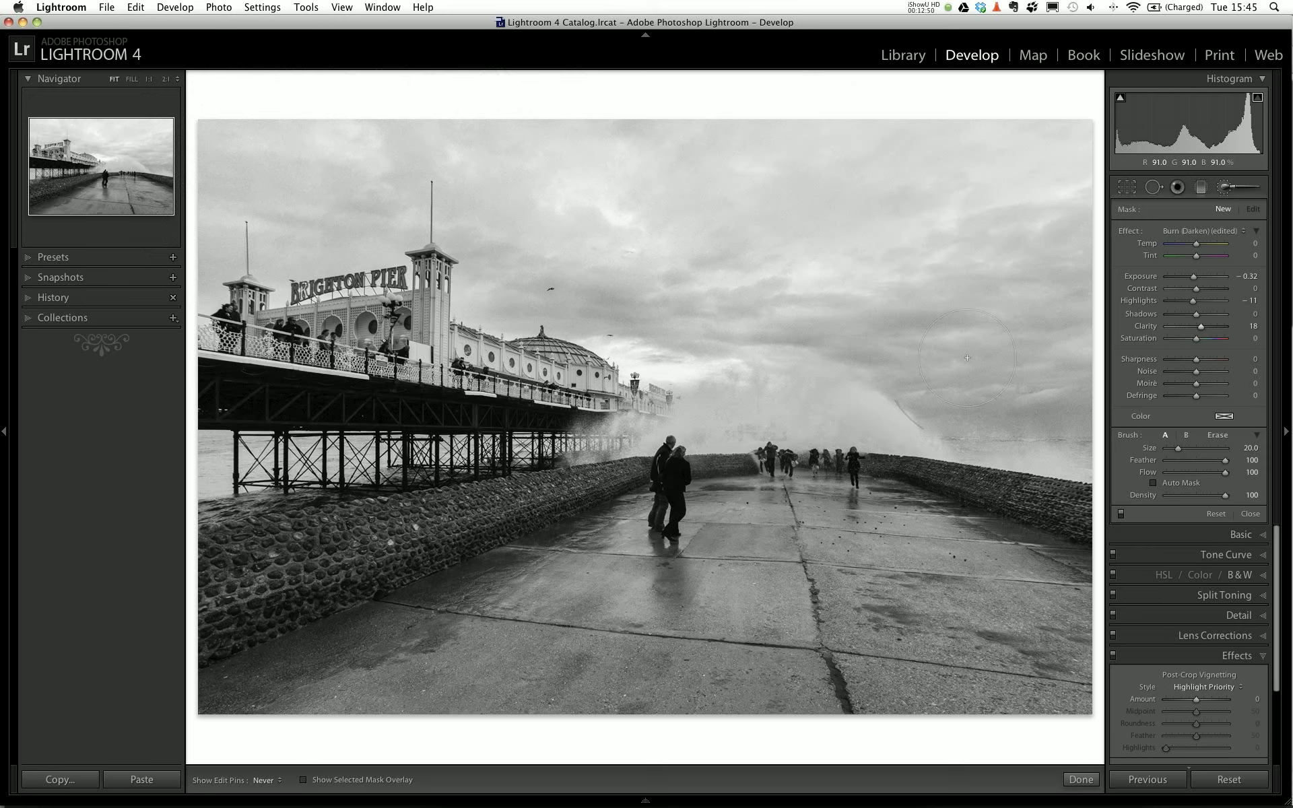
Burn in the cloudy sky and the wet pavement in the foreground, using a brush size of 25 for the pavement.
{"action": "left_click", "coordinate": [922, 237]}
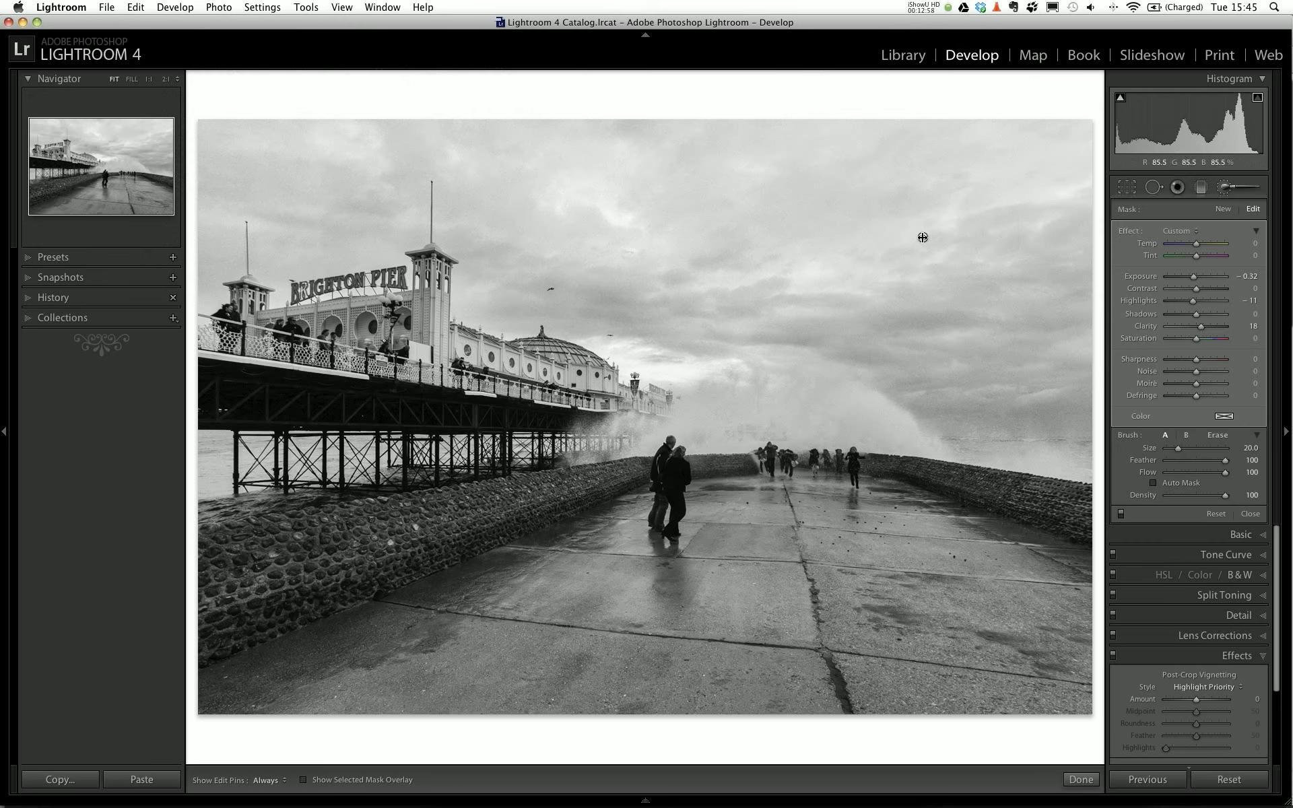
{"action": "mouse_move", "coordinate": [922, 237]}
{"action": "key", "text": "h"}
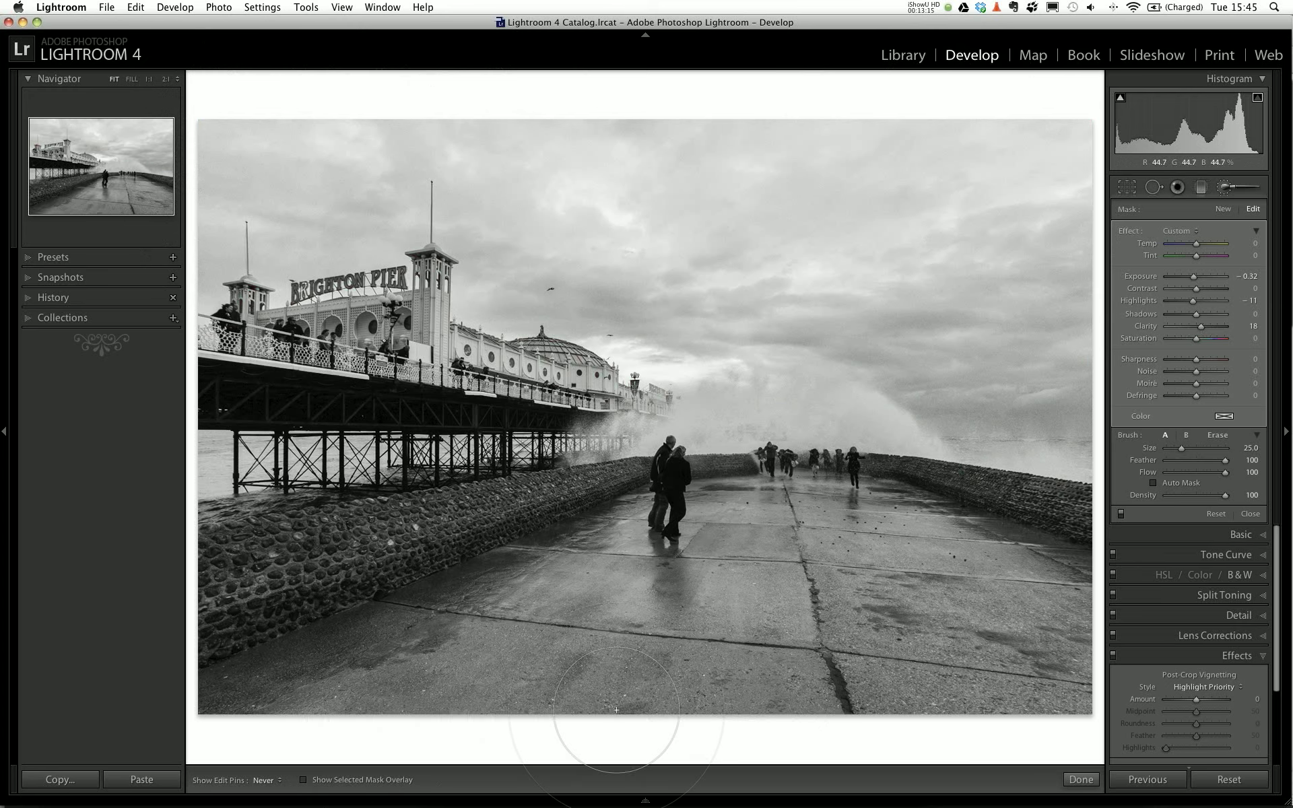
{"action": "left_click", "coordinate": [440, 714]}
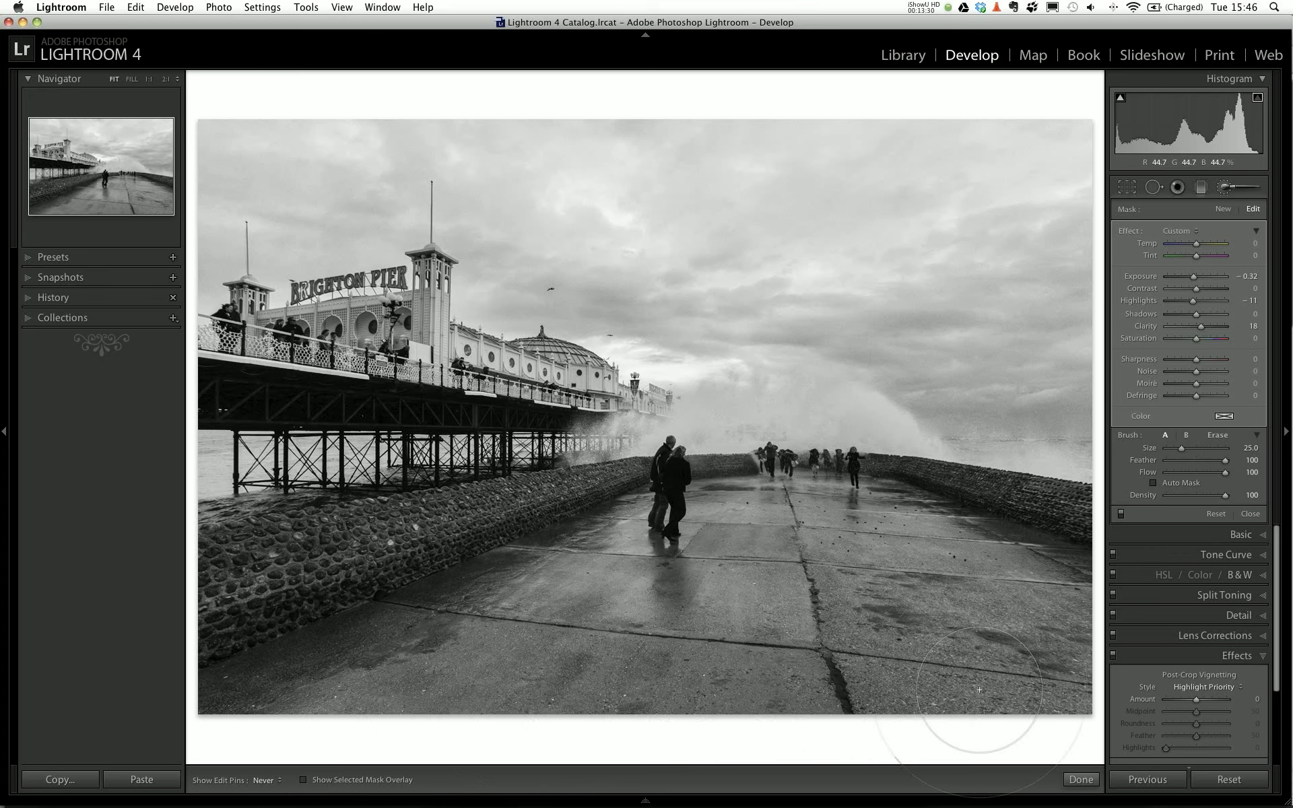
{"action": "key", "text": "h"}
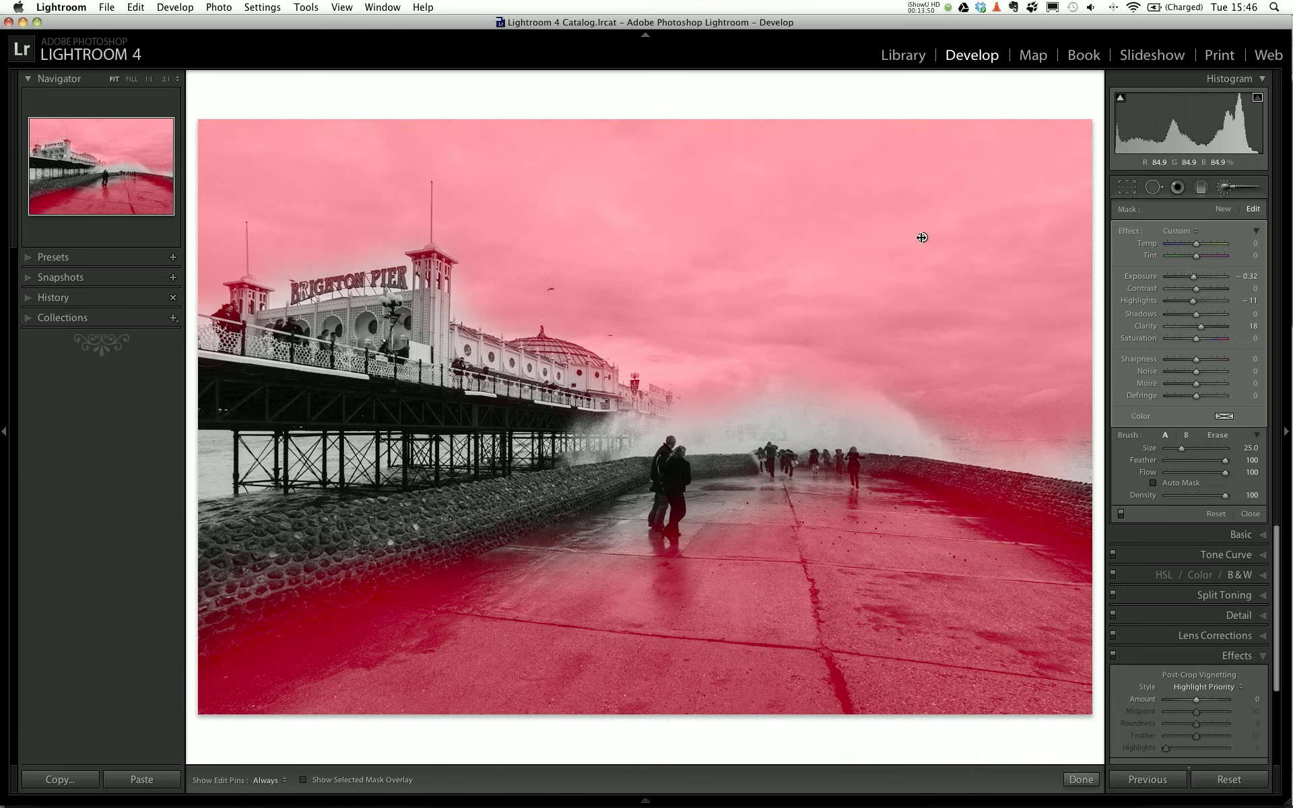
Paint a second Burn (Darken) mask across the foreground pavement and lower its exposure to -0.61.
{"action": "left_click", "coordinate": [1224, 187]}
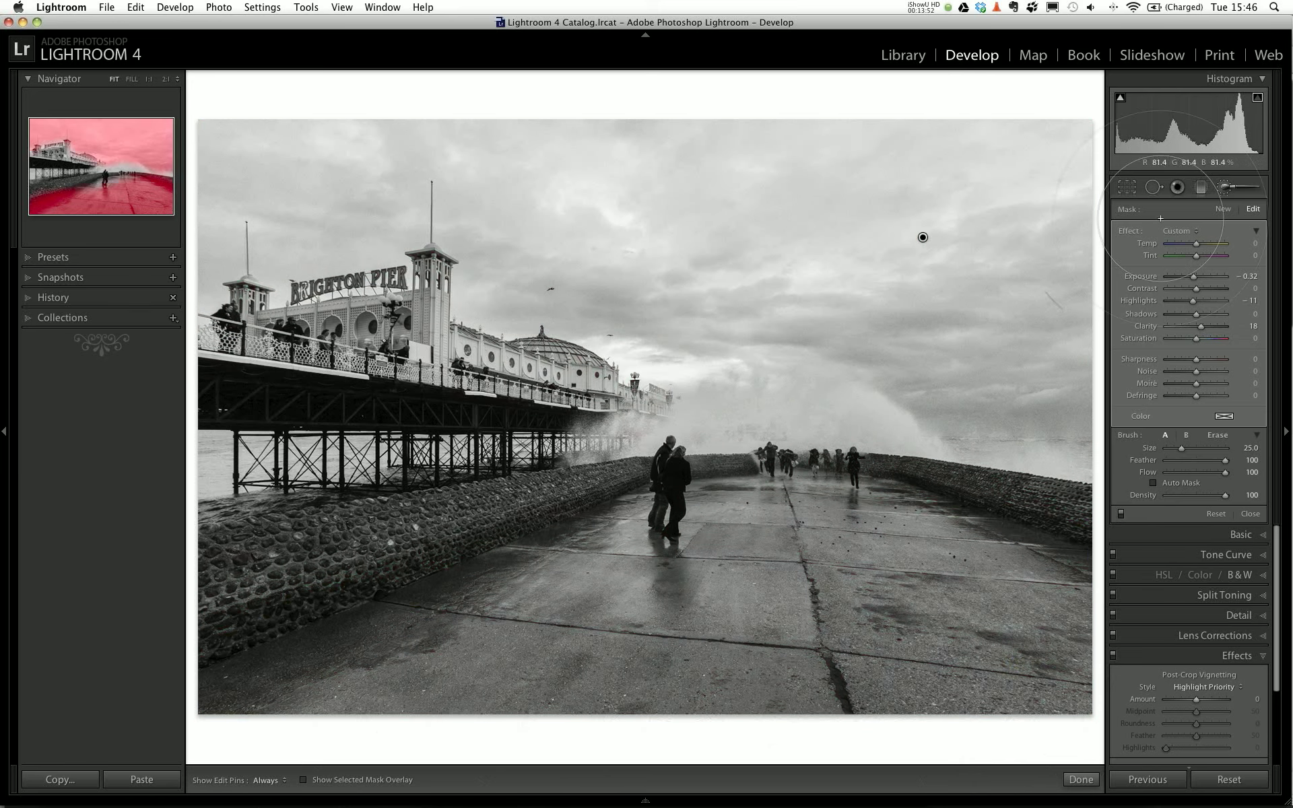
{"action": "left_click", "coordinate": [1223, 189]}
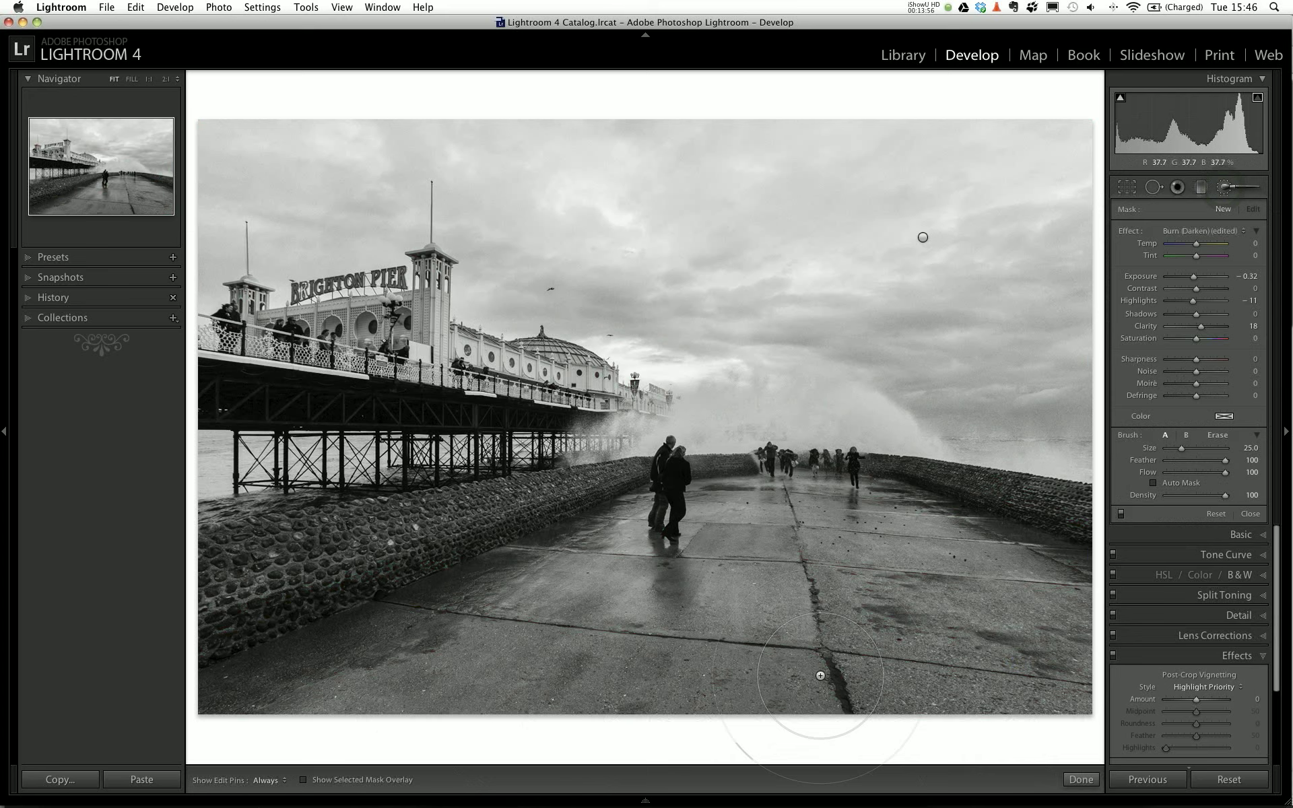
{"action": "key", "text": "h"}
{"action": "mouse_move", "coordinate": [937, 683]}
{"action": "left_mouse_down"}
{"action": "mouse_move", "coordinate": [1036, 667]}
{"action": "mouse_move", "coordinate": [1037, 620]}
{"action": "mouse_move", "coordinate": [839, 601]}
{"action": "mouse_move", "coordinate": [740, 673]}
{"action": "mouse_move", "coordinate": [338, 682]}
{"action": "left_mouse_up"}
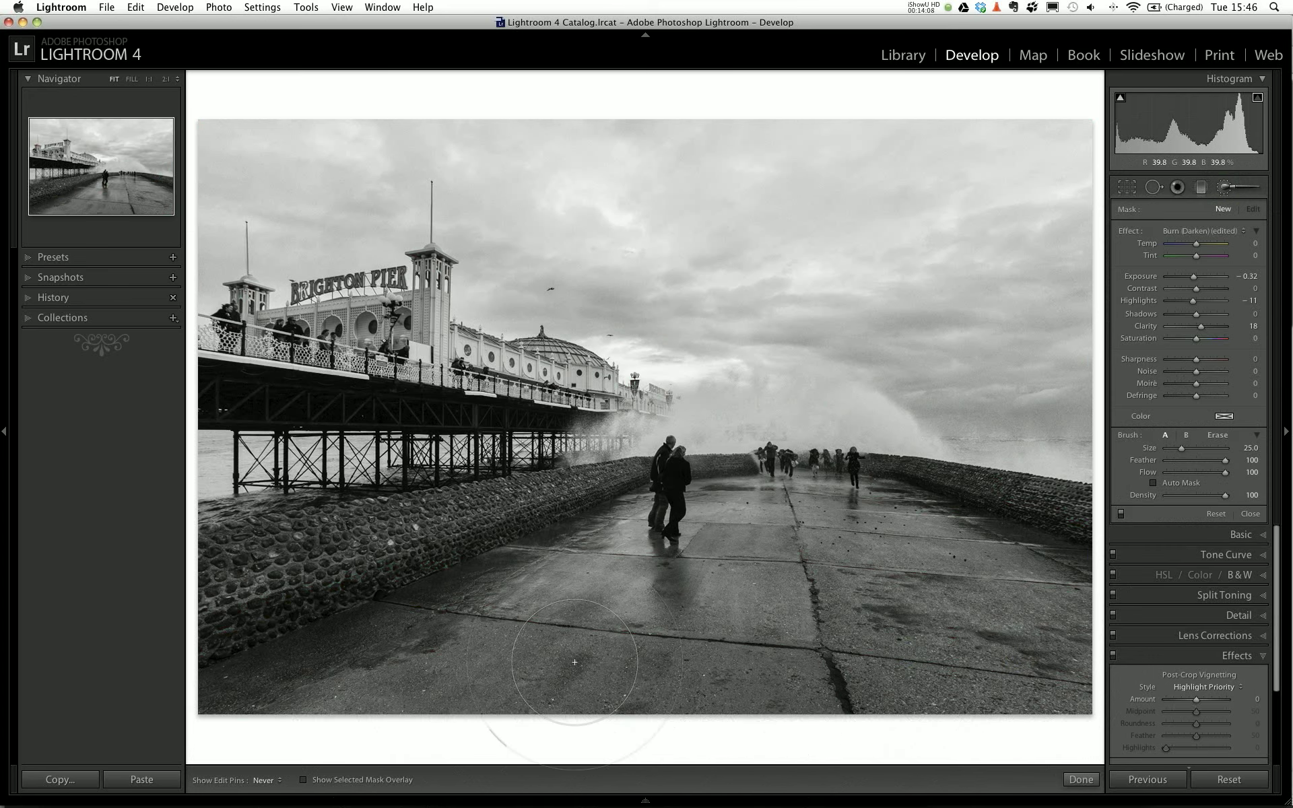
{"action": "key", "text": "super+z"}
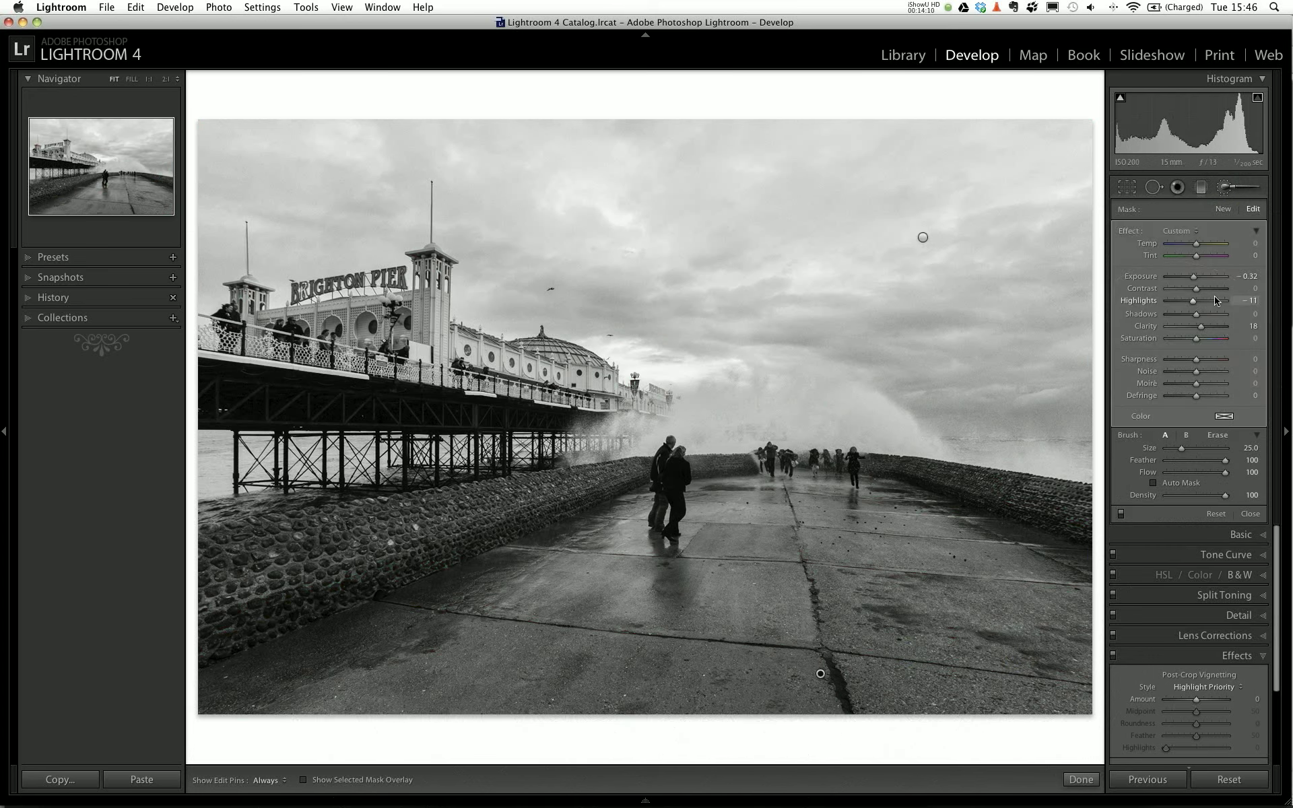
{"action": "left_click_drag", "start_coordinate": [1173, 281], "coordinate": [1172, 281]}
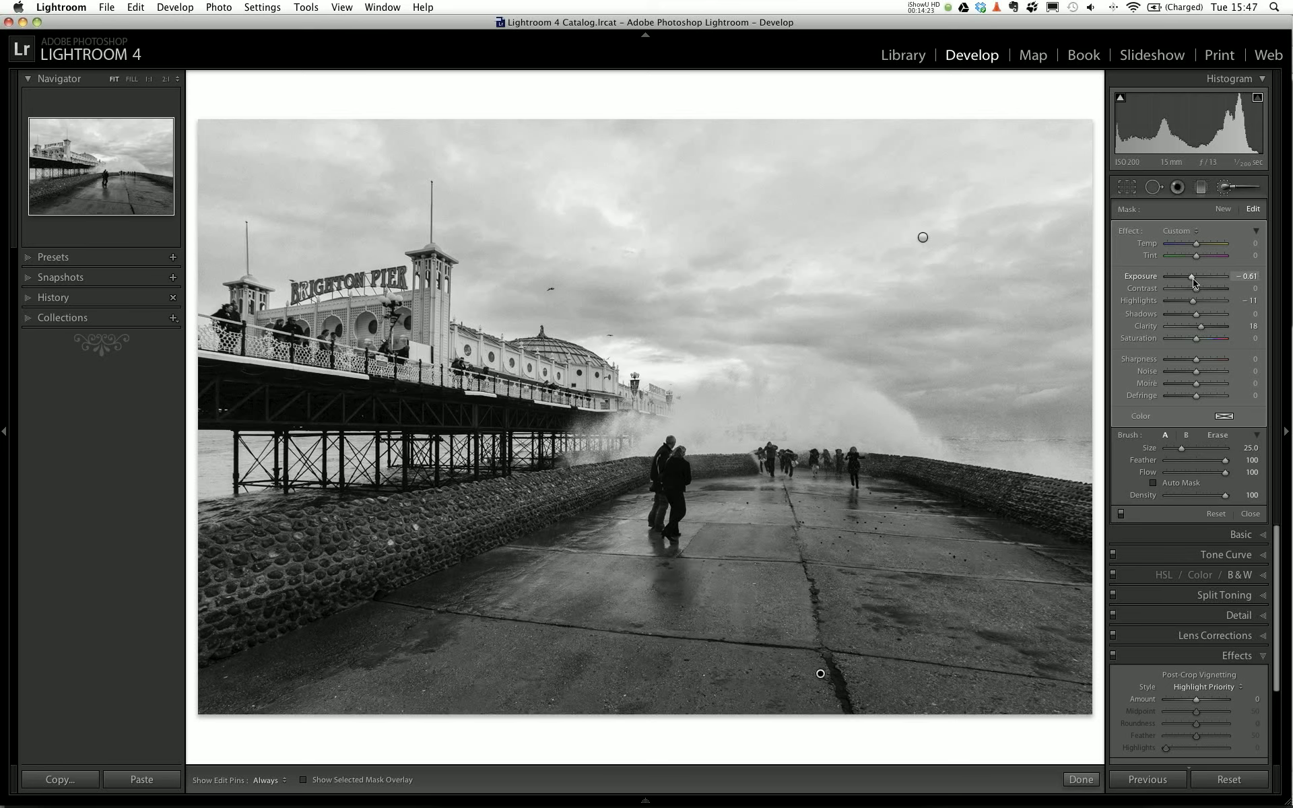
{"action": "left_click", "coordinate": [1227, 189]}
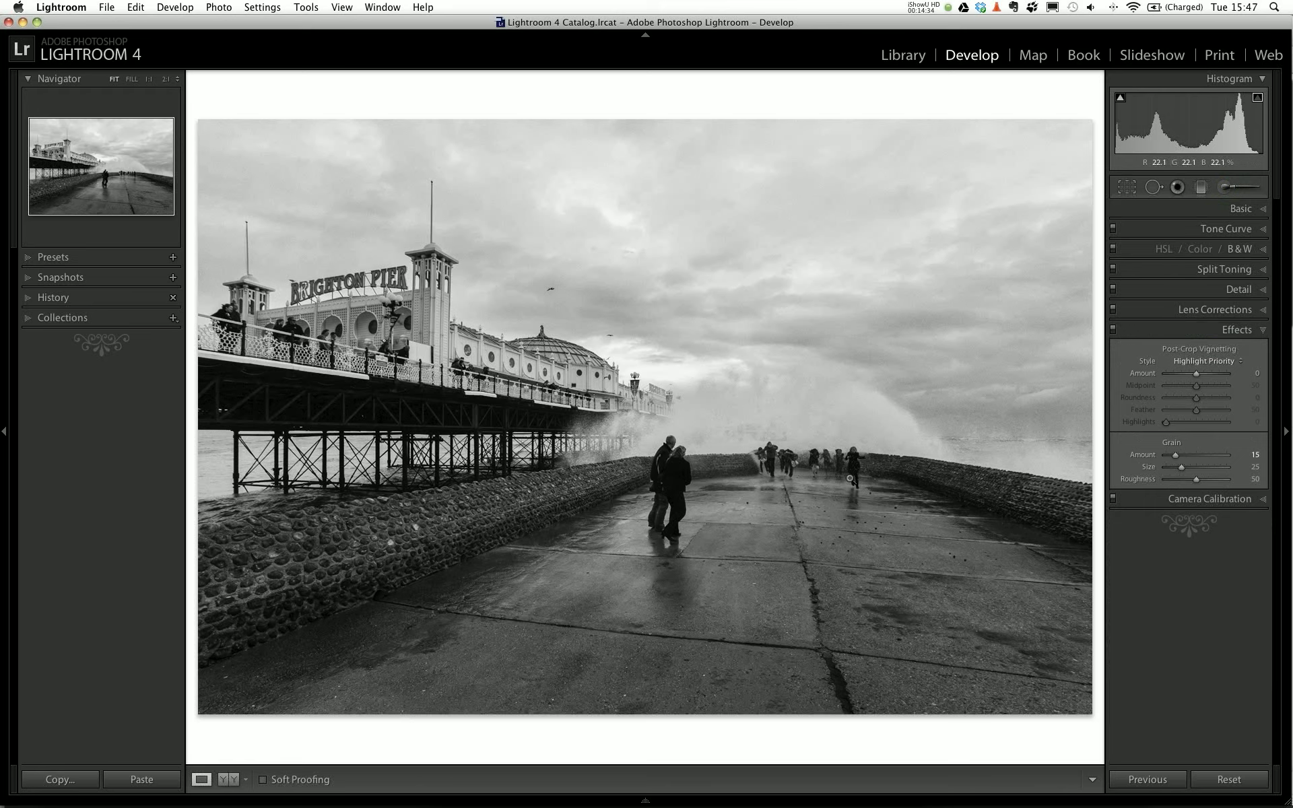
Start a new Adjustment Brush mask for the running figures with the Dodge (Lighten) effect and a brush size of 6.
{"action": "left_click", "coordinate": [859, 460]}
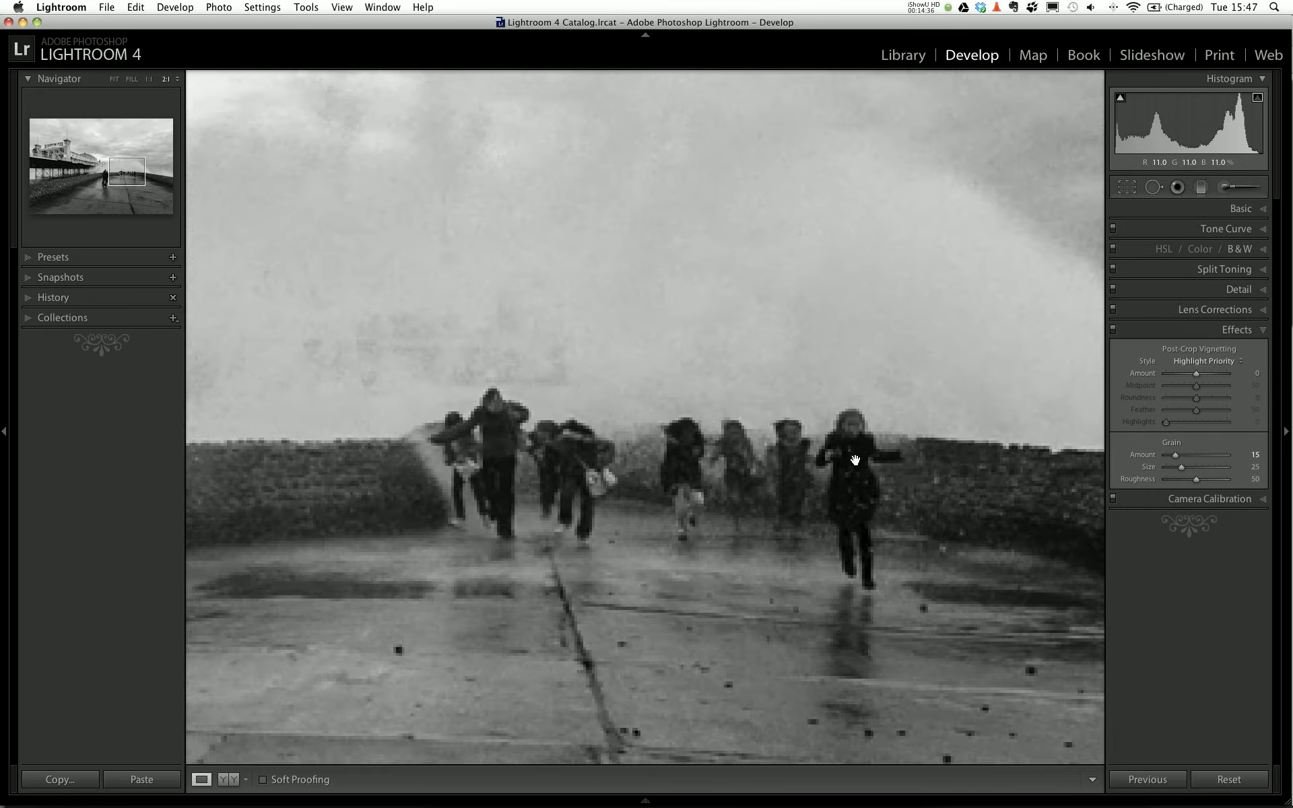
{"action": "left_click", "coordinate": [178, 79]}
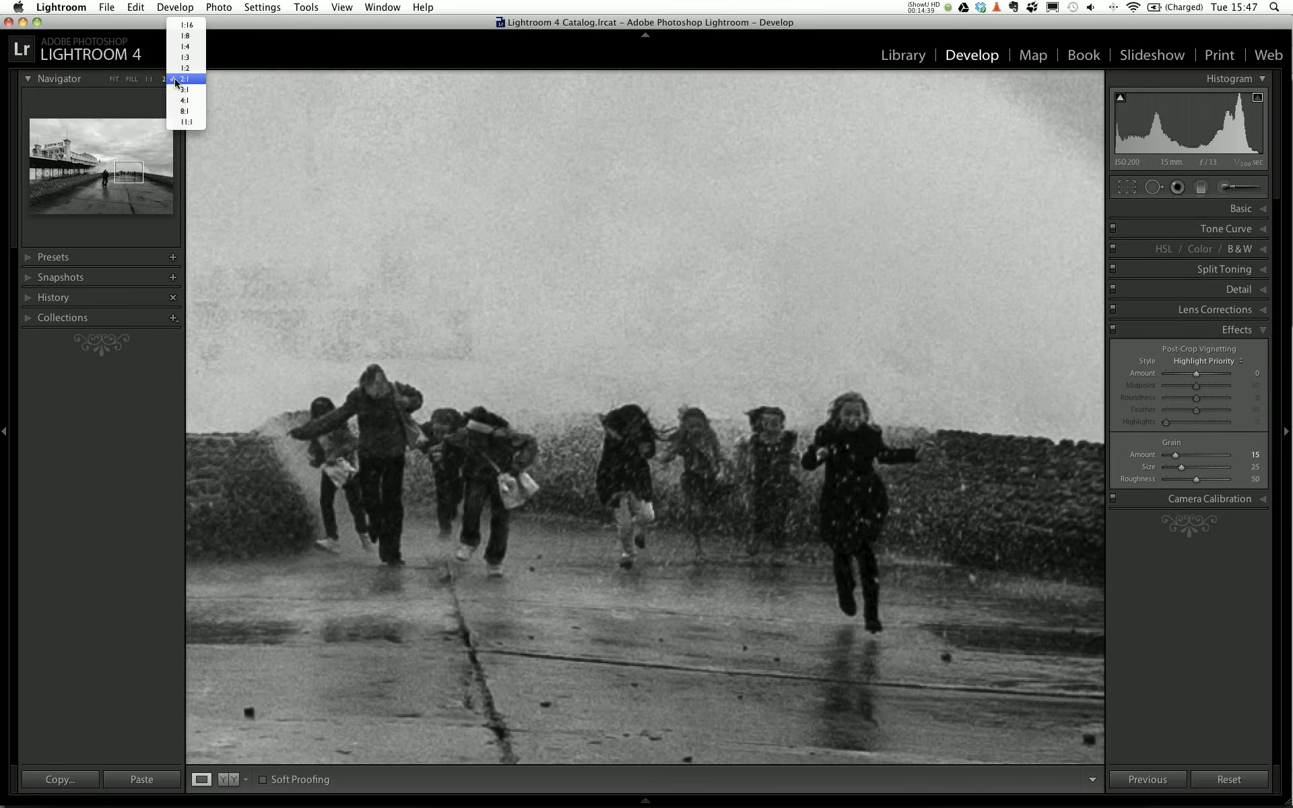
{"action": "left_click", "coordinate": [185, 89]}
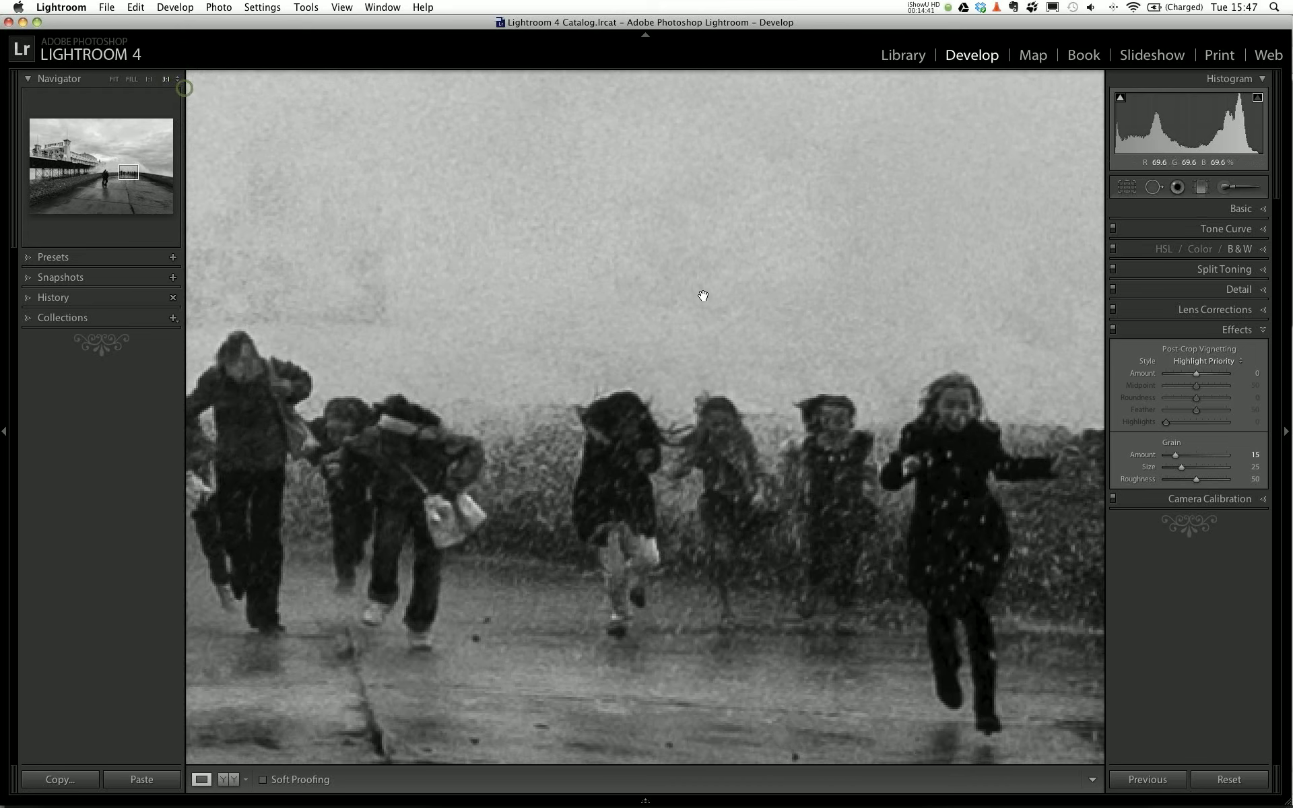
{"action": "left_click_drag", "start_coordinate": [950, 439], "coordinate": [808, 363]}
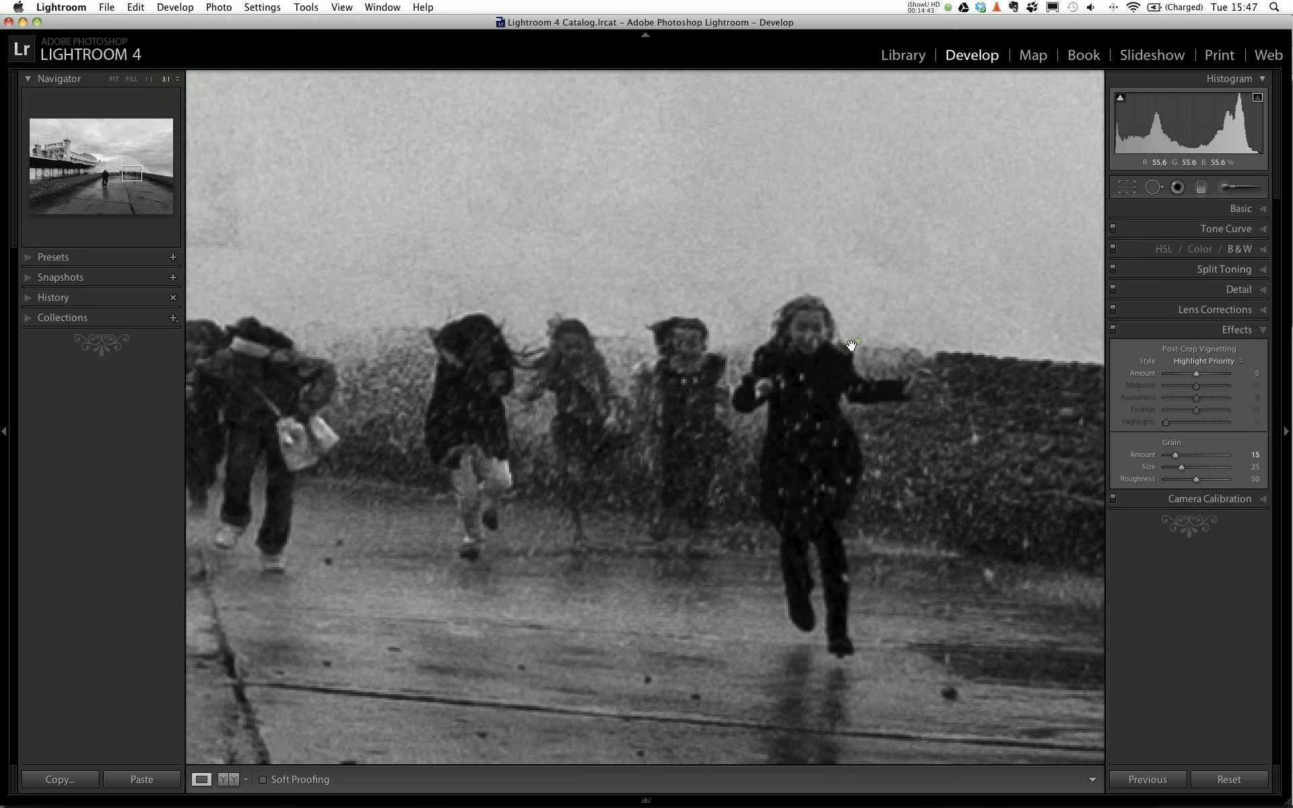
{"action": "left_click", "coordinate": [1225, 187]}
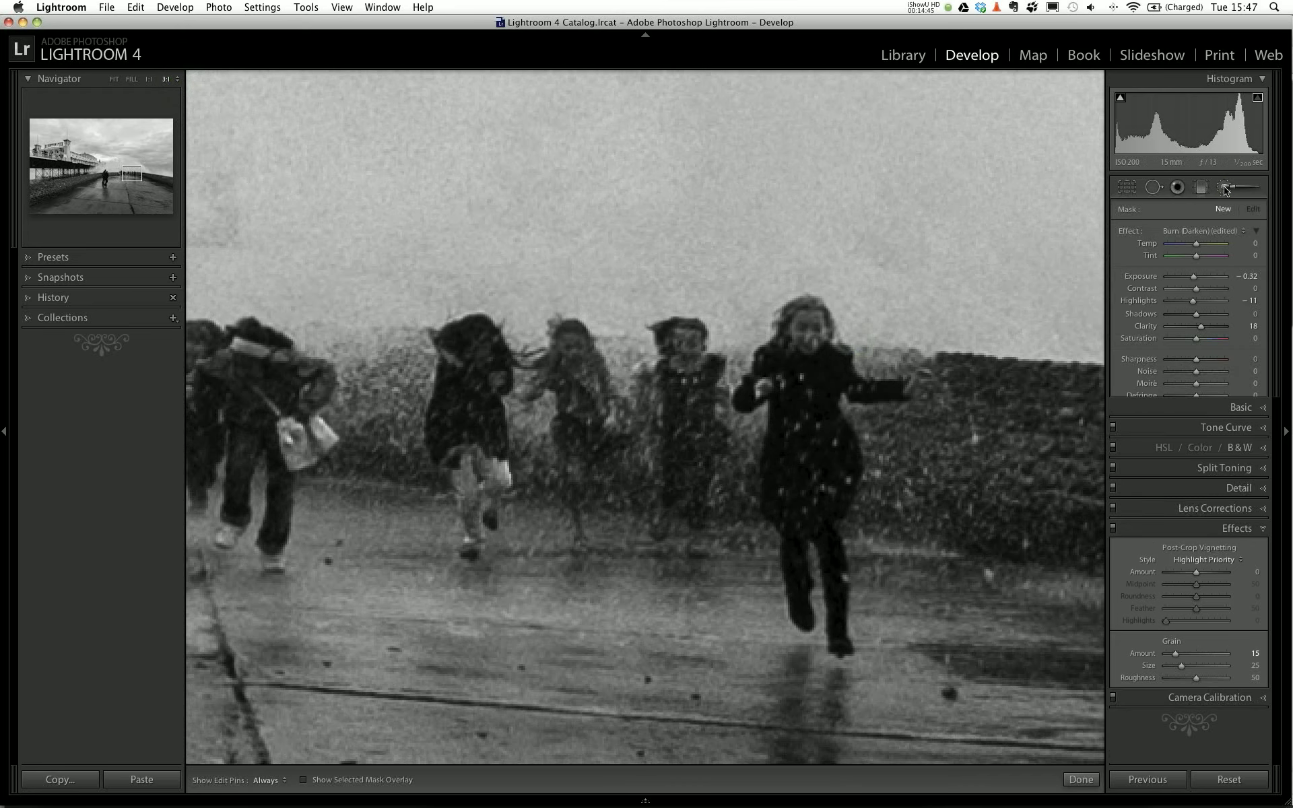
{"action": "left_click", "coordinate": [1191, 230]}
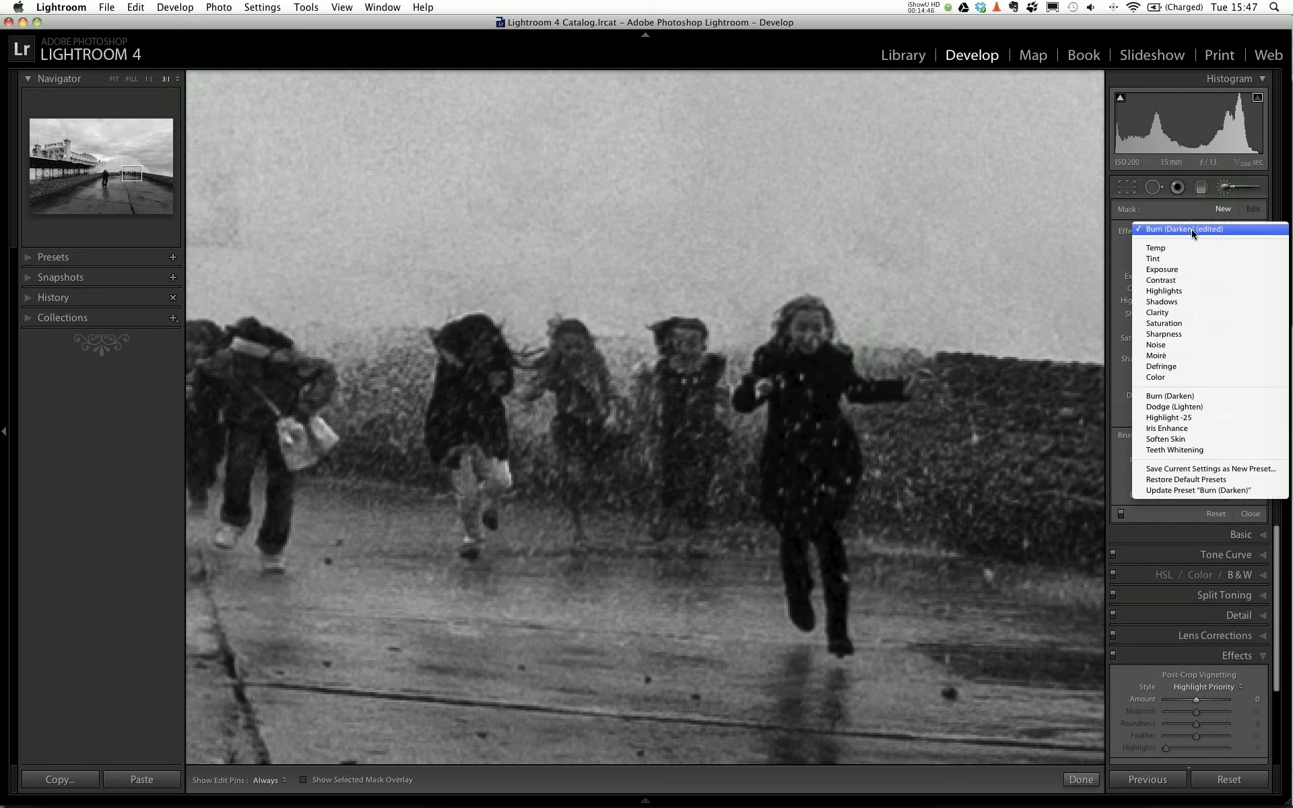
{"action": "left_click", "coordinate": [1181, 406]}
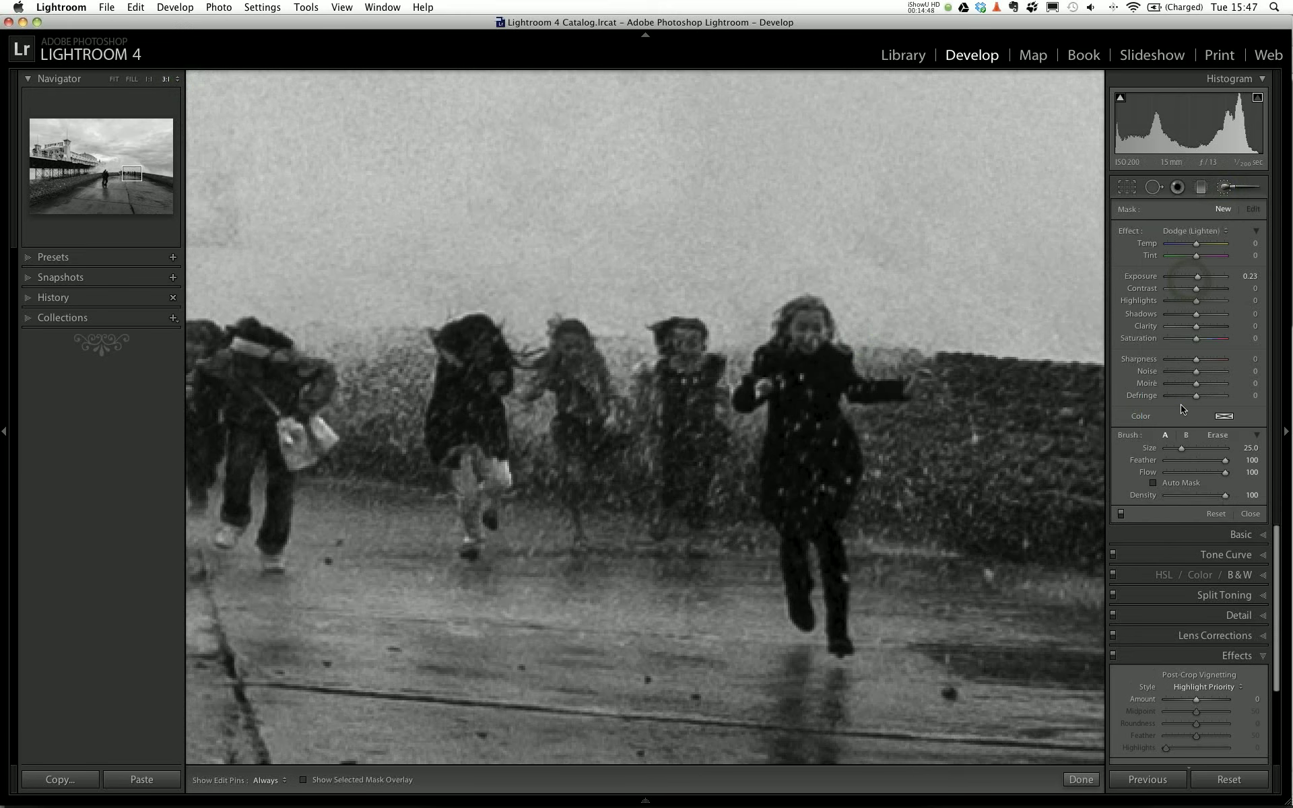
{"action": "scroll", "coordinate": [806, 370], "scroll_direction": "down", "scroll_amount": 6}
{"action": "scroll", "coordinate": [806, 370], "scroll_direction": "down", "scroll_amount": 1}
Paint the dodge effect over the faces of the girls running on the right of the group.
{"action": "key", "text": "h"}
{"action": "mouse_move", "coordinate": [810, 342]}
{"action": "left_mouse_down"}
{"action": "mouse_move", "coordinate": [789, 371]}
{"action": "mouse_move", "coordinate": [822, 358]}
{"action": "mouse_move", "coordinate": [808, 402]}
{"action": "mouse_move", "coordinate": [782, 369]}
{"action": "left_mouse_up"}
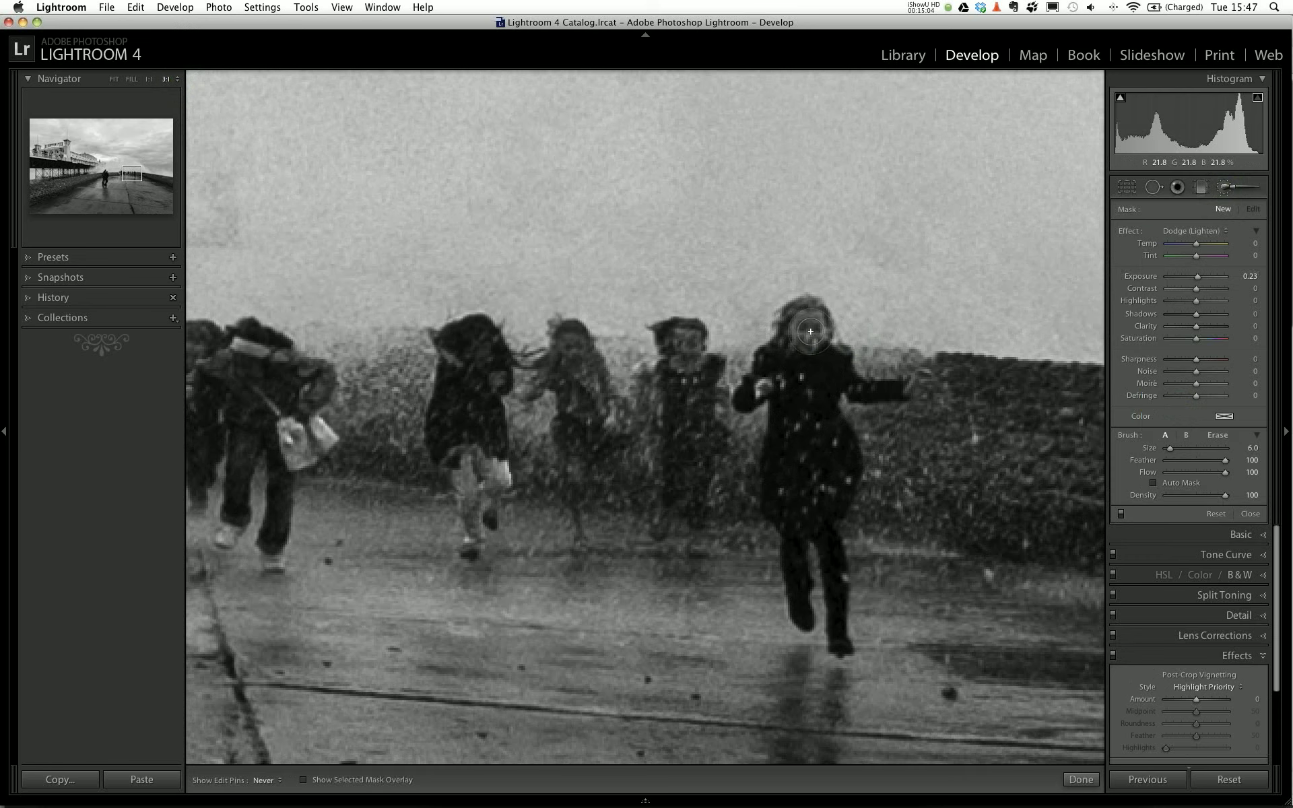
{"action": "key", "text": "h"}
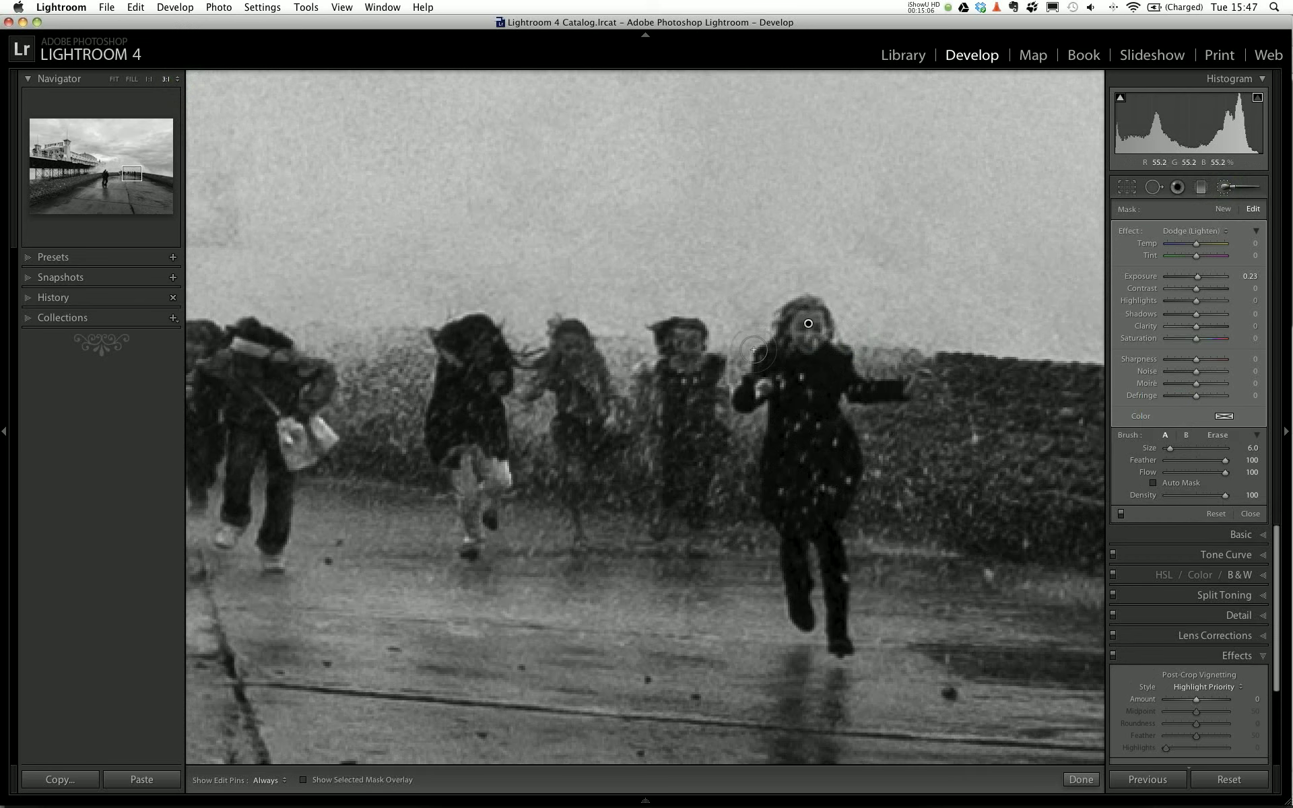
{"action": "key", "text": "h"}
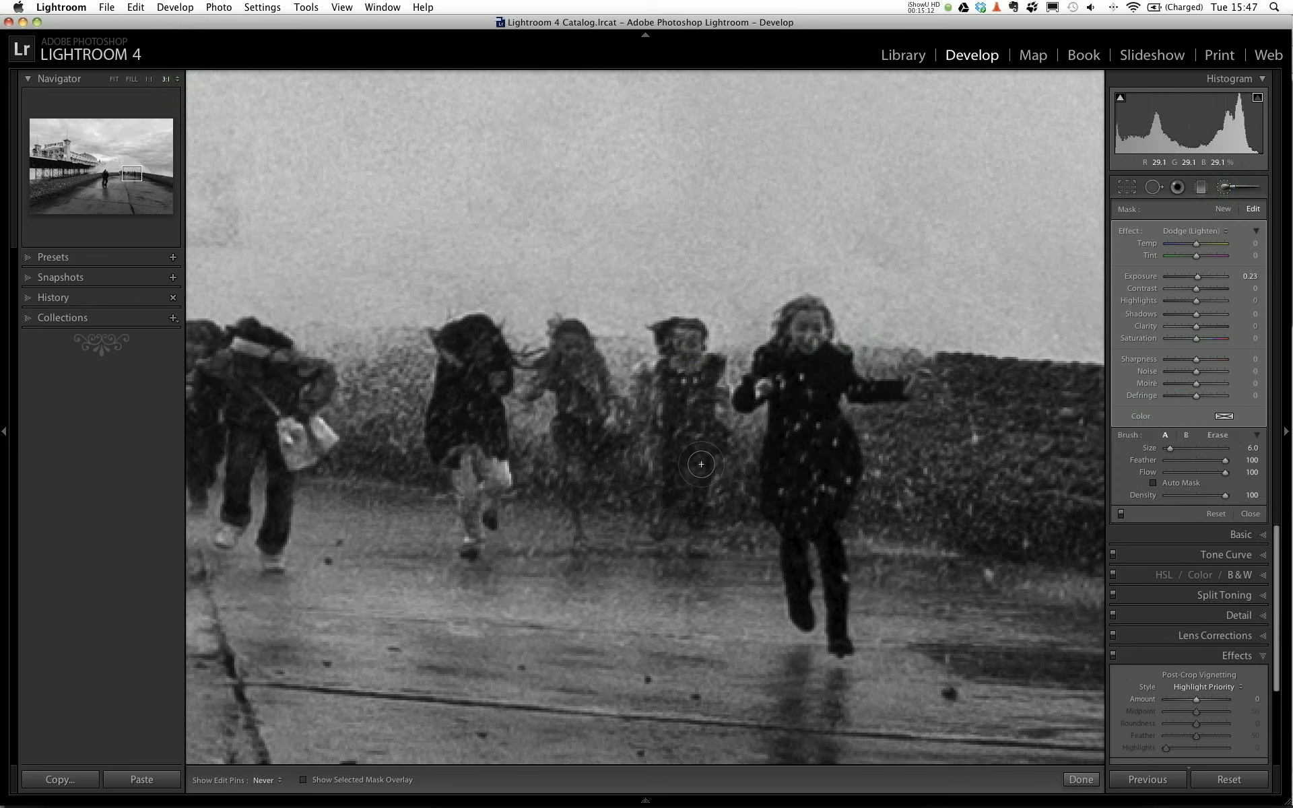
{"action": "key", "text": "h"}
{"action": "left_click_drag", "start_coordinate": [573, 352], "coordinate": [575, 401]}
{"action": "mouse_move", "coordinate": [478, 344]}
{"action": "left_mouse_down"}
{"action": "mouse_move", "coordinate": [447, 421]}
{"action": "mouse_move", "coordinate": [471, 424]}
{"action": "mouse_move", "coordinate": [476, 406]}
{"action": "left_mouse_up"}
Paint the same dodge mask over the faces of the running figures on the left of the group.
{"action": "mouse_move", "coordinate": [494, 471]}
{"action": "left_mouse_down"}
{"action": "mouse_move", "coordinate": [468, 476]}
{"action": "mouse_move", "coordinate": [841, 445]}
{"action": "left_mouse_up"}
{"action": "key", "text": "h"}
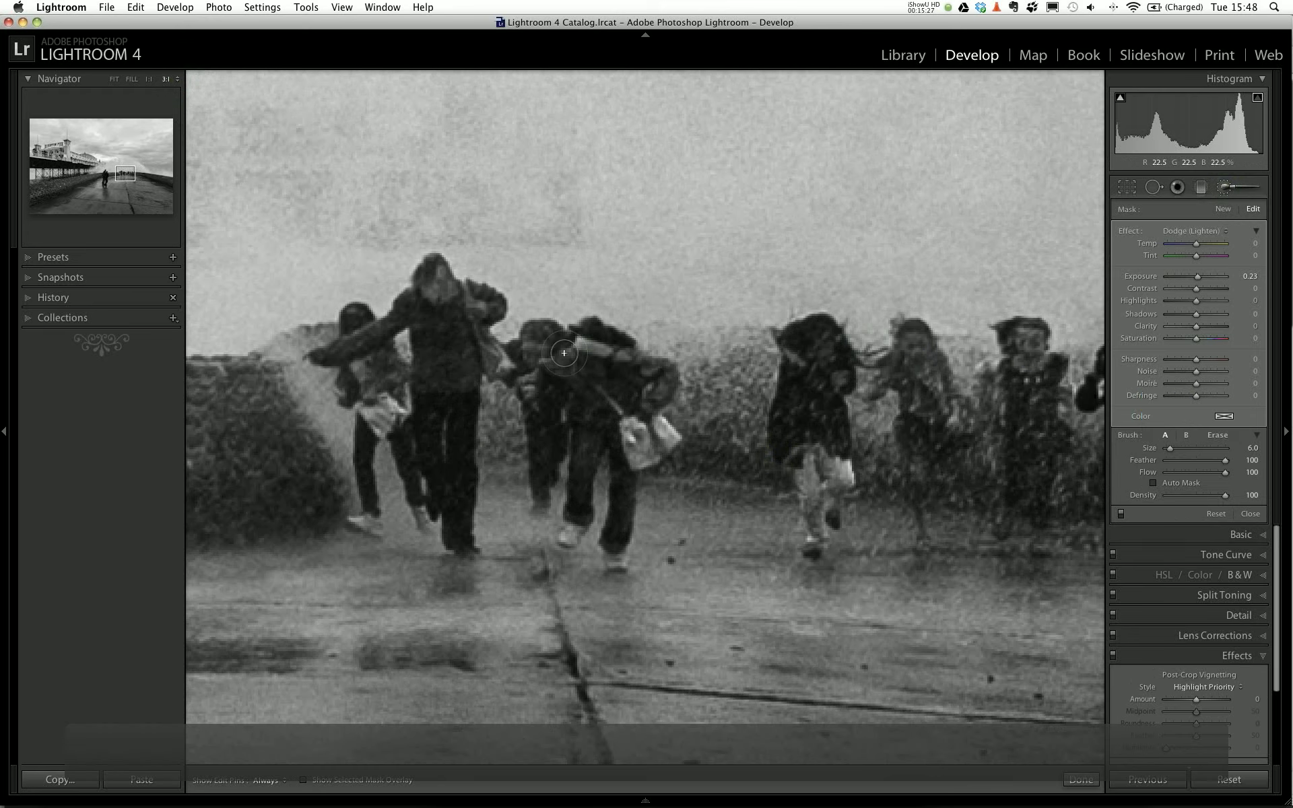
{"action": "key", "text": "h"}
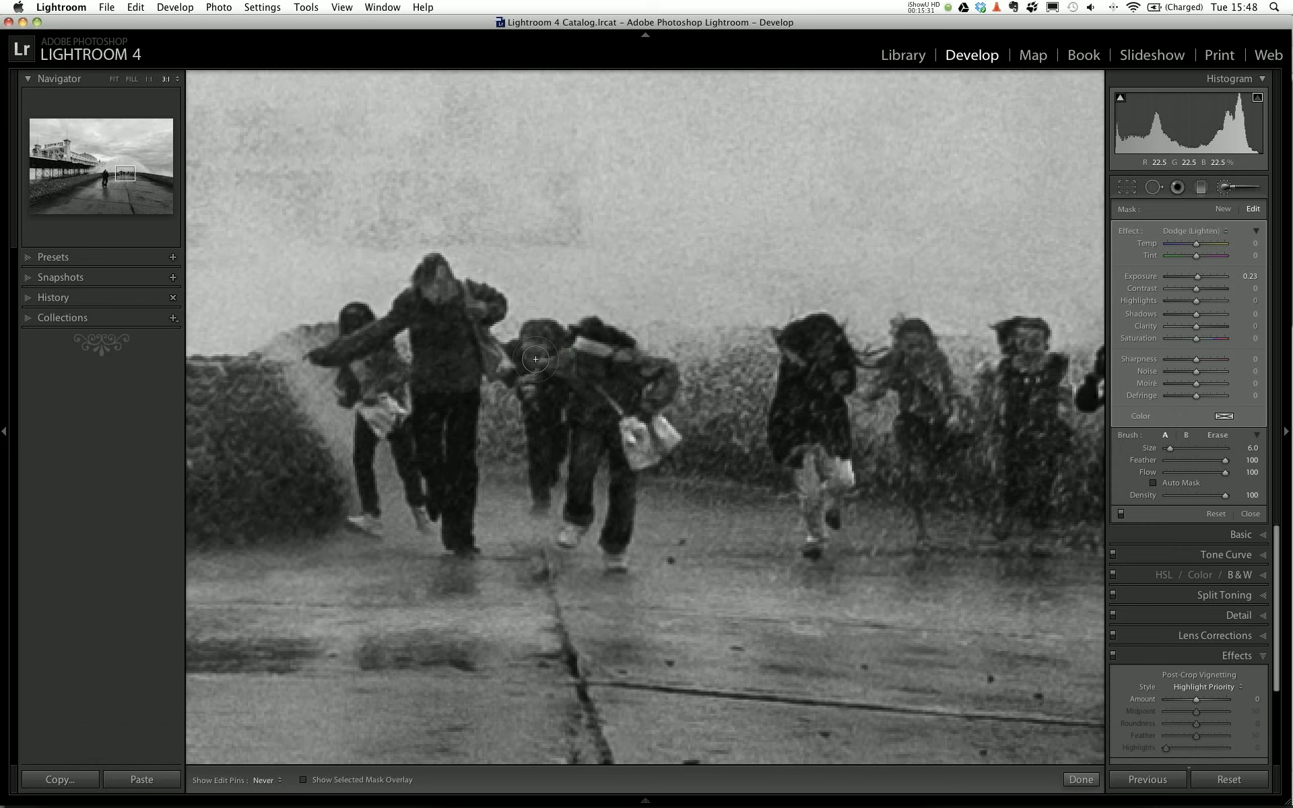
{"action": "key", "text": "h"}
{"action": "key", "text": "h"}
{"action": "left_click", "coordinate": [451, 328]}
{"action": "key", "text": "h"}
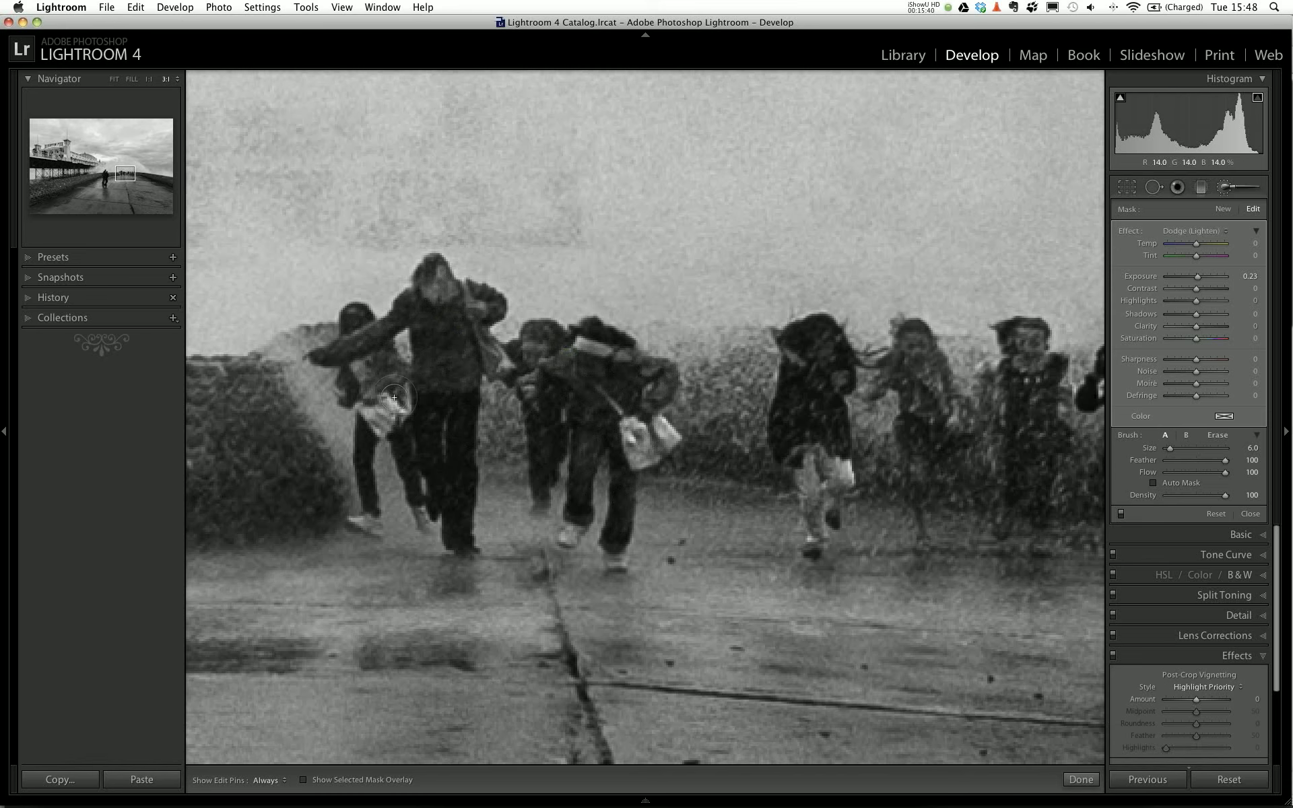
Raise the exposure of the dodge mask on the running figures to 0.71.
{"action": "left_click_drag", "start_coordinate": [885, 335], "coordinate": [742, 318]}
{"action": "left_click", "coordinate": [1234, 209]}
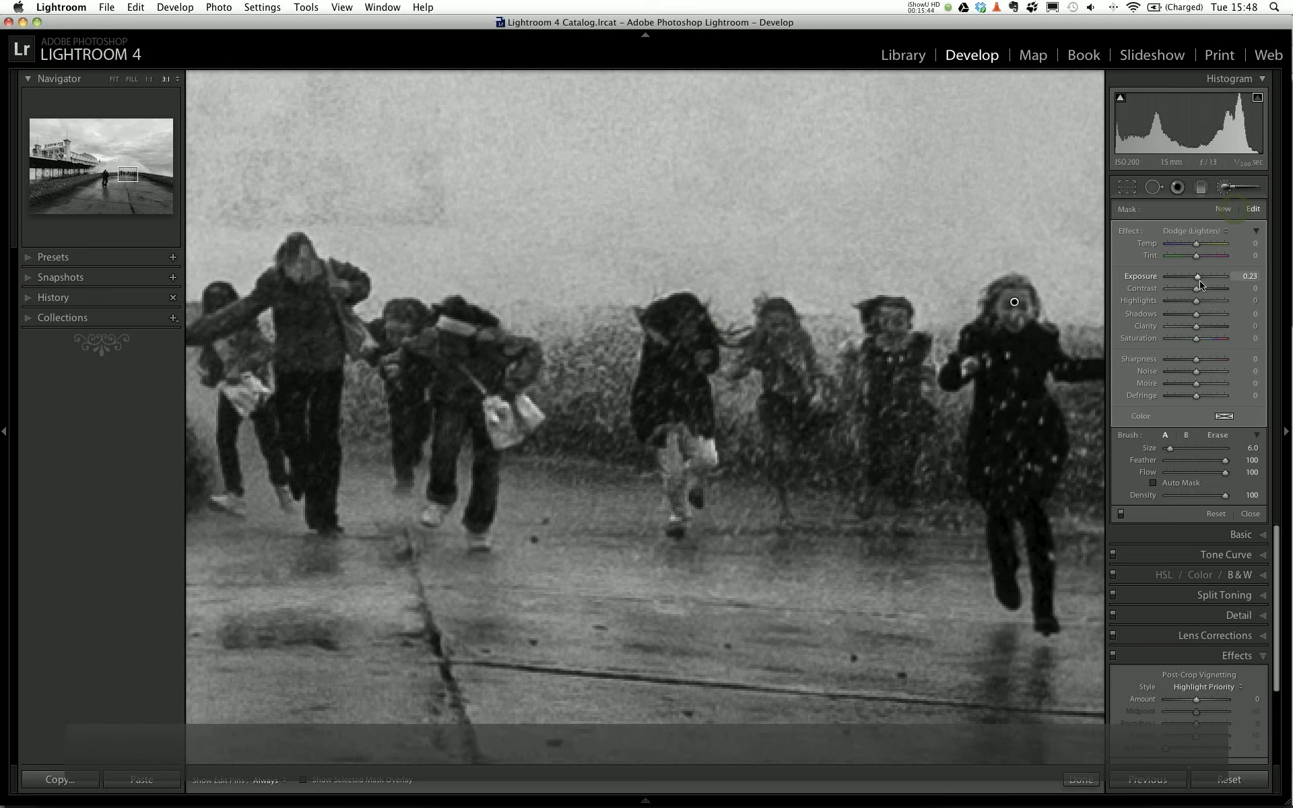
{"action": "left_click_drag", "start_coordinate": [1198, 278], "coordinate": [1203, 281]}
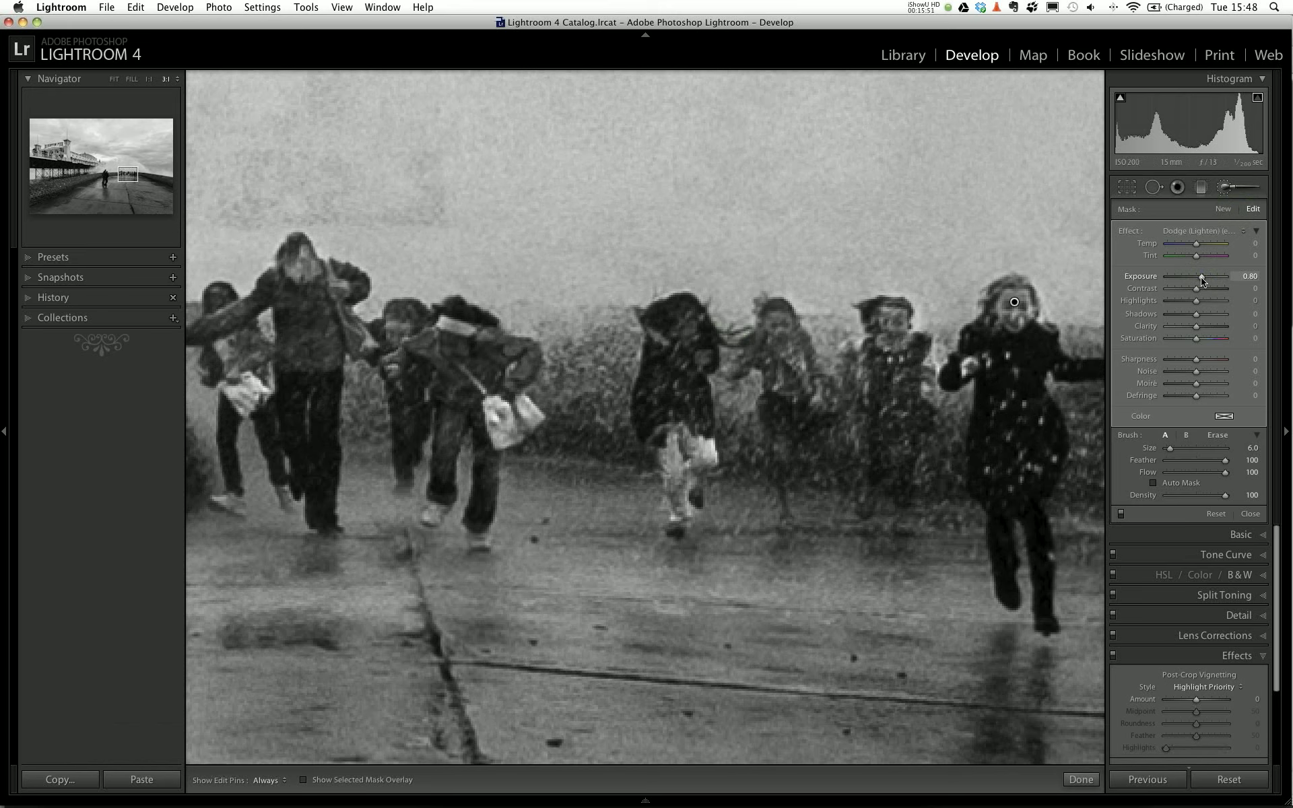
{"action": "left_click_drag", "start_coordinate": [1201, 281], "coordinate": [1201, 282]}
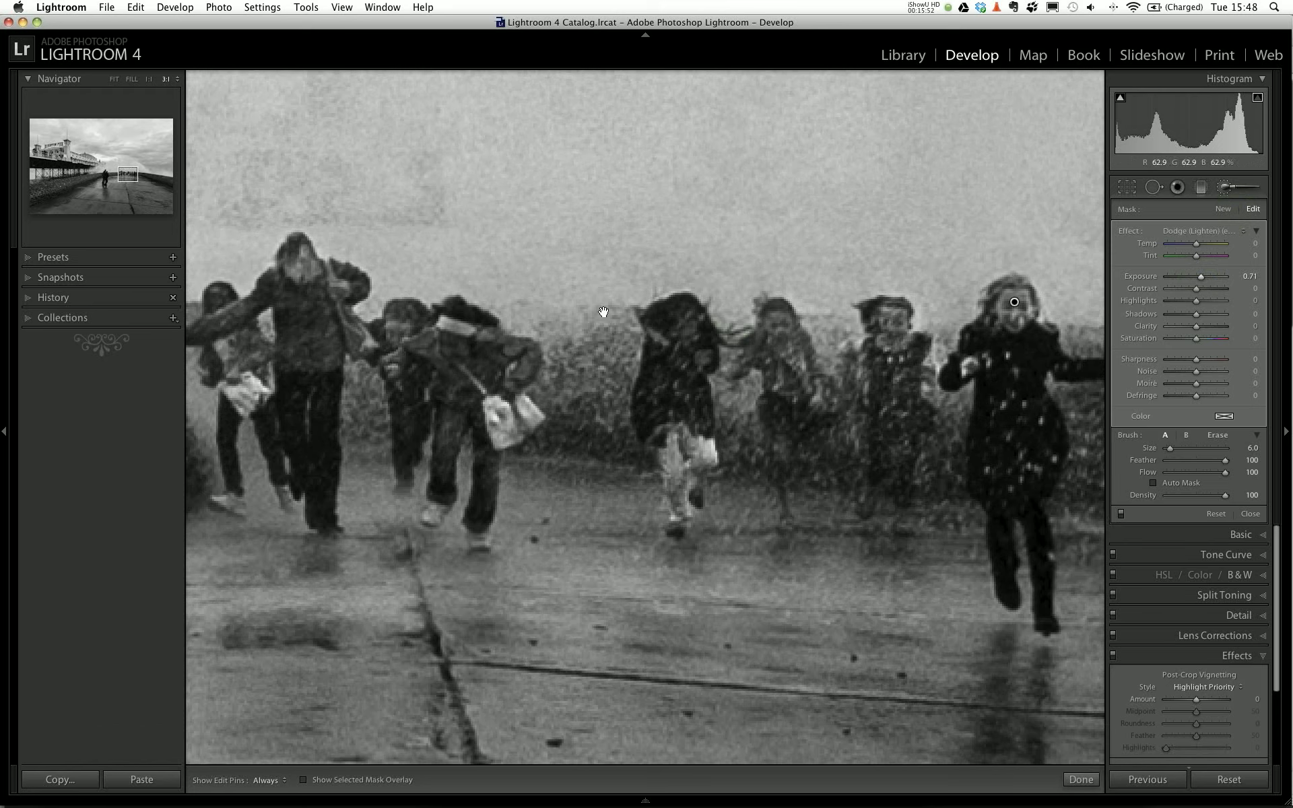
Lighten the walking man's head and the woman's hair with the dodge brush.
{"action": "left_click", "coordinate": [500, 441]}
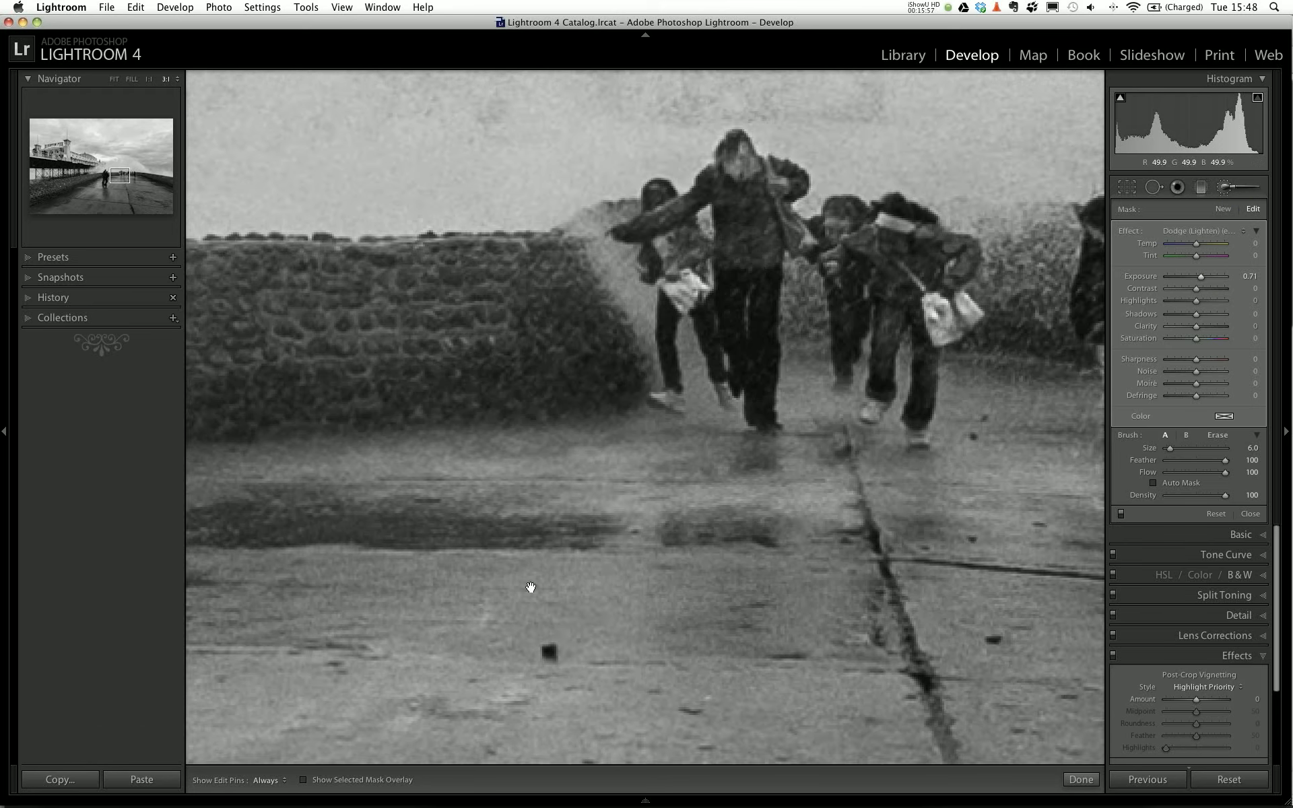
{"action": "scroll", "coordinate": [531, 587], "scroll_direction": "down", "scroll_amount": 5}
{"action": "scroll", "coordinate": [530, 587], "scroll_direction": "left", "scroll_amount": 8}
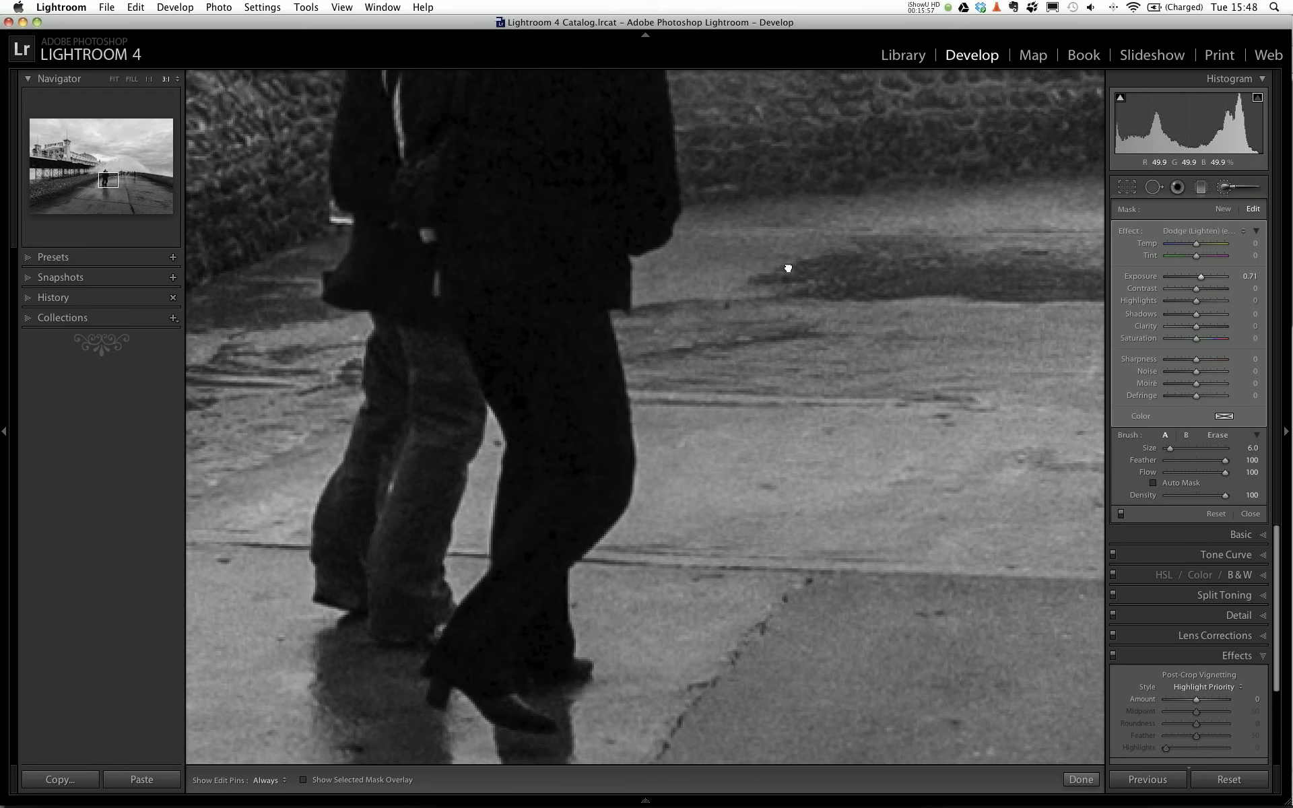
{"action": "scroll", "coordinate": [788, 268], "scroll_direction": "up", "scroll_amount": 10}
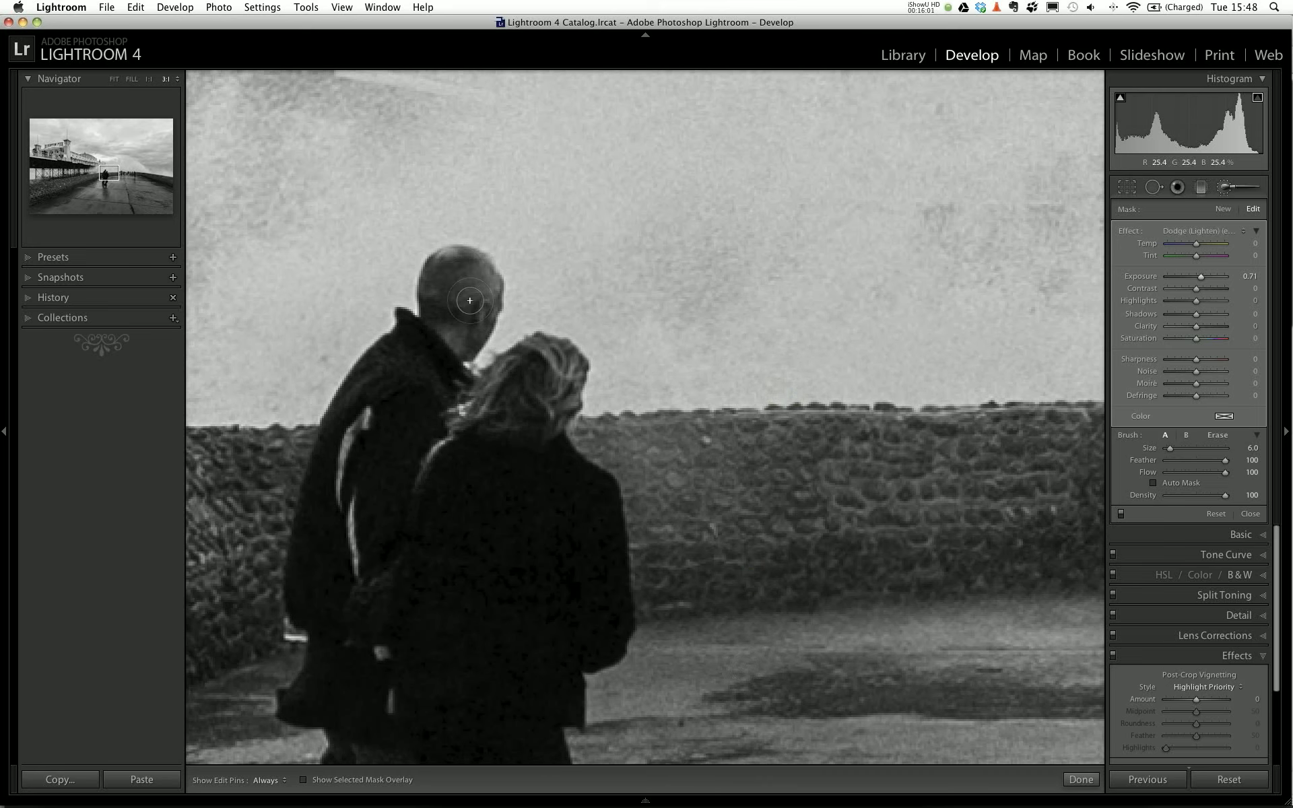
{"action": "key", "text": "h"}
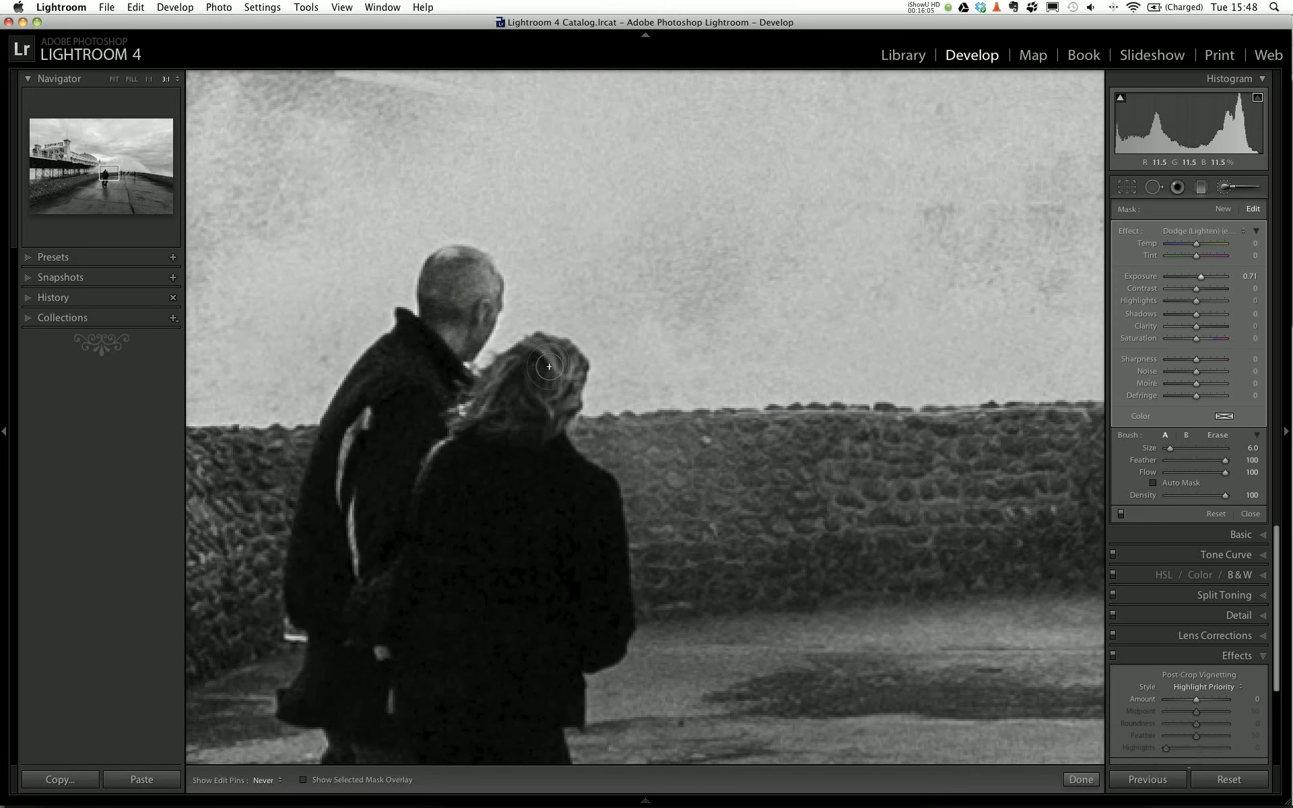
{"action": "mouse_move", "coordinate": [536, 363]}
{"action": "left_mouse_down"}
{"action": "mouse_move", "coordinate": [546, 401]}
{"action": "mouse_move", "coordinate": [557, 396]}
{"action": "mouse_move", "coordinate": [564, 372]}
{"action": "mouse_move", "coordinate": [533, 375]}
{"action": "mouse_move", "coordinate": [470, 415]}
{"action": "mouse_move", "coordinate": [532, 416]}
{"action": "mouse_move", "coordinate": [536, 356]}
{"action": "mouse_move", "coordinate": [533, 369]}
{"action": "mouse_move", "coordinate": [558, 388]}
{"action": "left_mouse_up"}
{"action": "key", "text": "h"}
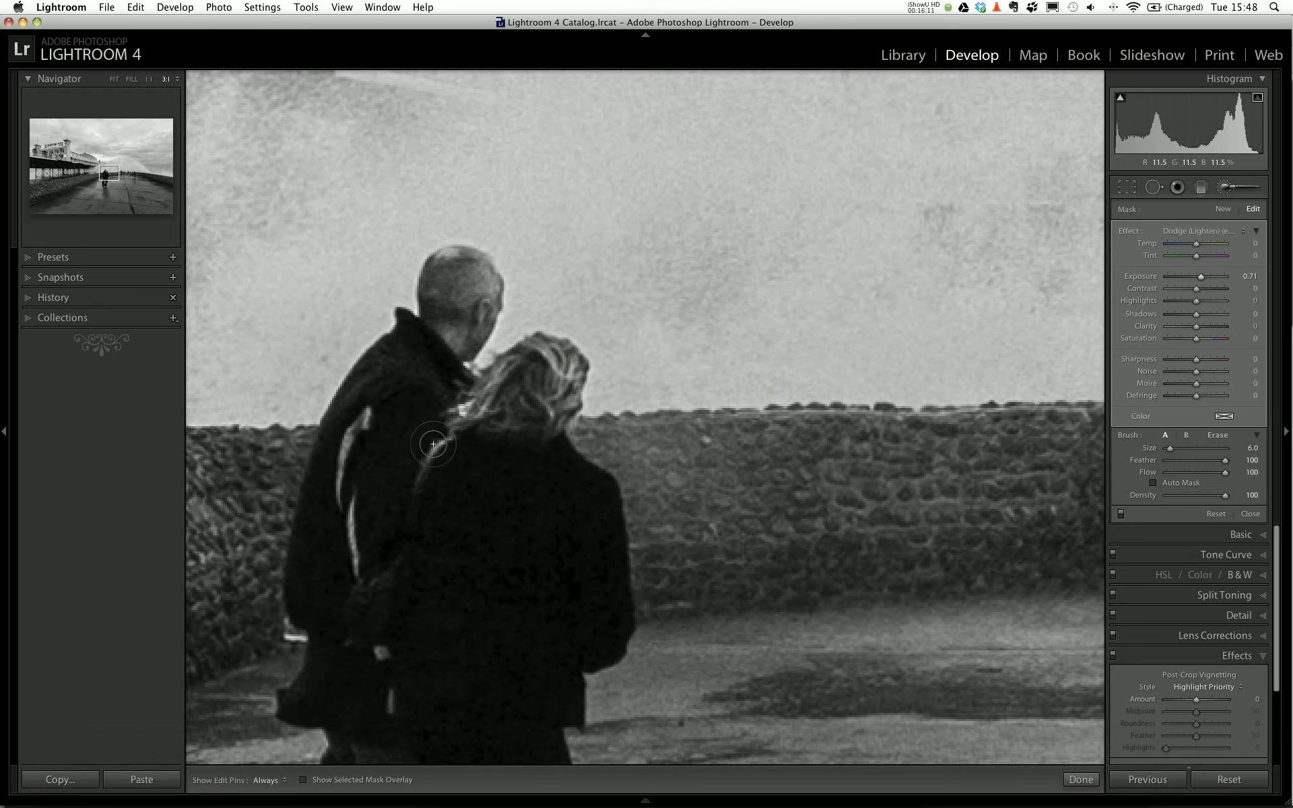
Enlarge the dodge brush to size 9 and lighten the walking man's jacket beside the woman.
{"action": "mouse_move", "coordinate": [456, 539]}
{"action": "left_mouse_down"}
{"action": "mouse_move", "coordinate": [453, 489]}
{"action": "mouse_move", "coordinate": [419, 453]}
{"action": "left_mouse_up"}
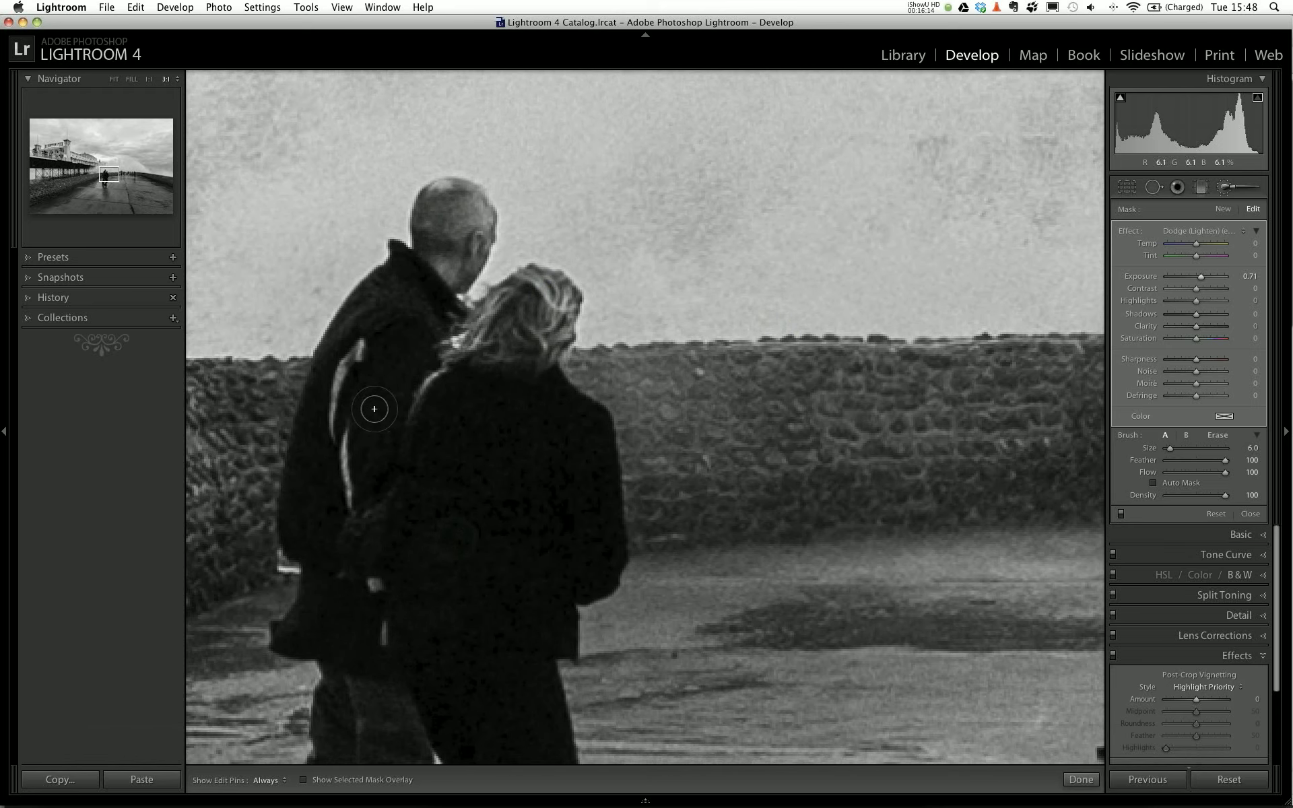
{"action": "key", "text": "bracketright"}
{"action": "key", "text": "h"}
{"action": "key", "text": "bracketright"}
{"action": "key", "text": "bracketright"}
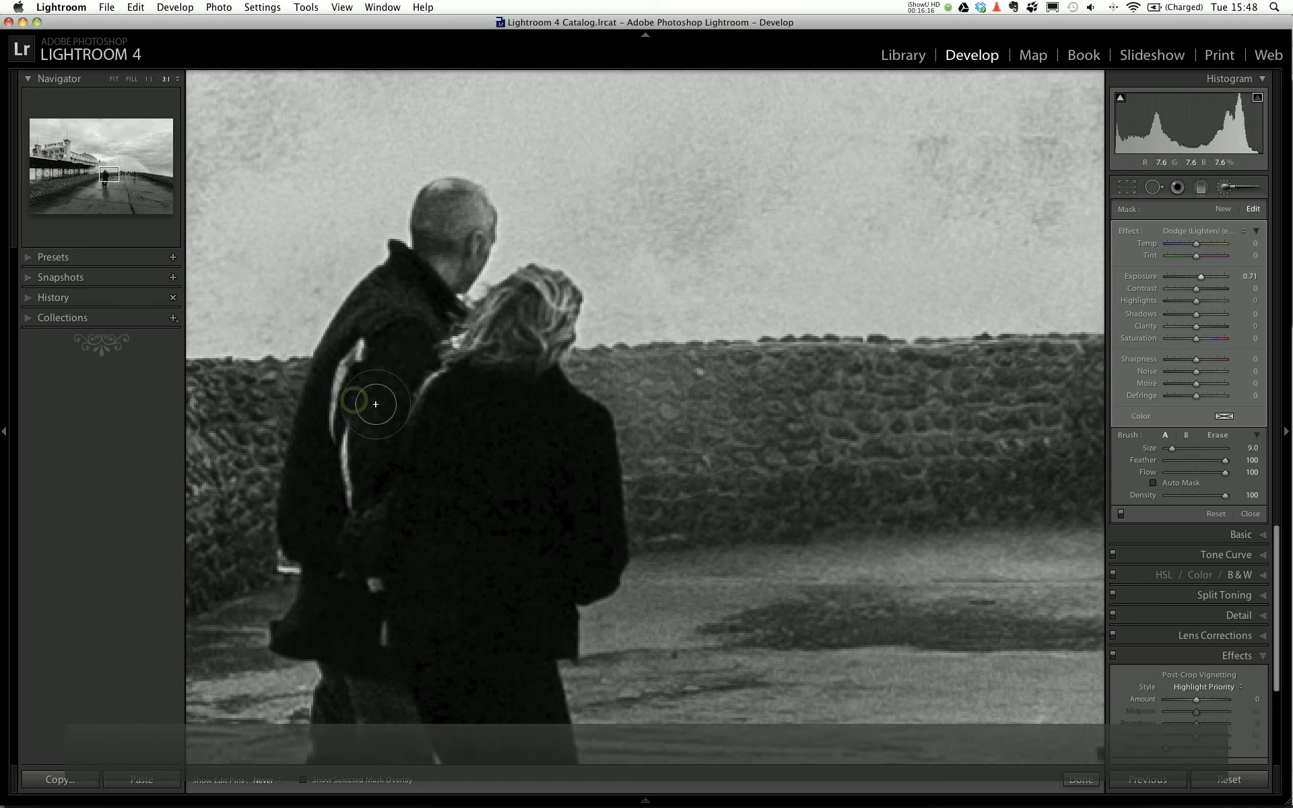
{"action": "key", "text": "h"}
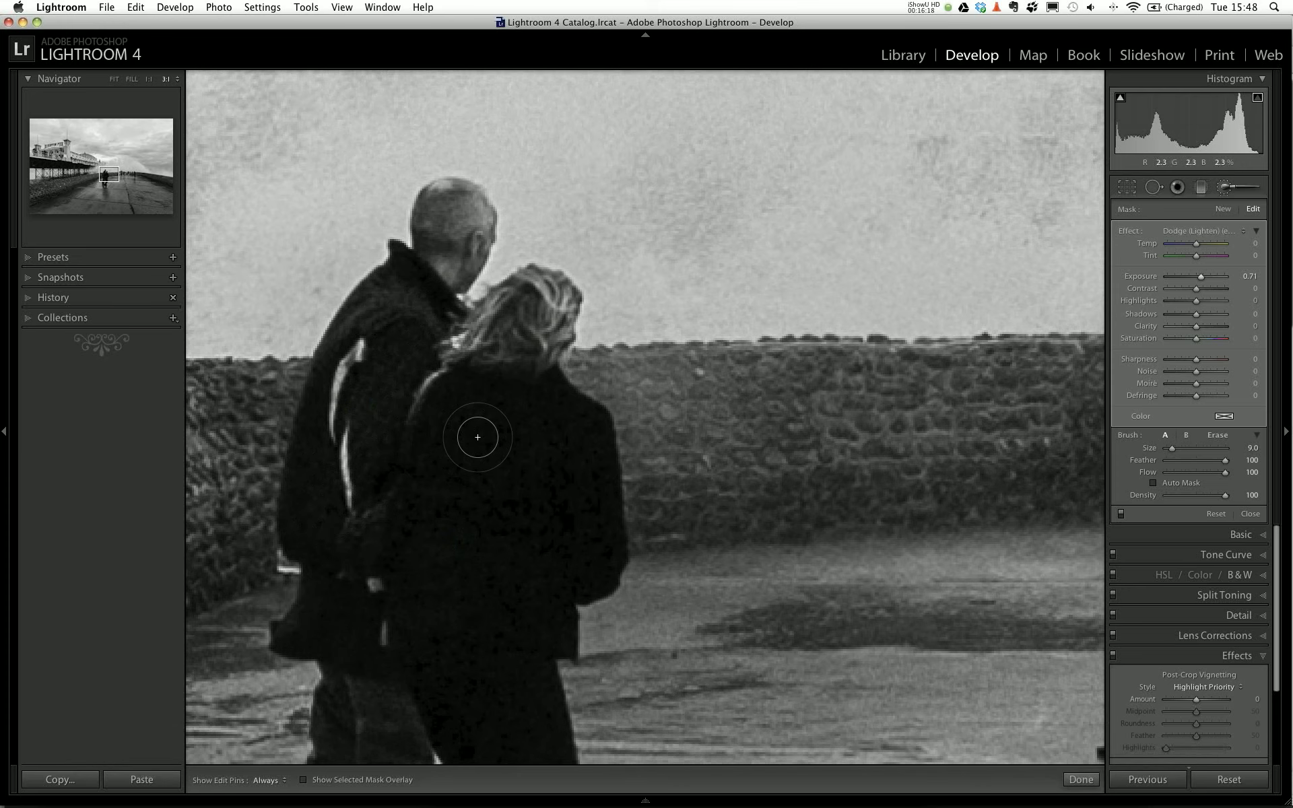
Extend the dodge mask over the walking couple's trousers and the woman's dark coat.
{"action": "left_click_drag", "start_coordinate": [458, 576], "coordinate": [456, 411]}
{"action": "left_click_drag", "start_coordinate": [482, 334], "coordinate": [482, 200]}
{"action": "key", "text": "h"}
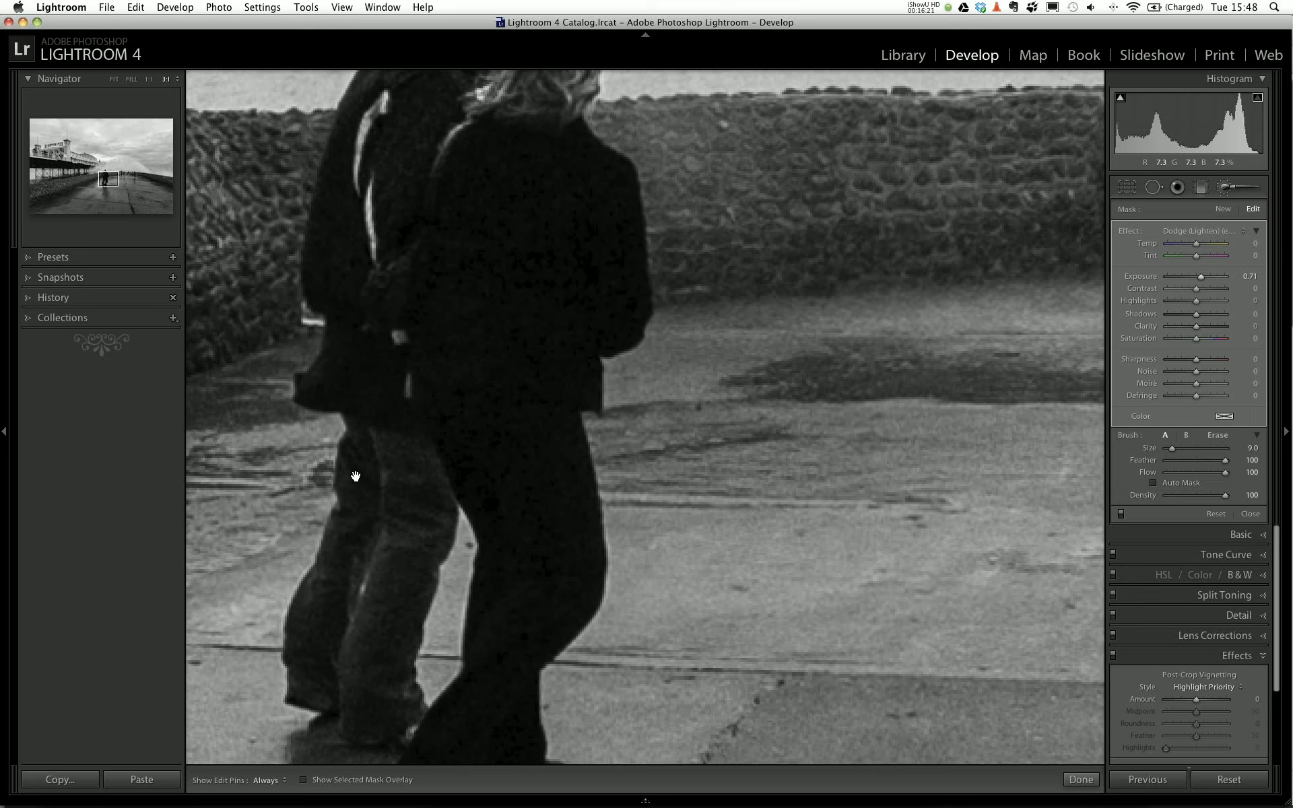
{"action": "key", "text": "h"}
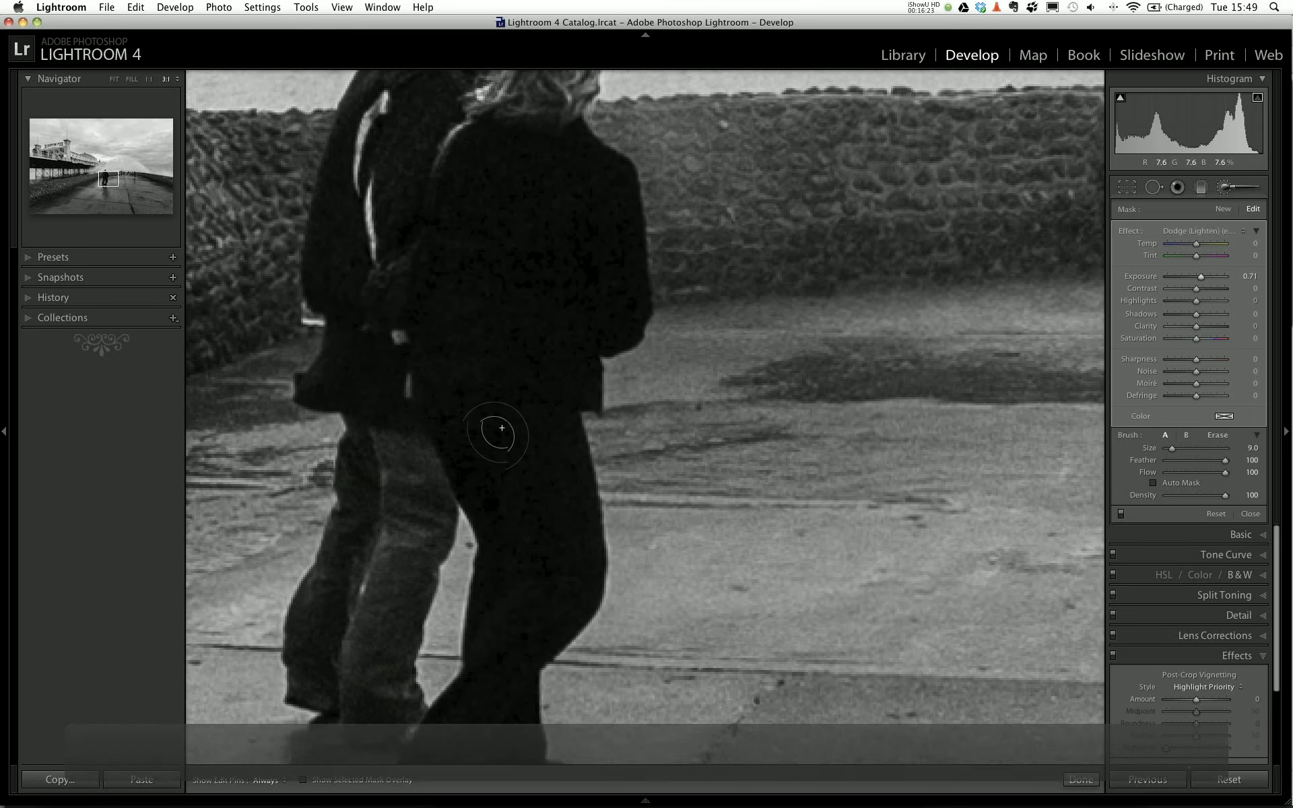
{"action": "left_click_drag", "start_coordinate": [536, 407], "coordinate": [519, 641]}
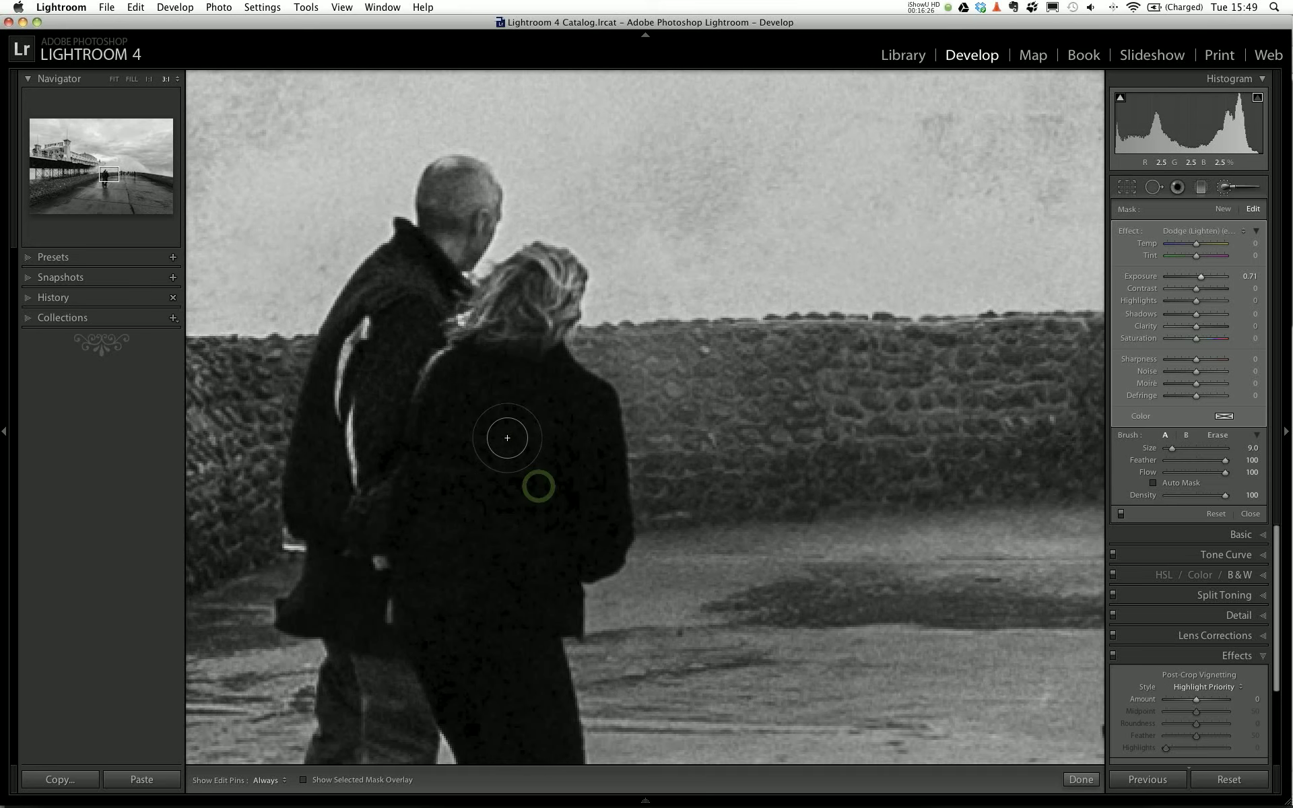
{"action": "key", "text": "h"}
{"action": "left_click_drag", "start_coordinate": [525, 693], "coordinate": [467, 346]}
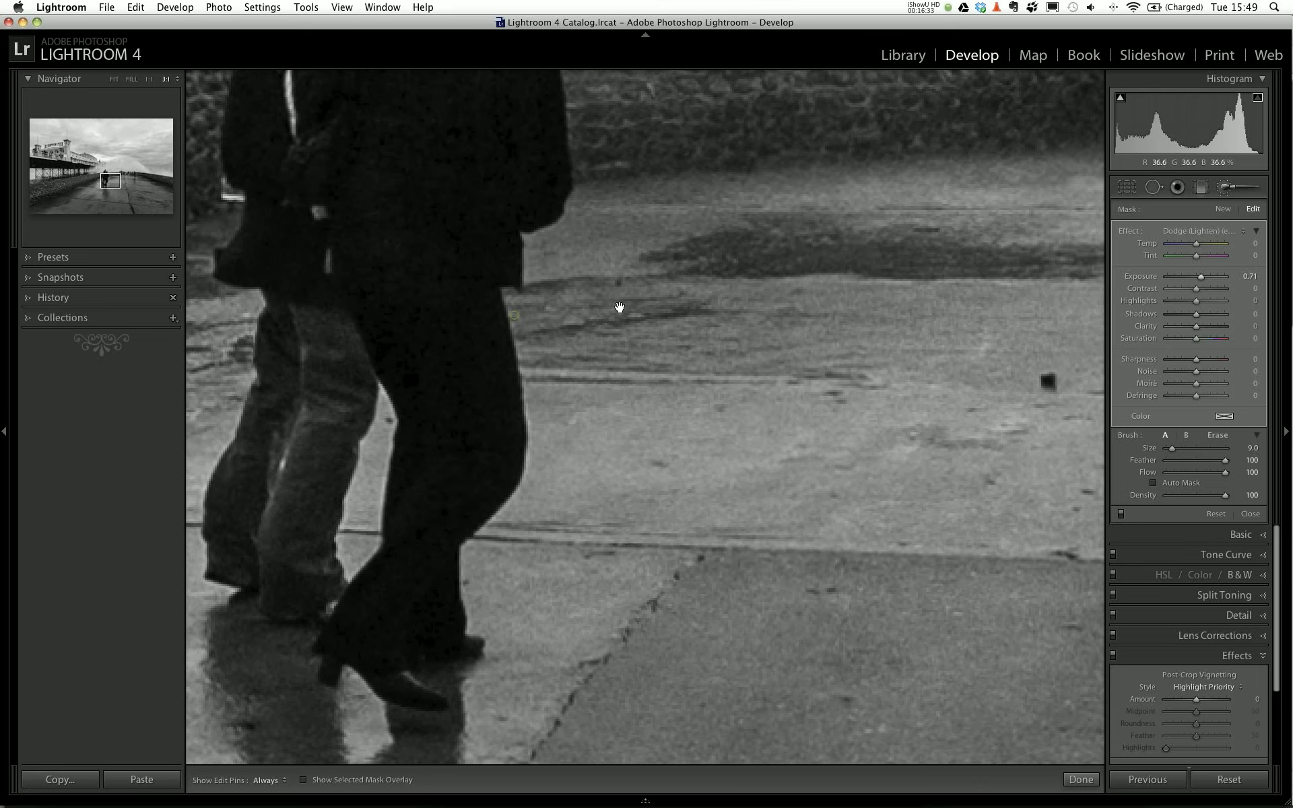
{"action": "key", "text": "h"}
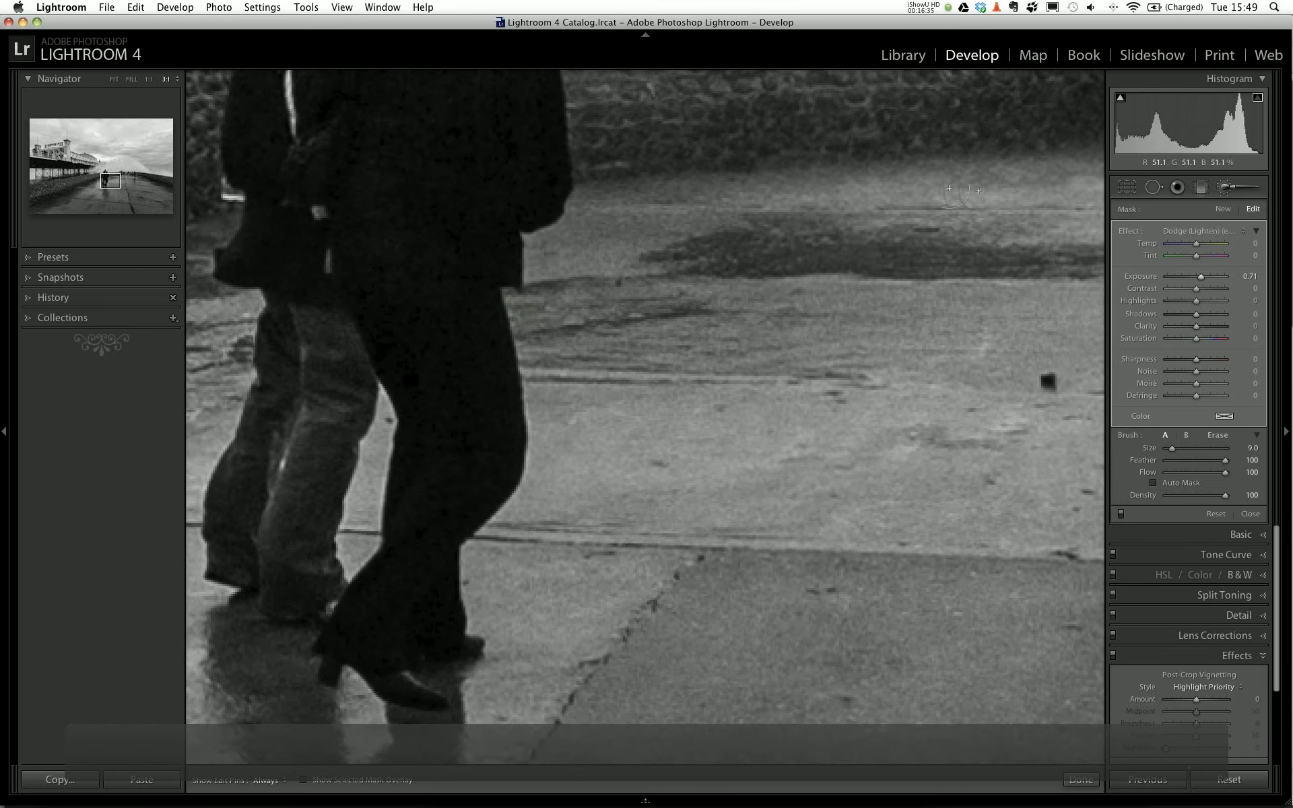
Compare the whole photo without and with the dodge mask on the figures.
{"action": "key", "text": "super+minus"}
{"action": "key", "text": "super+minus"}
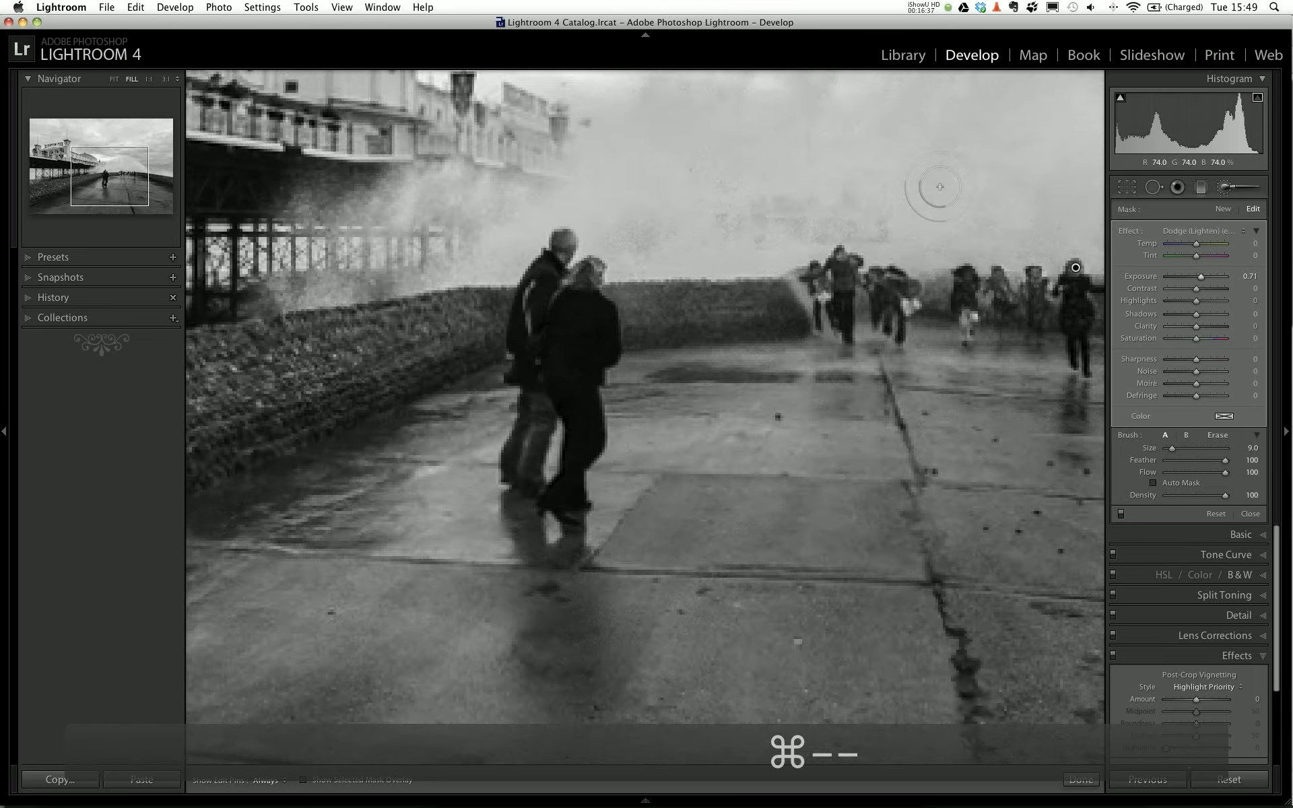
{"action": "key", "text": "super+minus"}
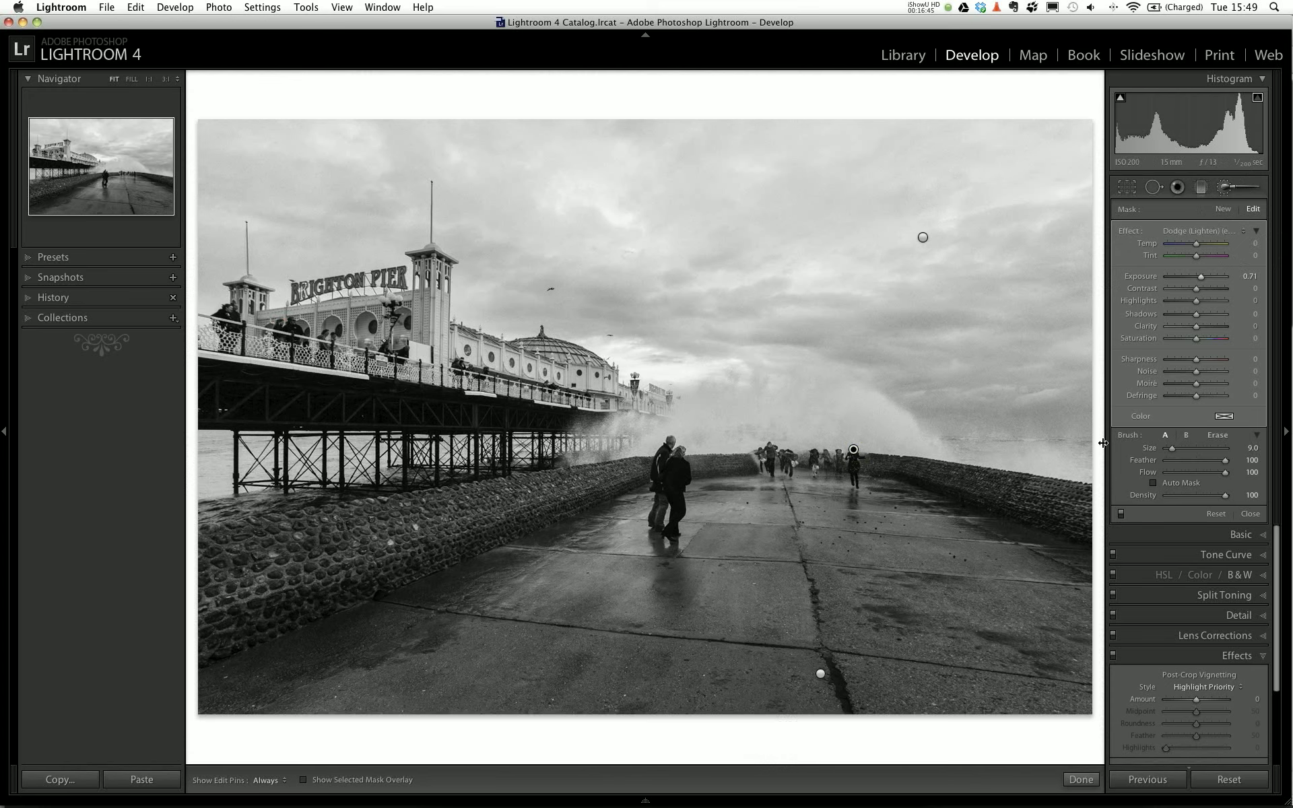
{"action": "key", "text": "Delete"}
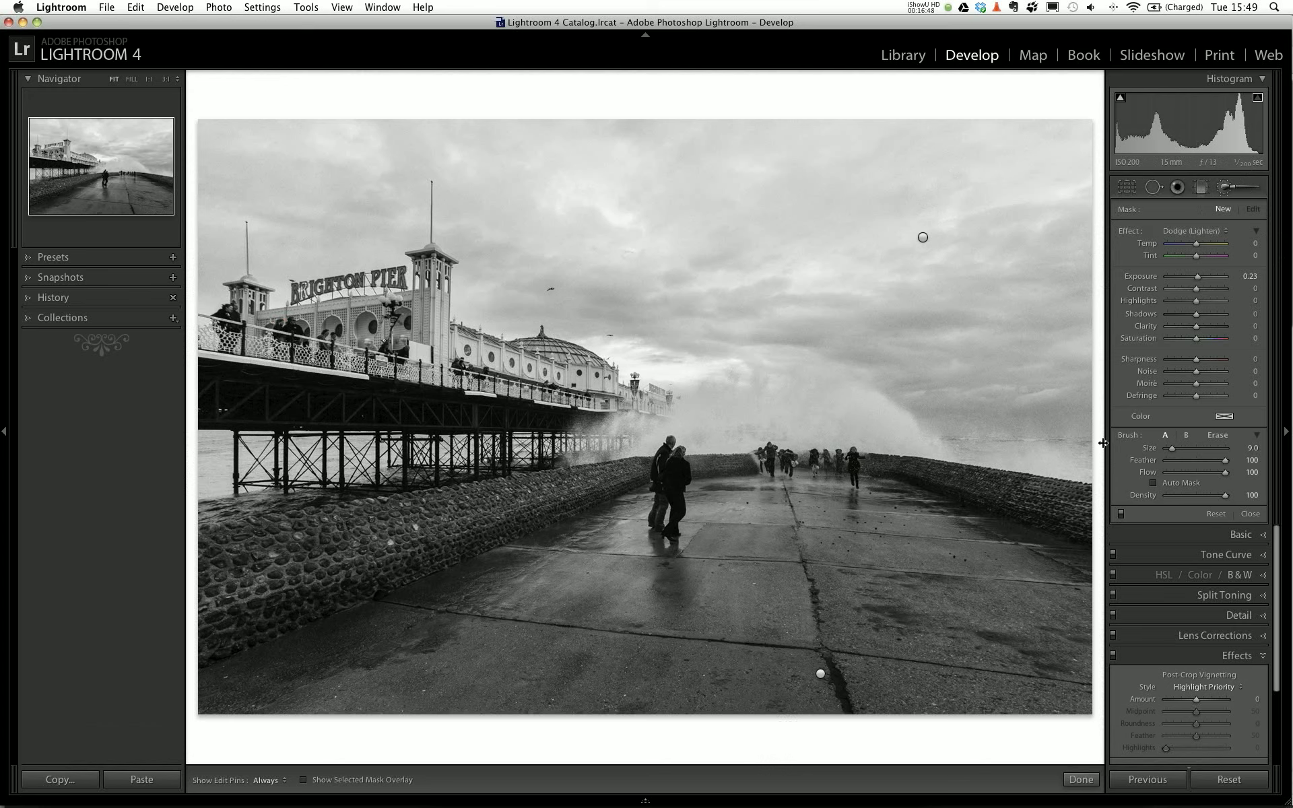
{"action": "key", "text": "super+z"}
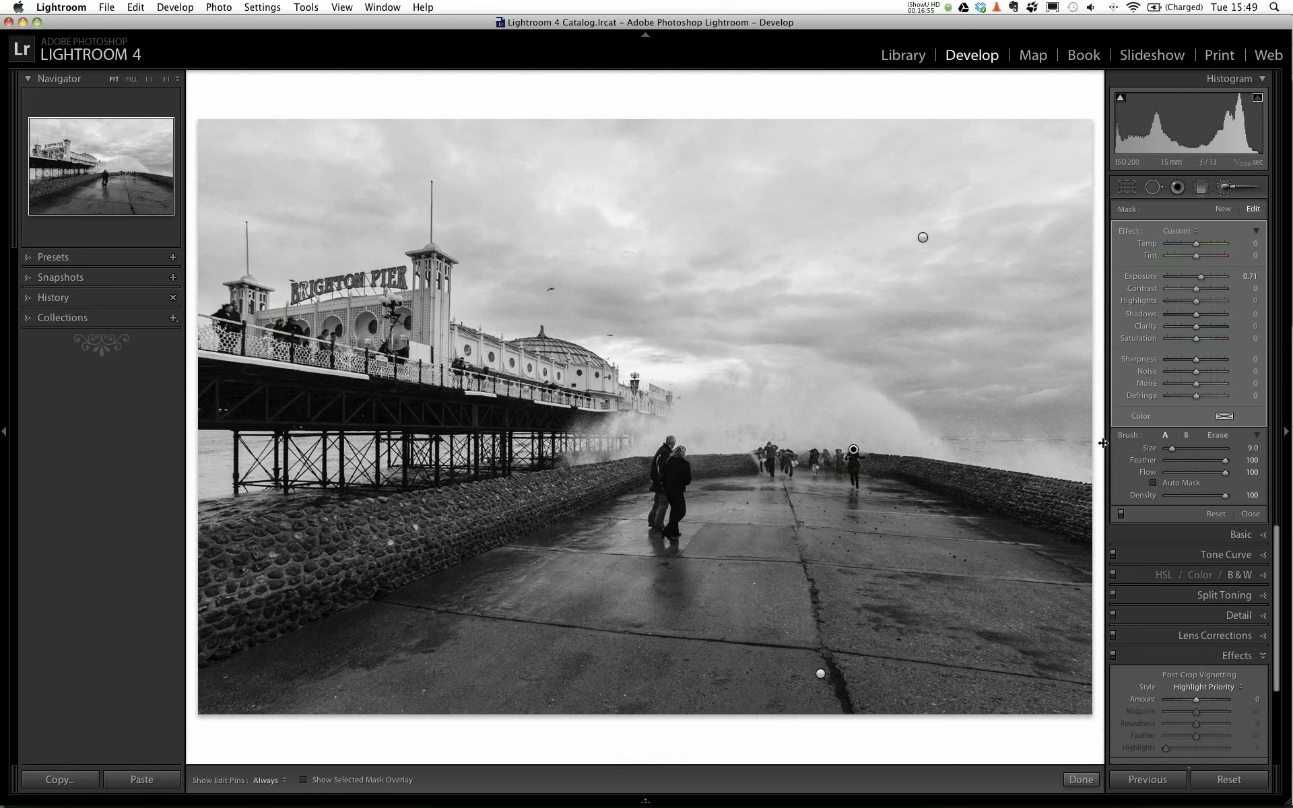
Paint a new dodge mask over the pier's deck and buildings and set its exposure to 0.61.
{"action": "left_click", "coordinate": [1225, 186]}
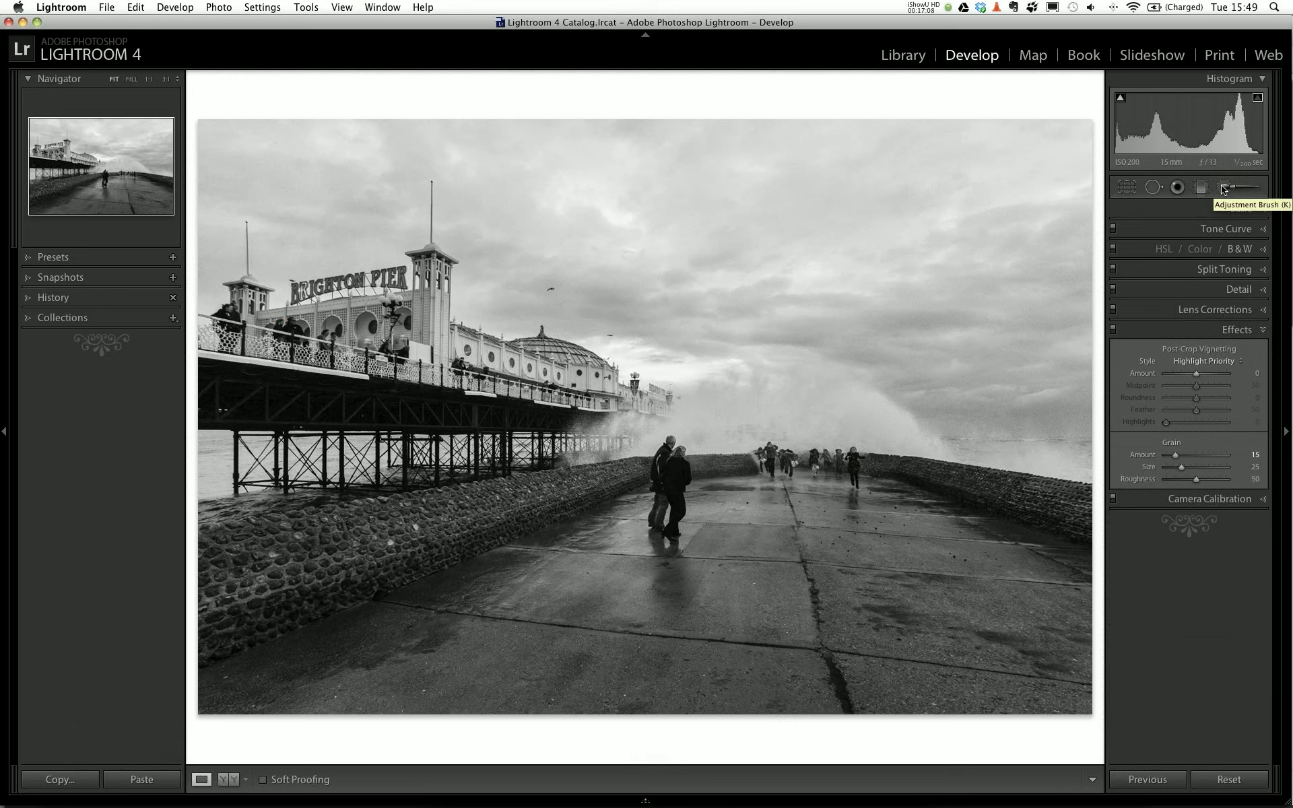
{"action": "left_click", "coordinate": [1223, 190]}
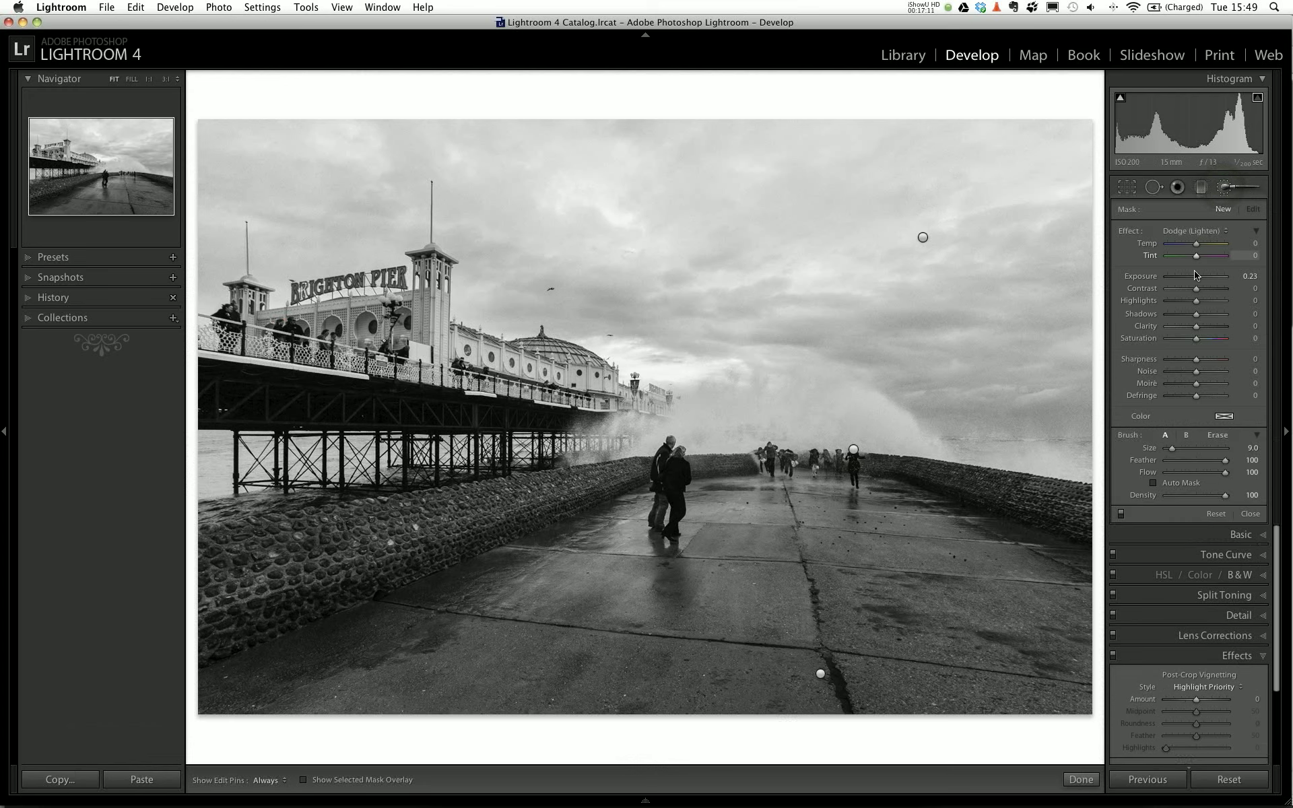
{"action": "key", "text": "h"}
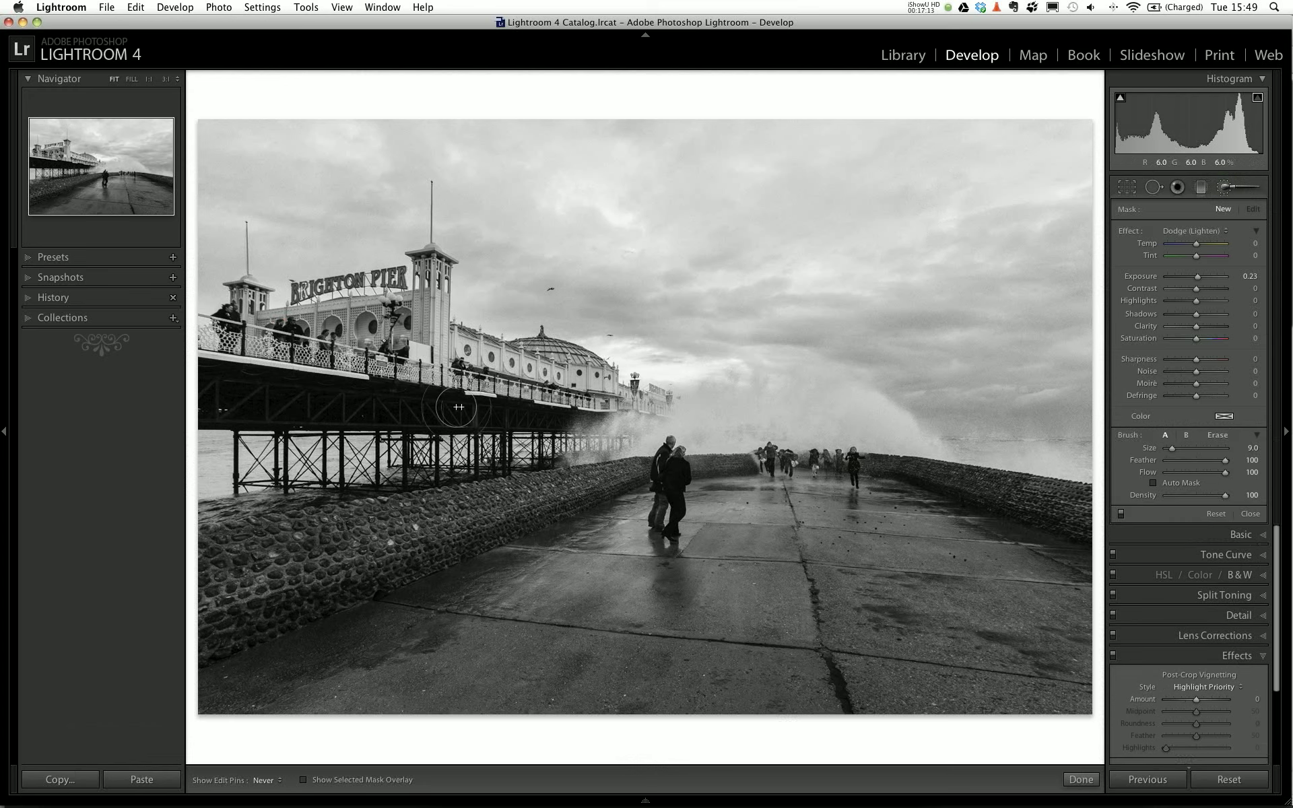
{"action": "mouse_move", "coordinate": [213, 392]}
{"action": "left_mouse_down"}
{"action": "mouse_move", "coordinate": [334, 394]}
{"action": "mouse_move", "coordinate": [252, 382]}
{"action": "mouse_move", "coordinate": [273, 396]}
{"action": "mouse_move", "coordinate": [228, 402]}
{"action": "mouse_move", "coordinate": [377, 403]}
{"action": "mouse_move", "coordinate": [310, 392]}
{"action": "mouse_move", "coordinate": [605, 421]}
{"action": "mouse_move", "coordinate": [275, 390]}
{"action": "mouse_move", "coordinate": [241, 369]}
{"action": "mouse_move", "coordinate": [298, 367]}
{"action": "mouse_move", "coordinate": [280, 363]}
{"action": "mouse_move", "coordinate": [584, 374]}
{"action": "mouse_move", "coordinate": [565, 374]}
{"action": "mouse_move", "coordinate": [658, 407]}
{"action": "mouse_move", "coordinate": [469, 357]}
{"action": "left_mouse_up"}
{"action": "mouse_move", "coordinate": [359, 313]}
{"action": "left_mouse_down"}
{"action": "mouse_move", "coordinate": [255, 327]}
{"action": "mouse_move", "coordinate": [250, 297]}
{"action": "mouse_move", "coordinate": [255, 333]}
{"action": "mouse_move", "coordinate": [234, 322]}
{"action": "mouse_move", "coordinate": [378, 329]}
{"action": "mouse_move", "coordinate": [340, 324]}
{"action": "mouse_move", "coordinate": [433, 362]}
{"action": "mouse_move", "coordinate": [497, 359]}
{"action": "mouse_move", "coordinate": [481, 398]}
{"action": "mouse_move", "coordinate": [632, 408]}
{"action": "mouse_move", "coordinate": [214, 402]}
{"action": "mouse_move", "coordinate": [235, 381]}
{"action": "mouse_move", "coordinate": [320, 365]}
{"action": "mouse_move", "coordinate": [573, 385]}
{"action": "left_mouse_up"}
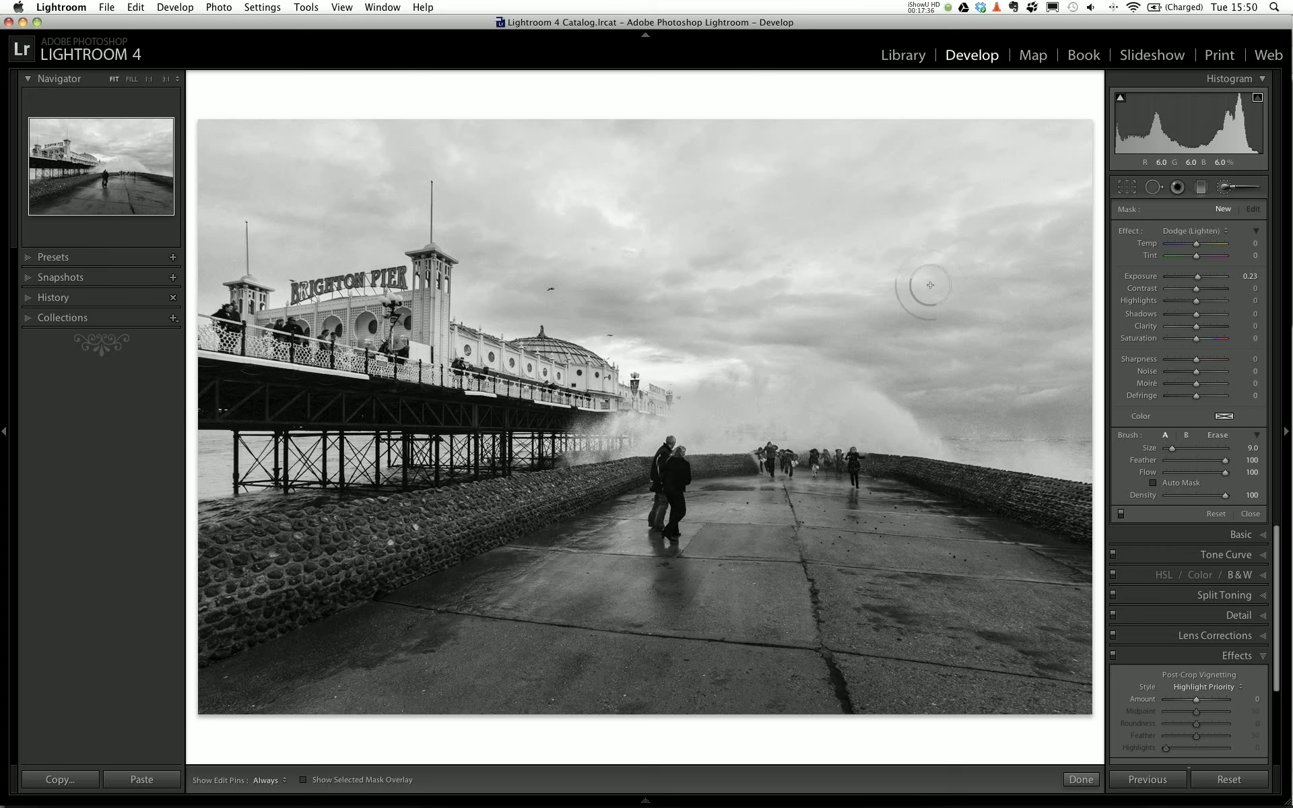
{"action": "key", "text": "h"}
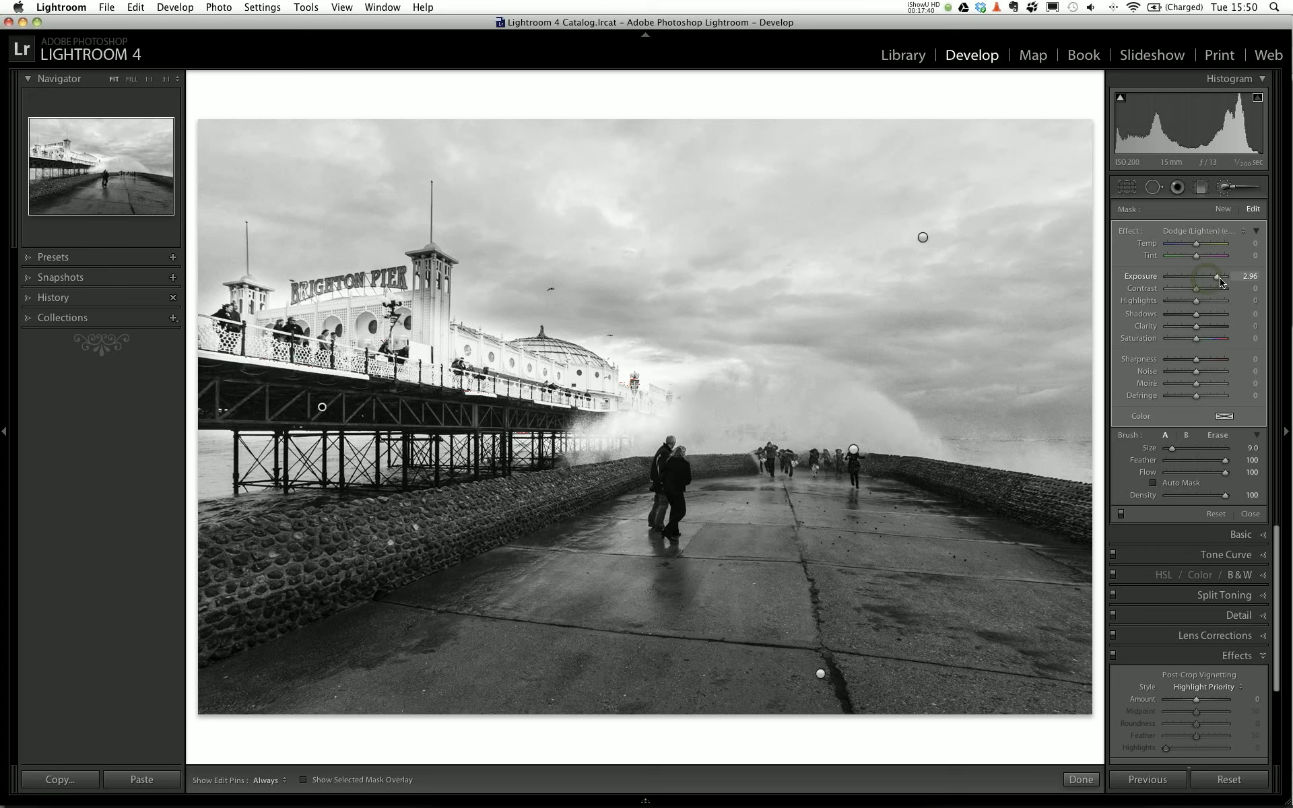
{"action": "mouse_move", "coordinate": [1207, 281]}
{"action": "left_mouse_down"}
{"action": "mouse_move", "coordinate": [1160, 282]}
{"action": "mouse_move", "coordinate": [1215, 281]}
{"action": "mouse_move", "coordinate": [1196, 281]}
{"action": "left_mouse_up"}
{"action": "key", "text": "o"}
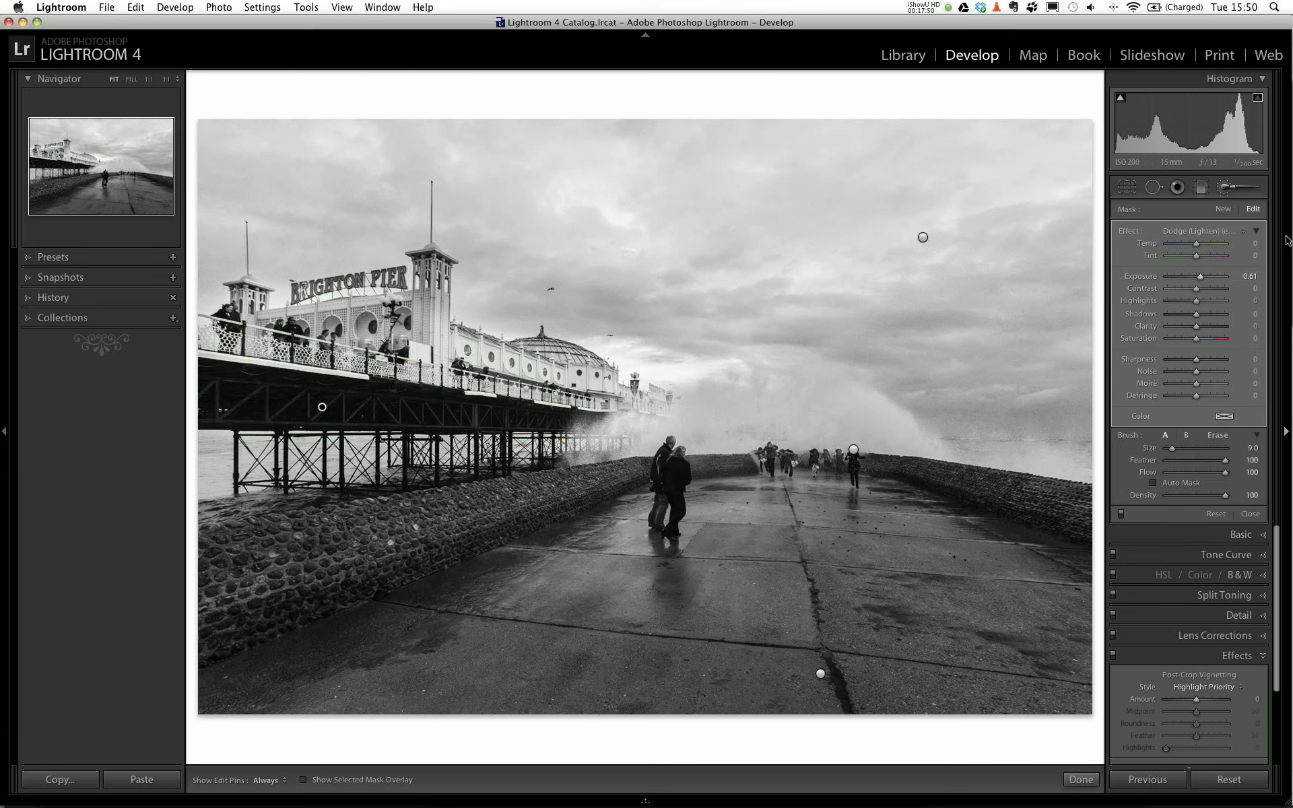
Paint another dodge mask with exposure 0.23 over the breaking wave's spray and the sea beyond the right-hand wall.
{"action": "left_click", "coordinate": [1225, 188]}
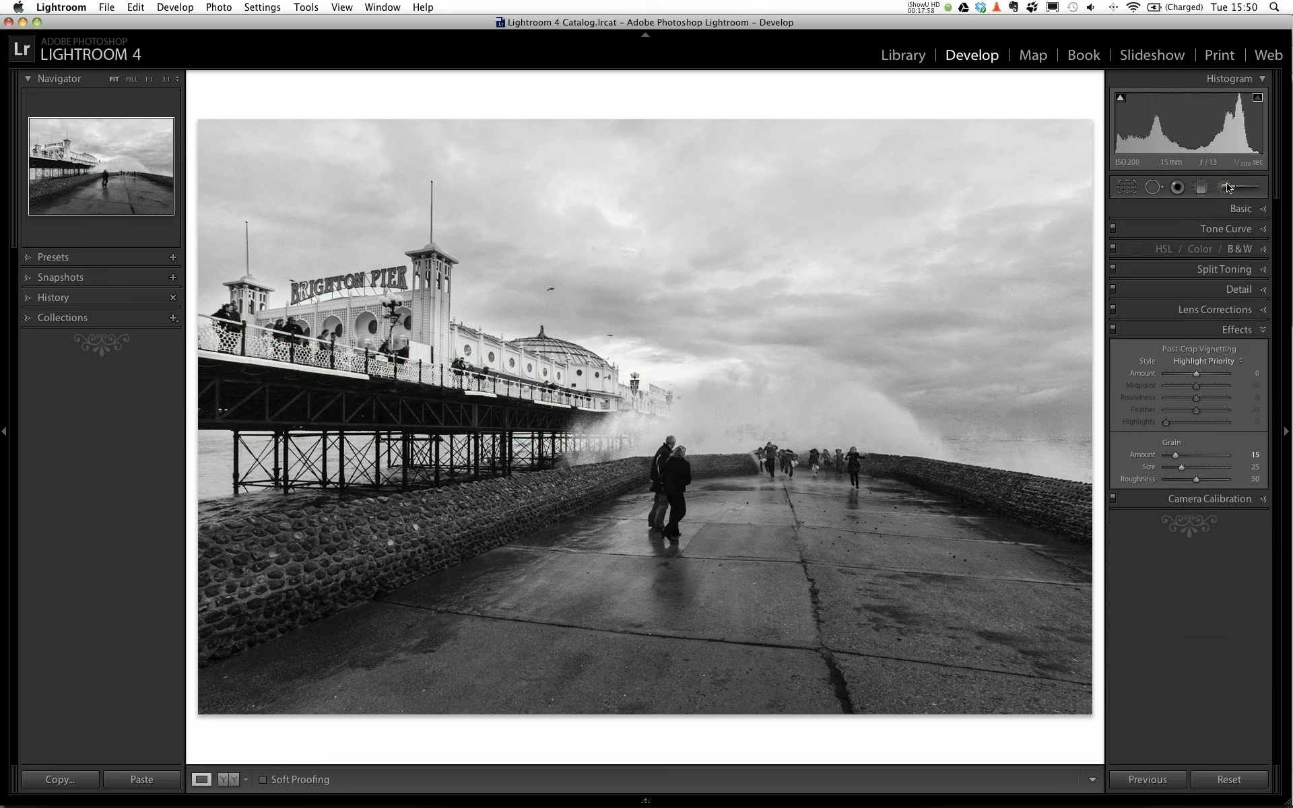
{"action": "left_click", "coordinate": [1226, 188]}
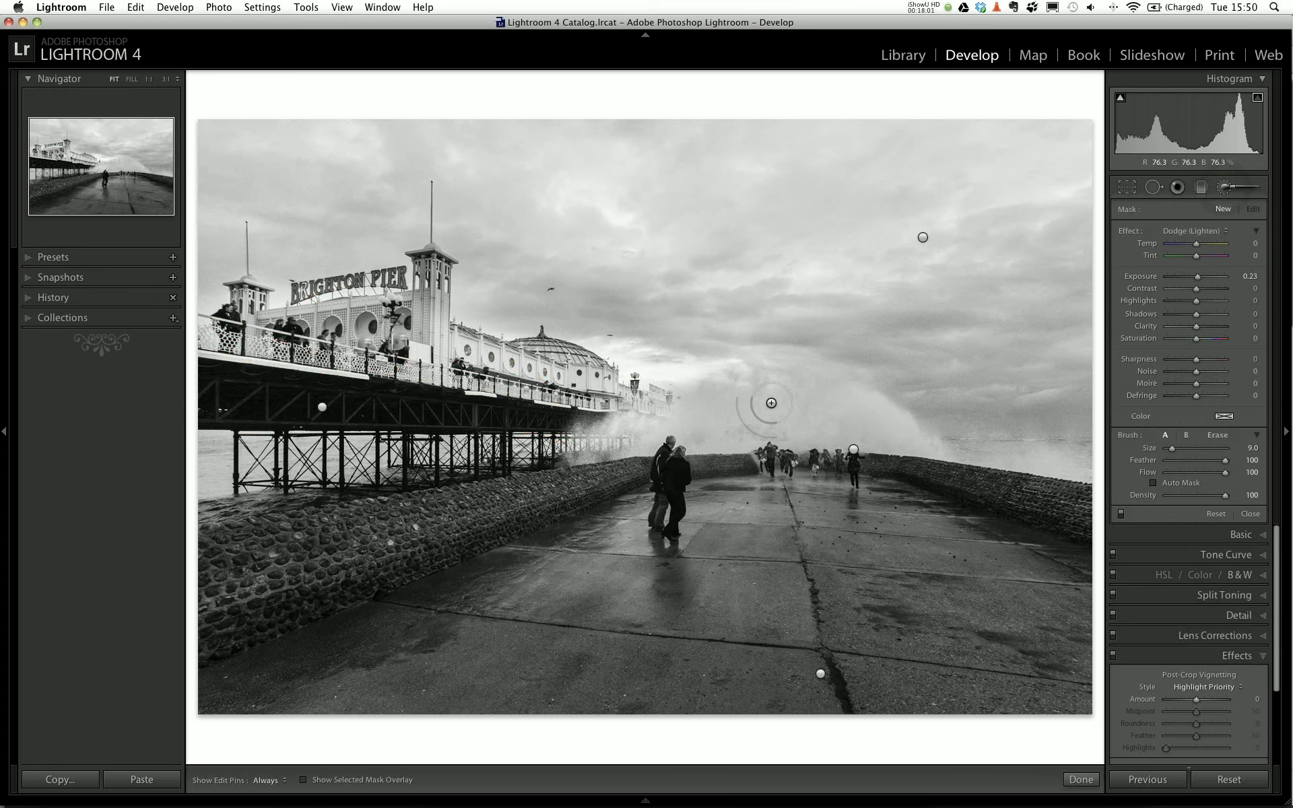
{"action": "key", "text": "h"}
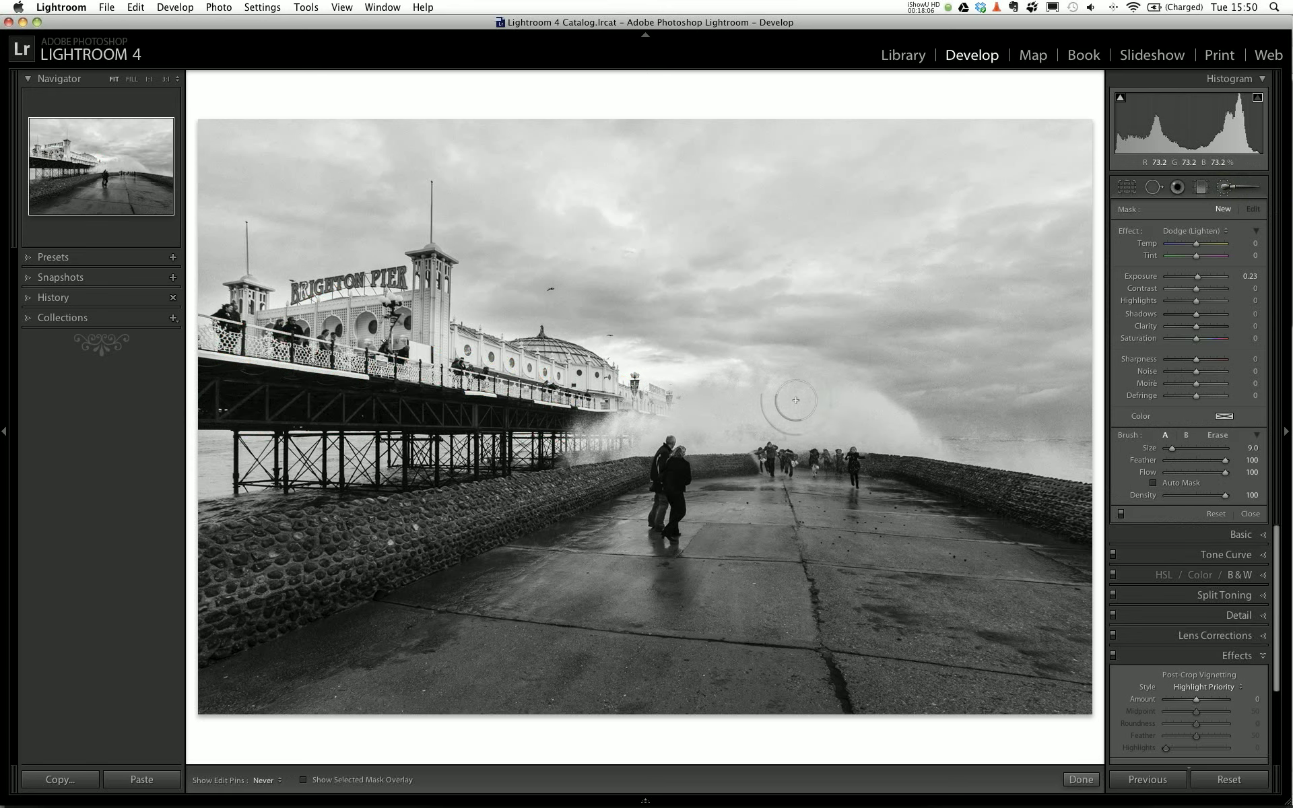
{"action": "key", "text": "h"}
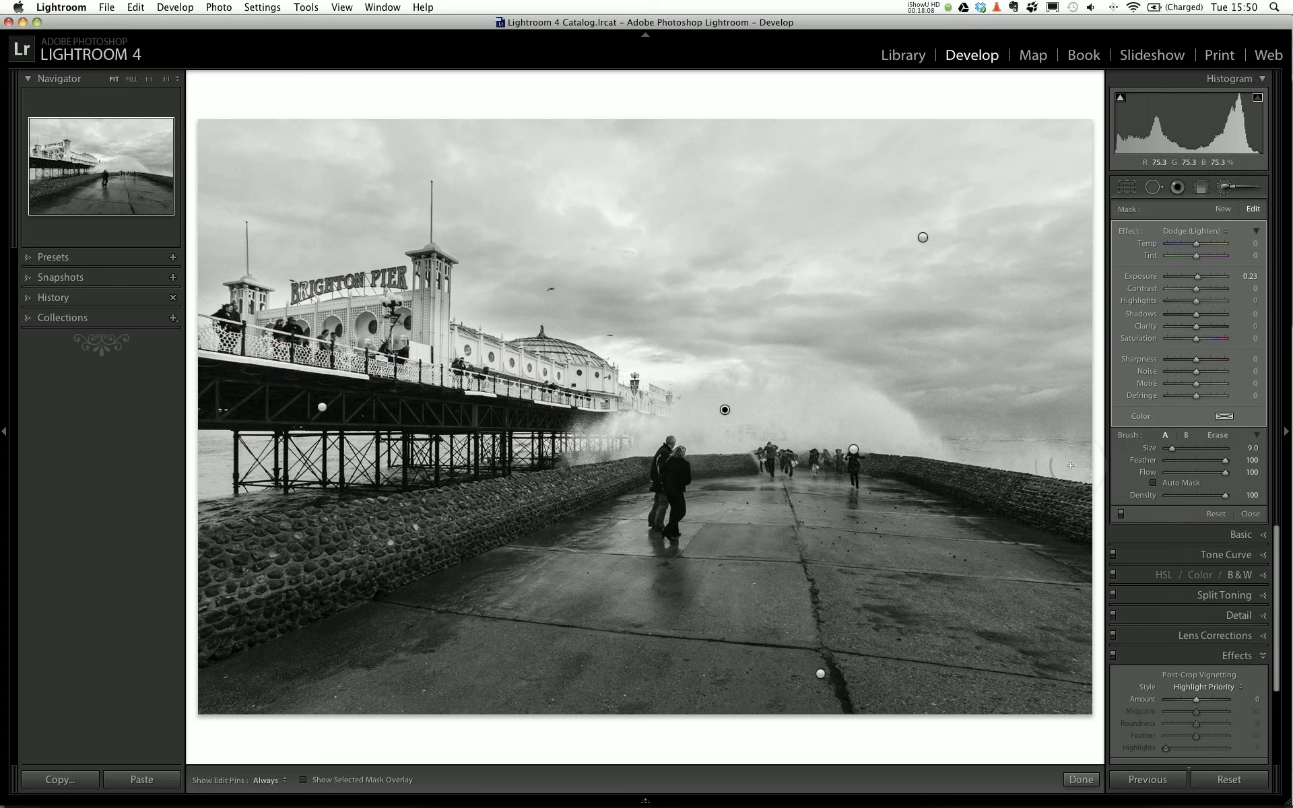
{"action": "key", "text": "h"}
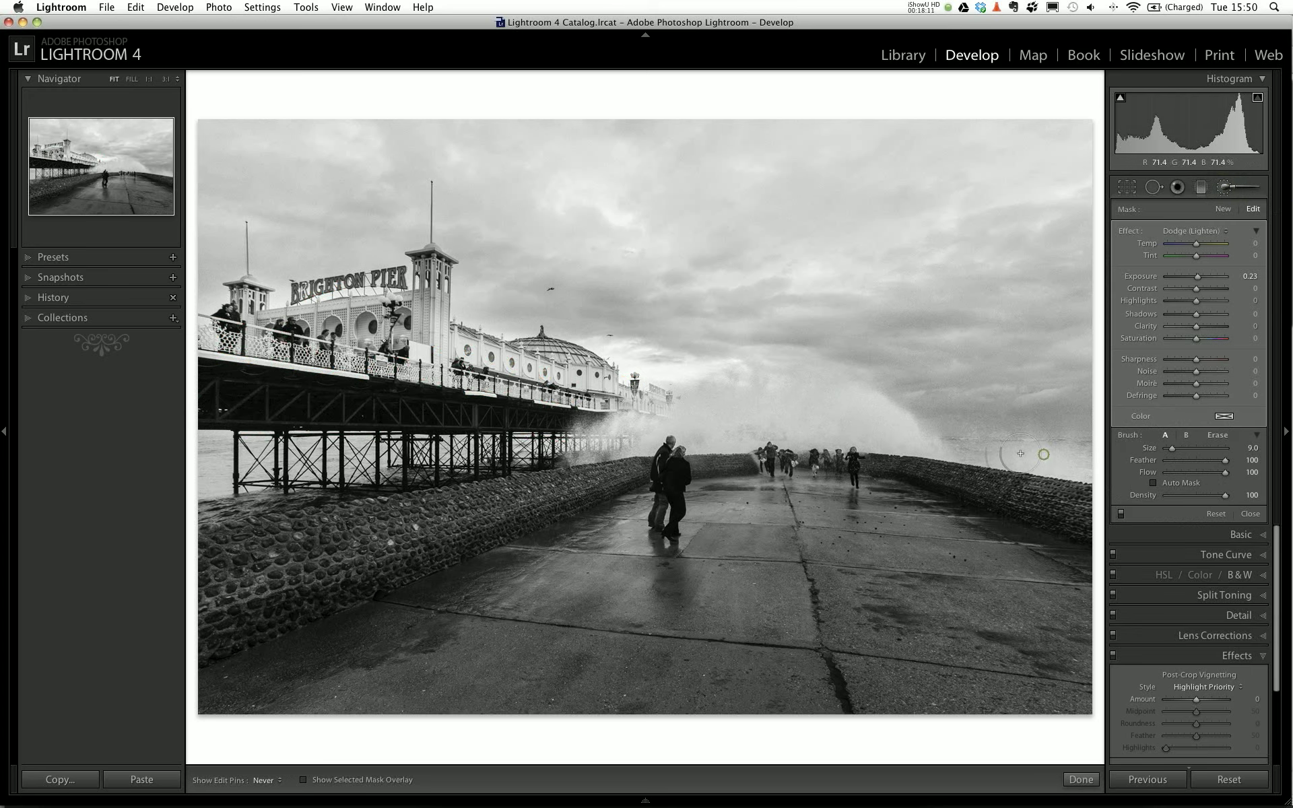
{"action": "key", "text": "h"}
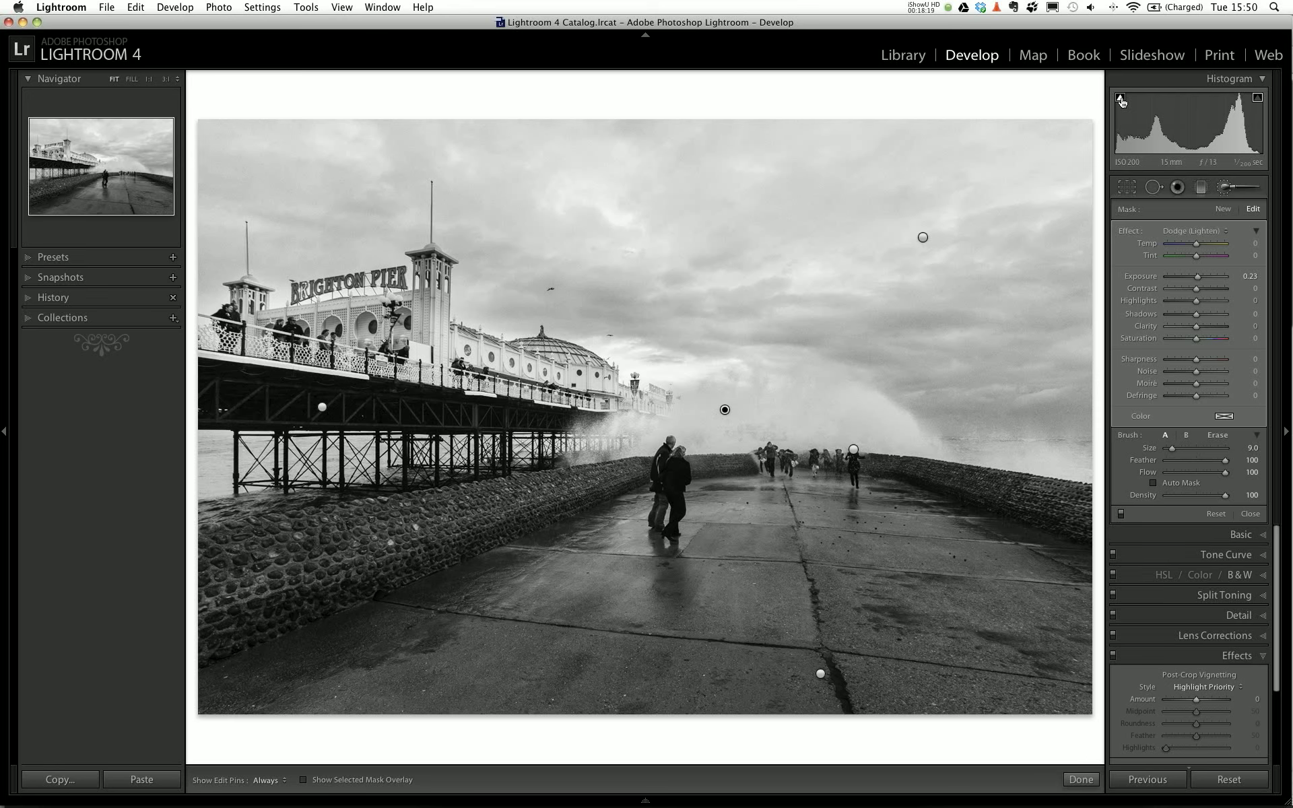
Turn on the shadow clipping display and set up a new Burn (Darken) mask with exposure -0.52.
{"action": "mouse_move", "coordinate": [1121, 101]}
{"action": "left_click", "coordinate": [1120, 99]}
{"action": "left_click", "coordinate": [1225, 190]}
{"action": "left_click", "coordinate": [1225, 190]}
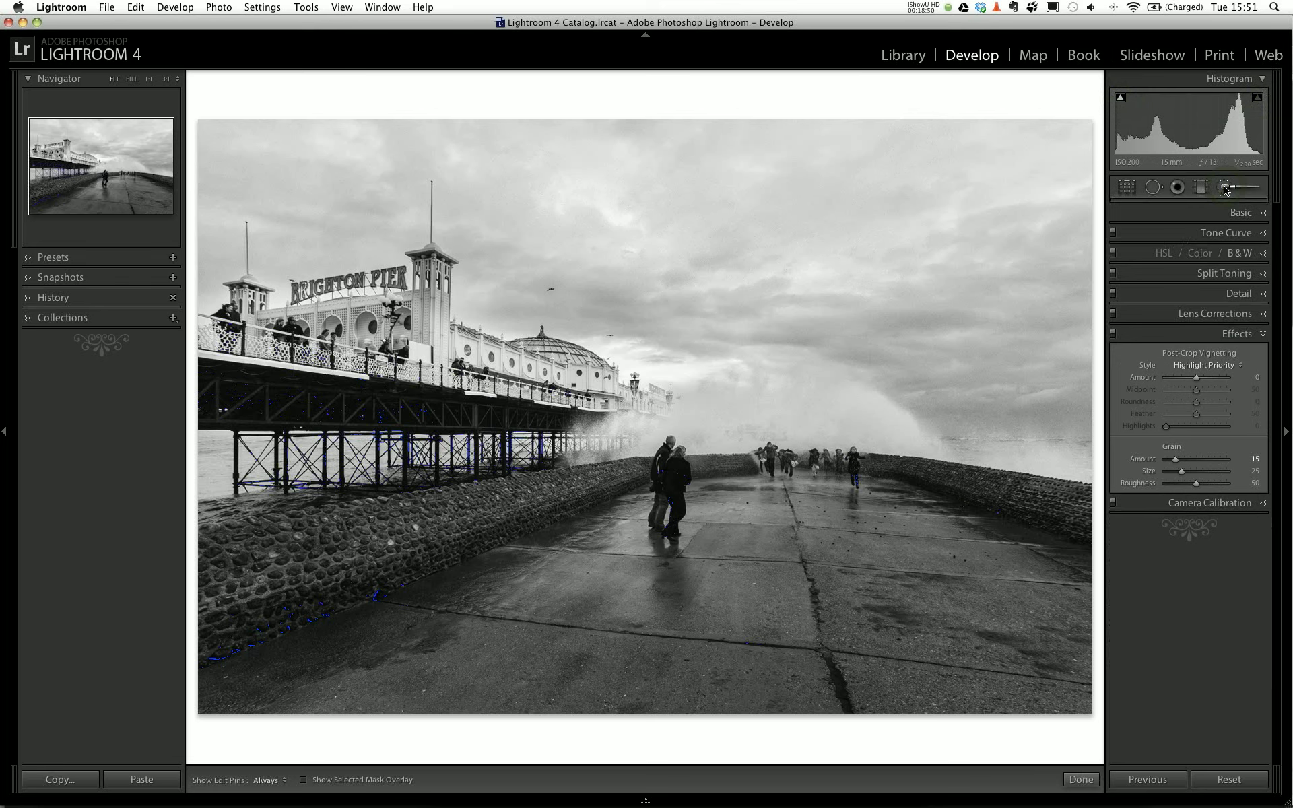
{"action": "left_click", "coordinate": [1228, 256]}
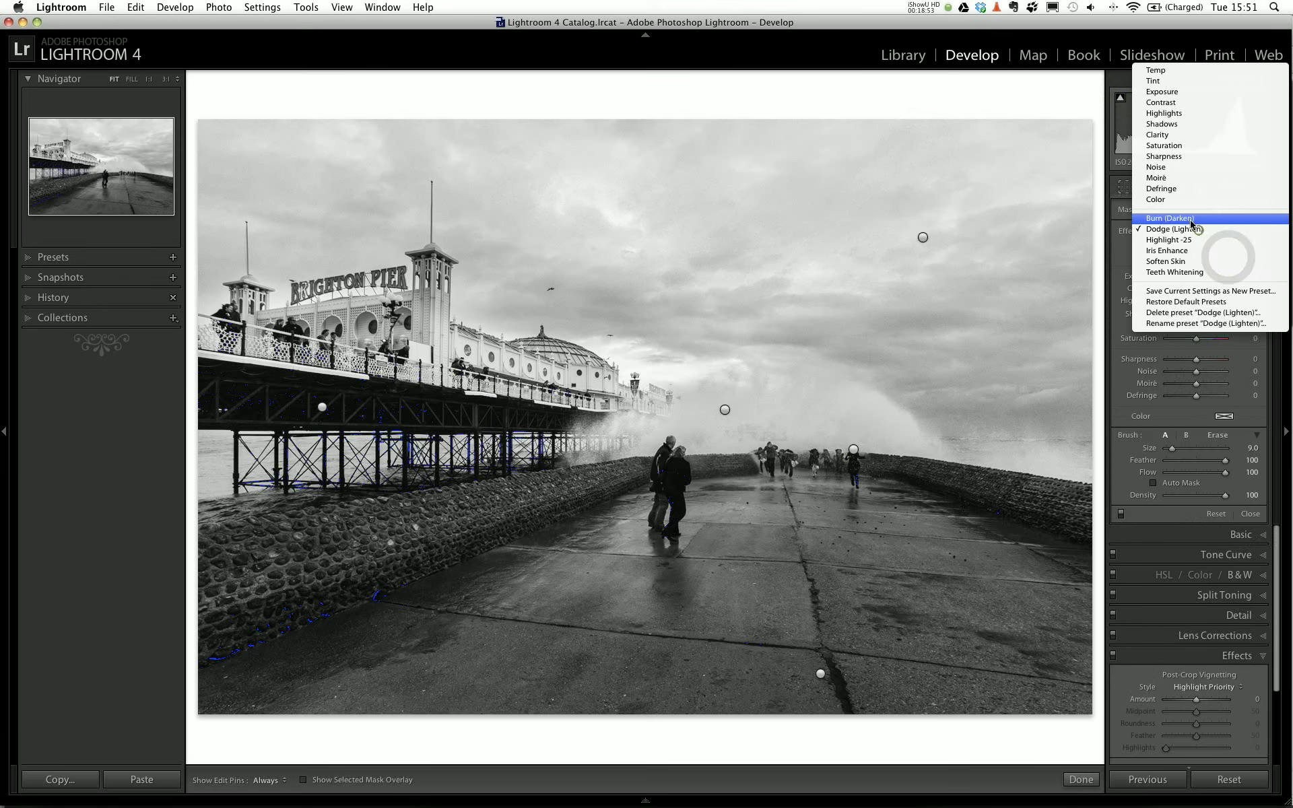
{"action": "left_click", "coordinate": [1197, 218]}
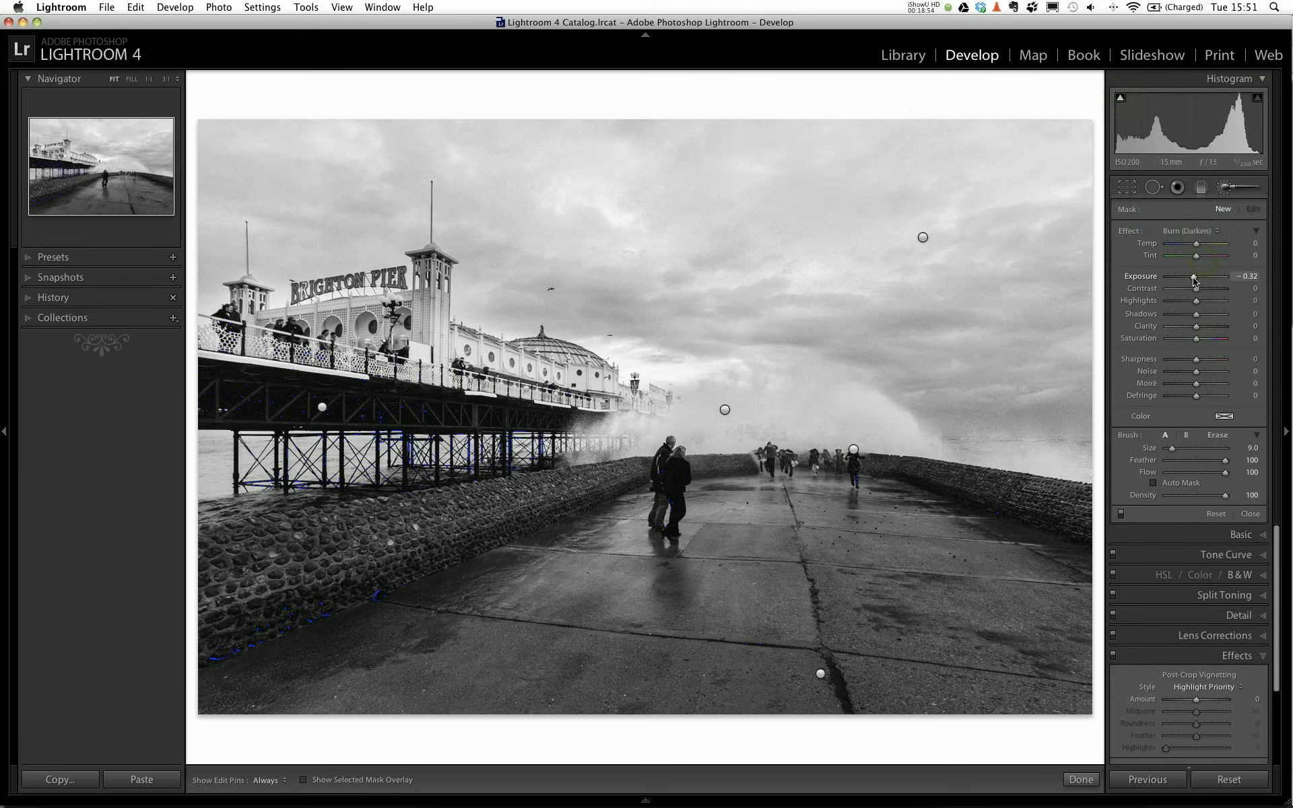
{"action": "left_click_drag", "start_coordinate": [1194, 280], "coordinate": [1191, 281]}
Paint the burn mask across the open cloudy sky above the sea and pier with a brush of size 19.
{"action": "scroll", "coordinate": [862, 205], "scroll_direction": "up", "scroll_amount": 3}
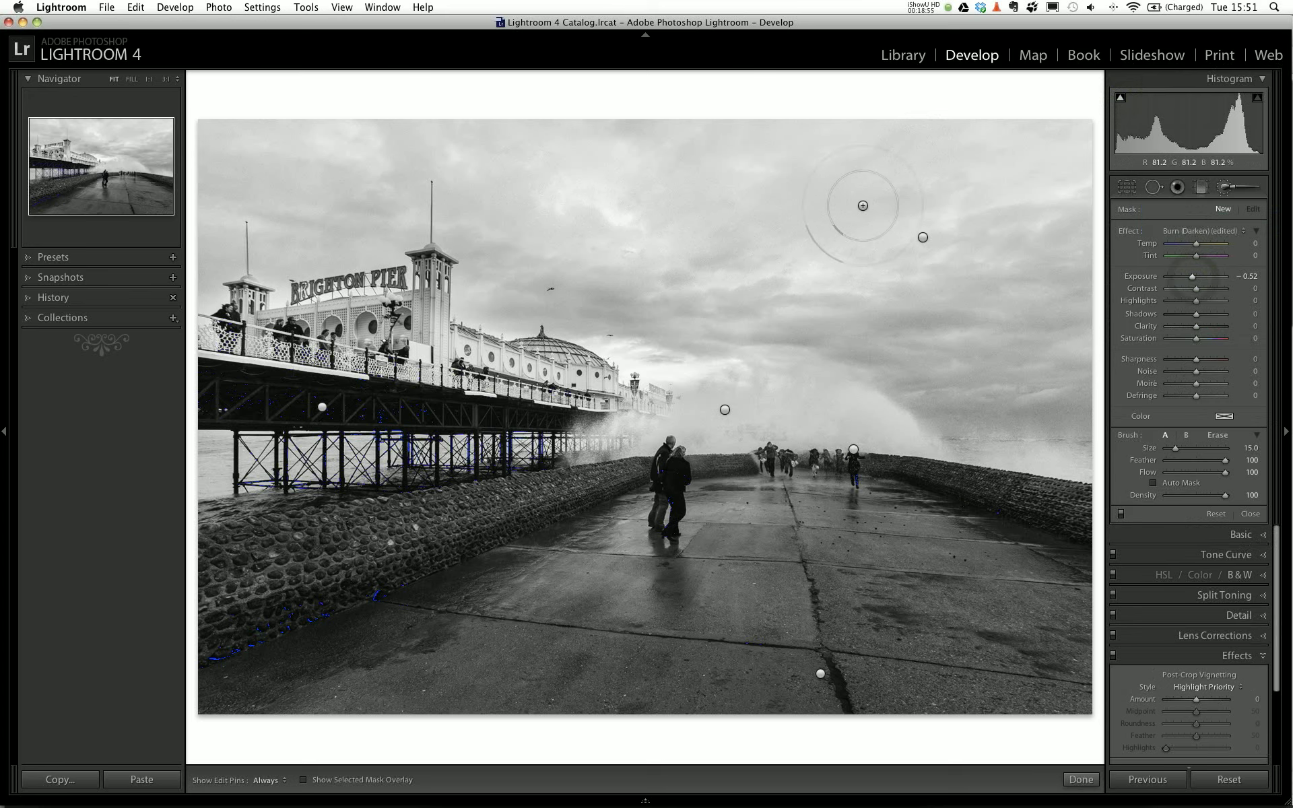
{"action": "scroll", "coordinate": [856, 212], "scroll_direction": "up", "scroll_amount": 3}
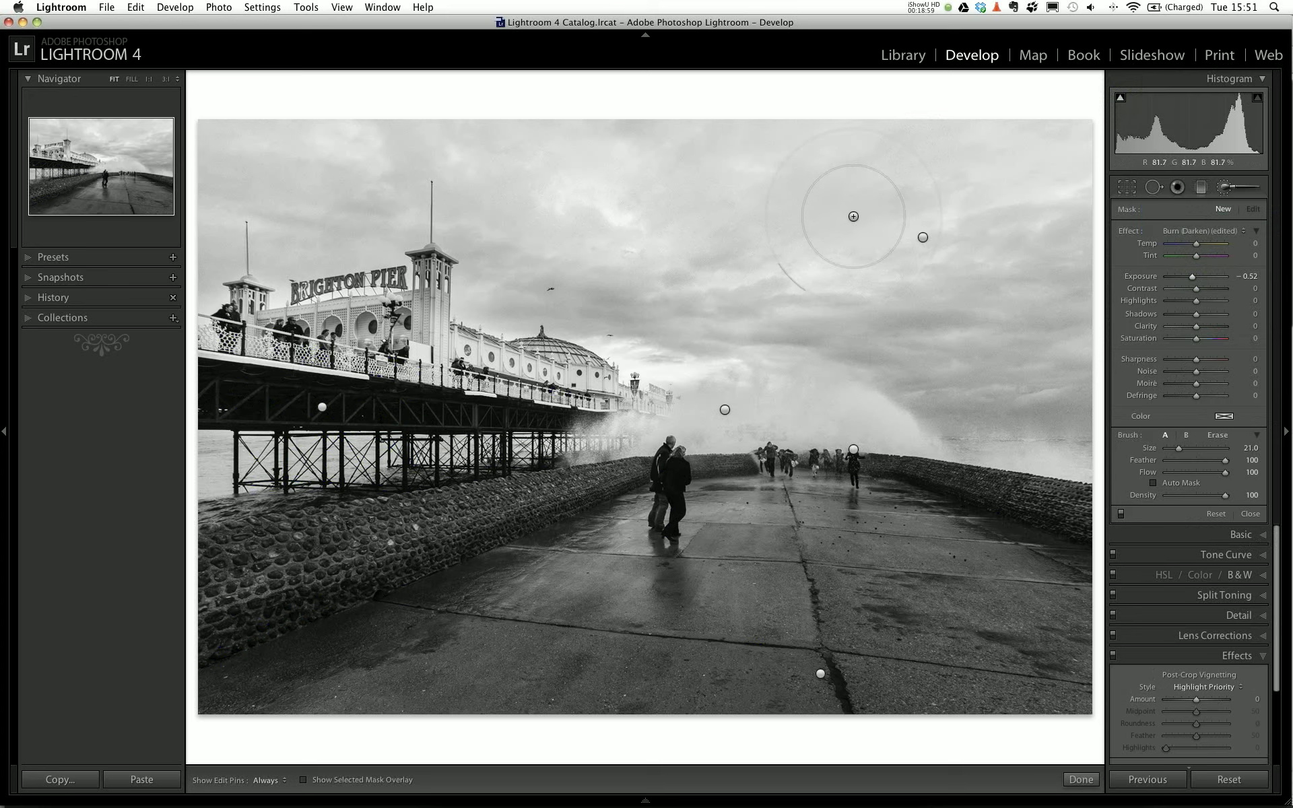
{"action": "key", "text": "h"}
{"action": "scroll", "coordinate": [957, 144], "scroll_direction": "down", "scroll_amount": 1}
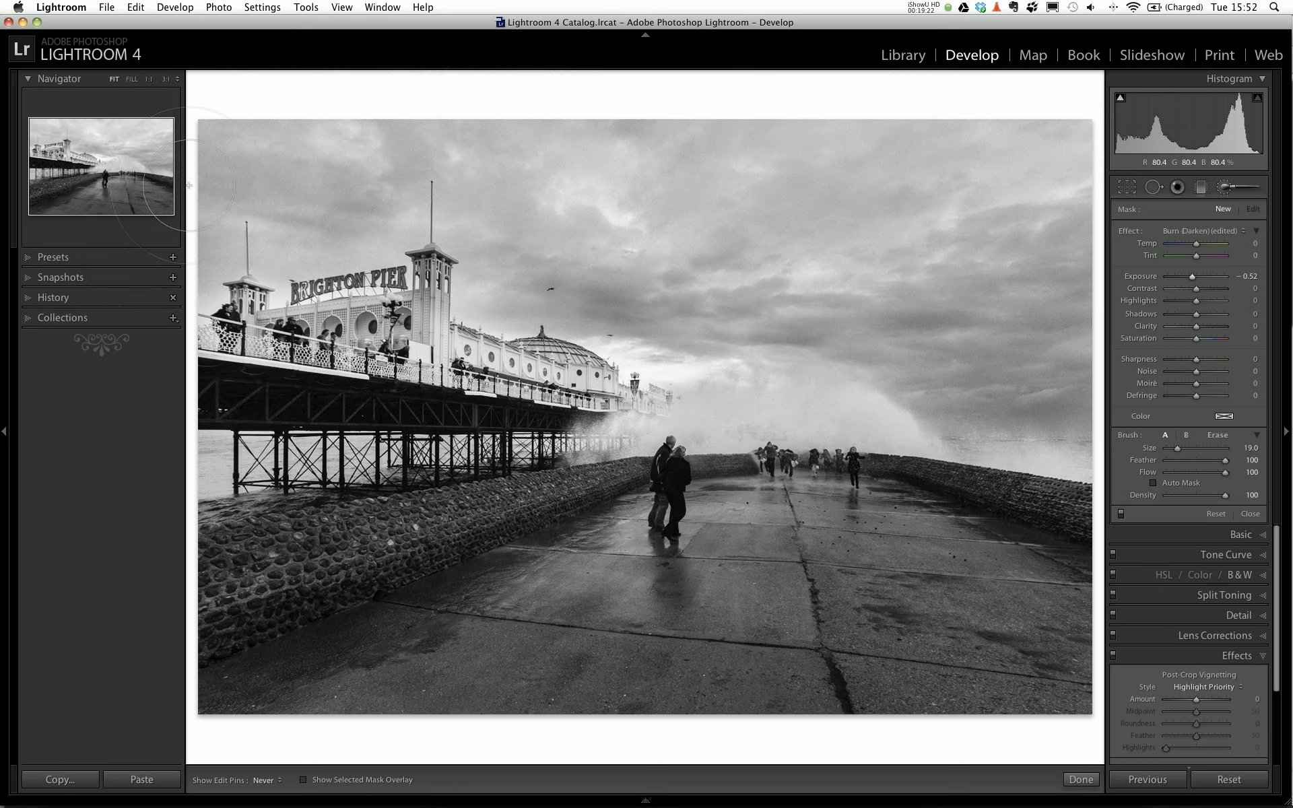
{"action": "left_click_drag", "start_coordinate": [563, 177], "coordinate": [478, 212]}
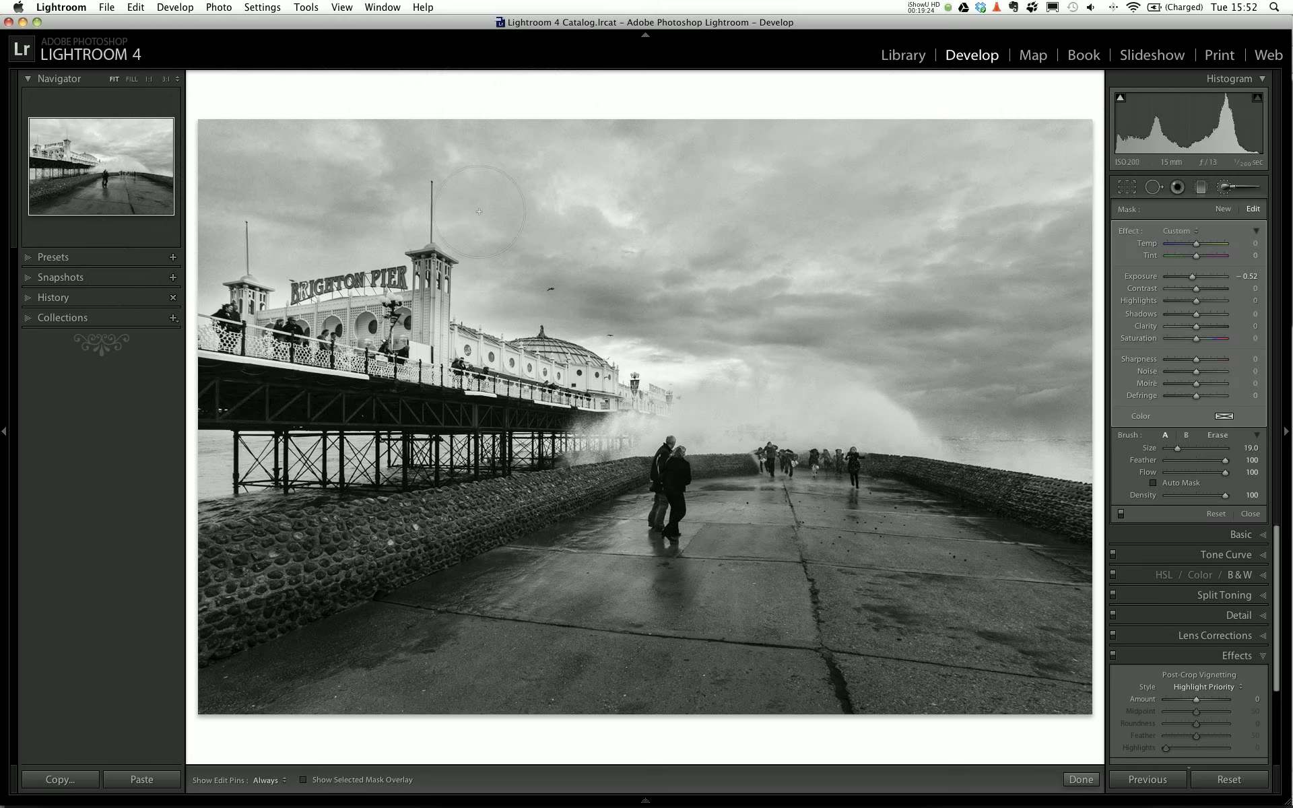
Reduce the brush to size 12, burn in the sky around the pier's towers and finish the brush adjustments.
{"action": "scroll", "coordinate": [458, 229], "scroll_direction": "down", "scroll_amount": 3}
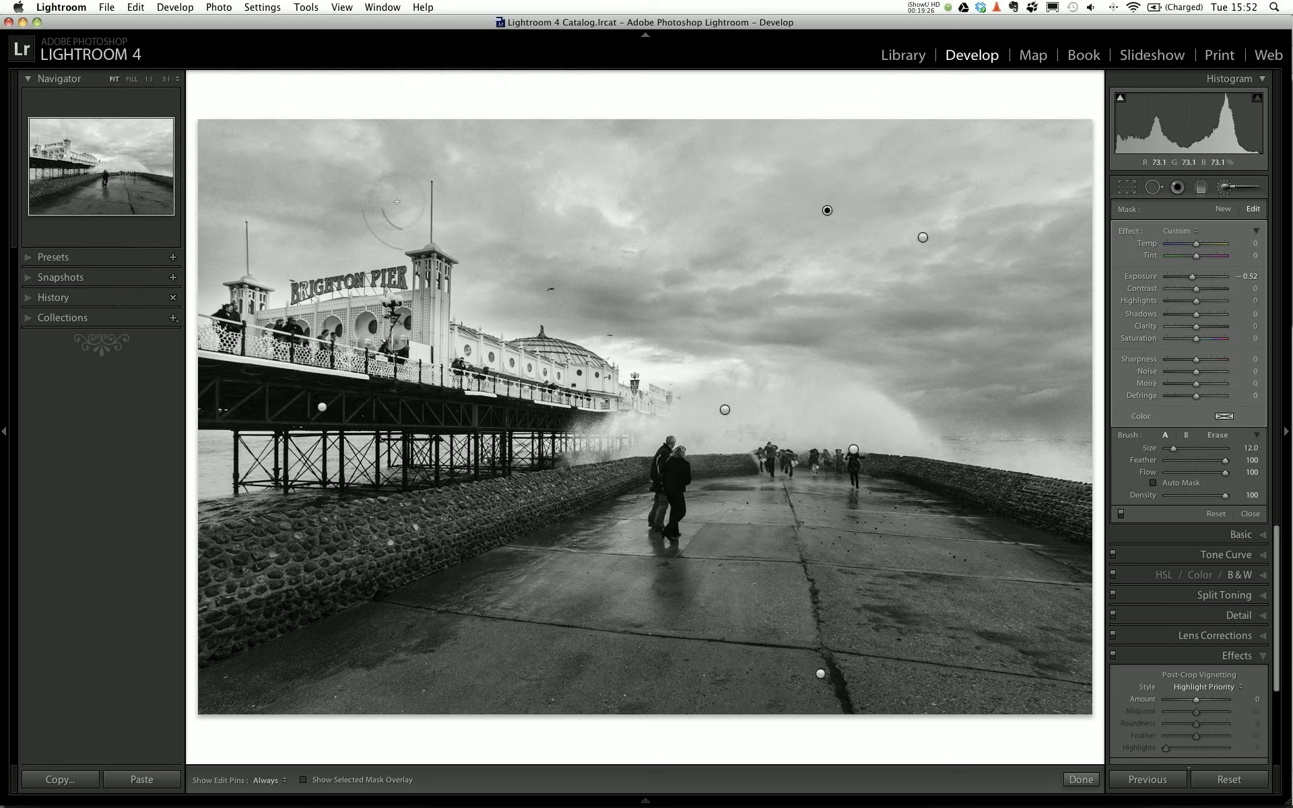
{"action": "key", "text": "h"}
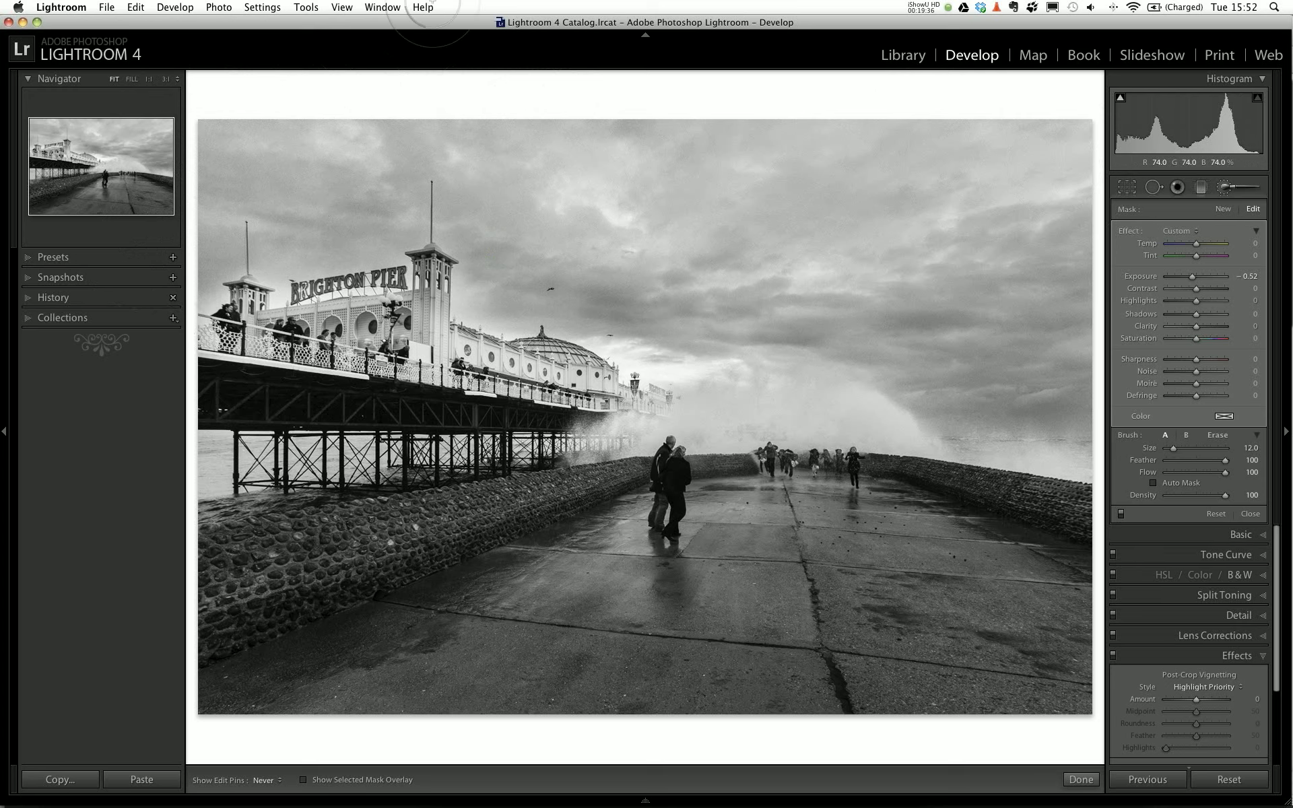
{"action": "key", "text": "h"}
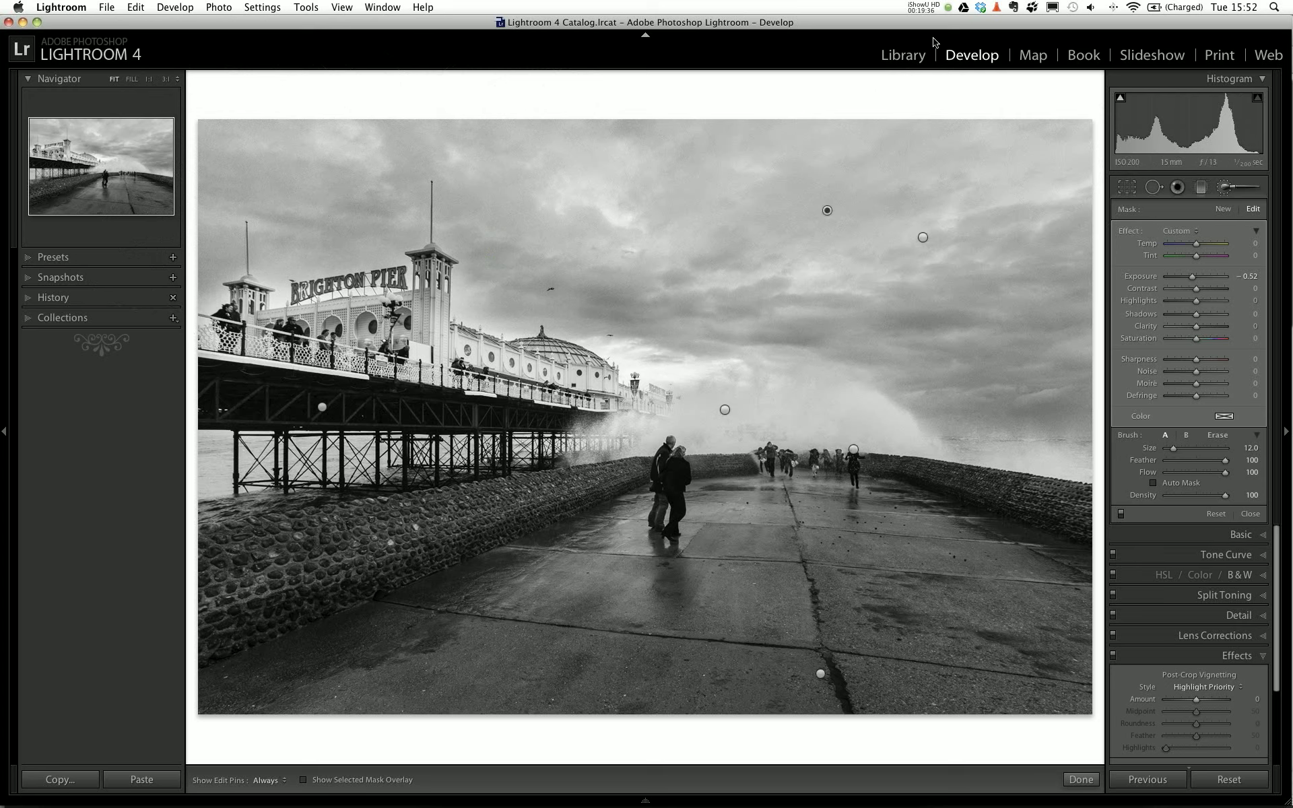
{"action": "left_click", "coordinate": [1224, 187]}
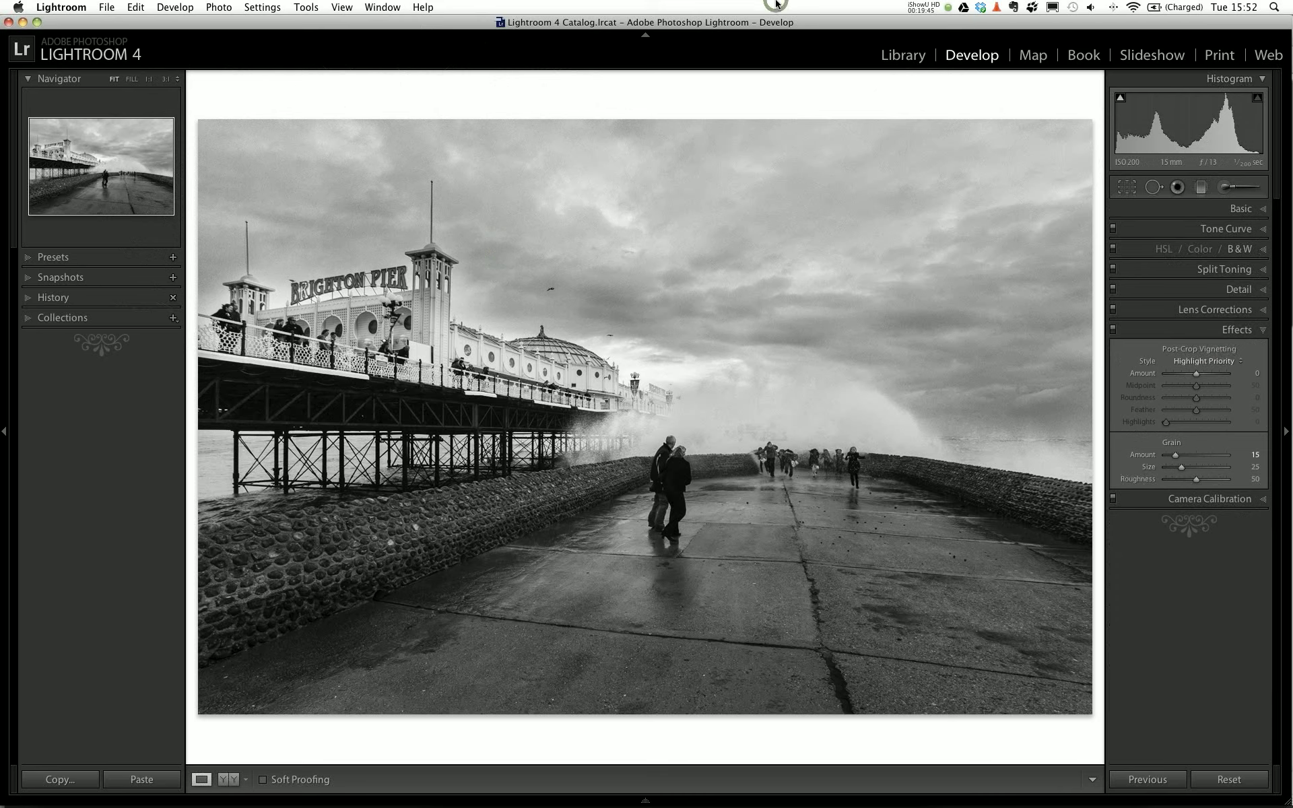
Preview the photo with the interface hidden, compare the two sky burn masks' coverage and set the sky-only mask's exposure to -0.30.
{"action": "key", "text": "l"}
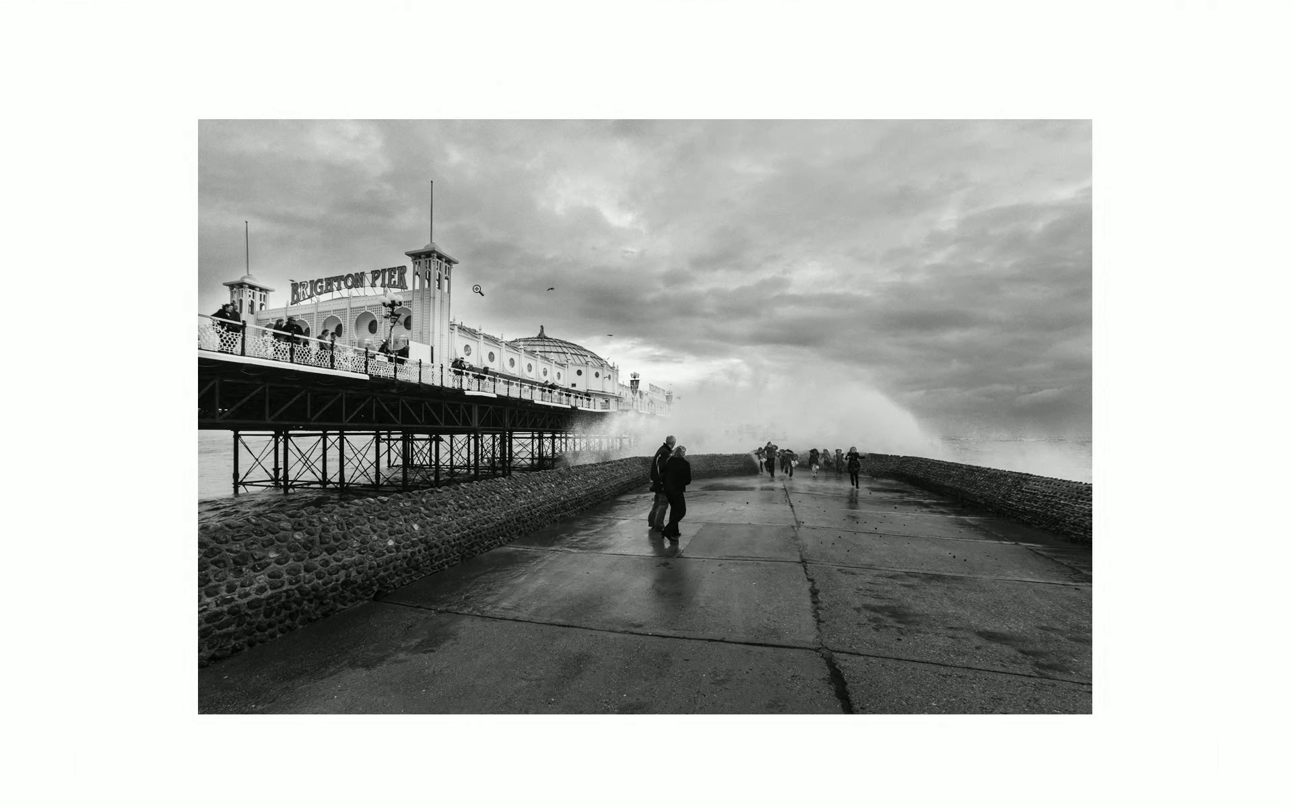
{"action": "key", "text": "Escape"}
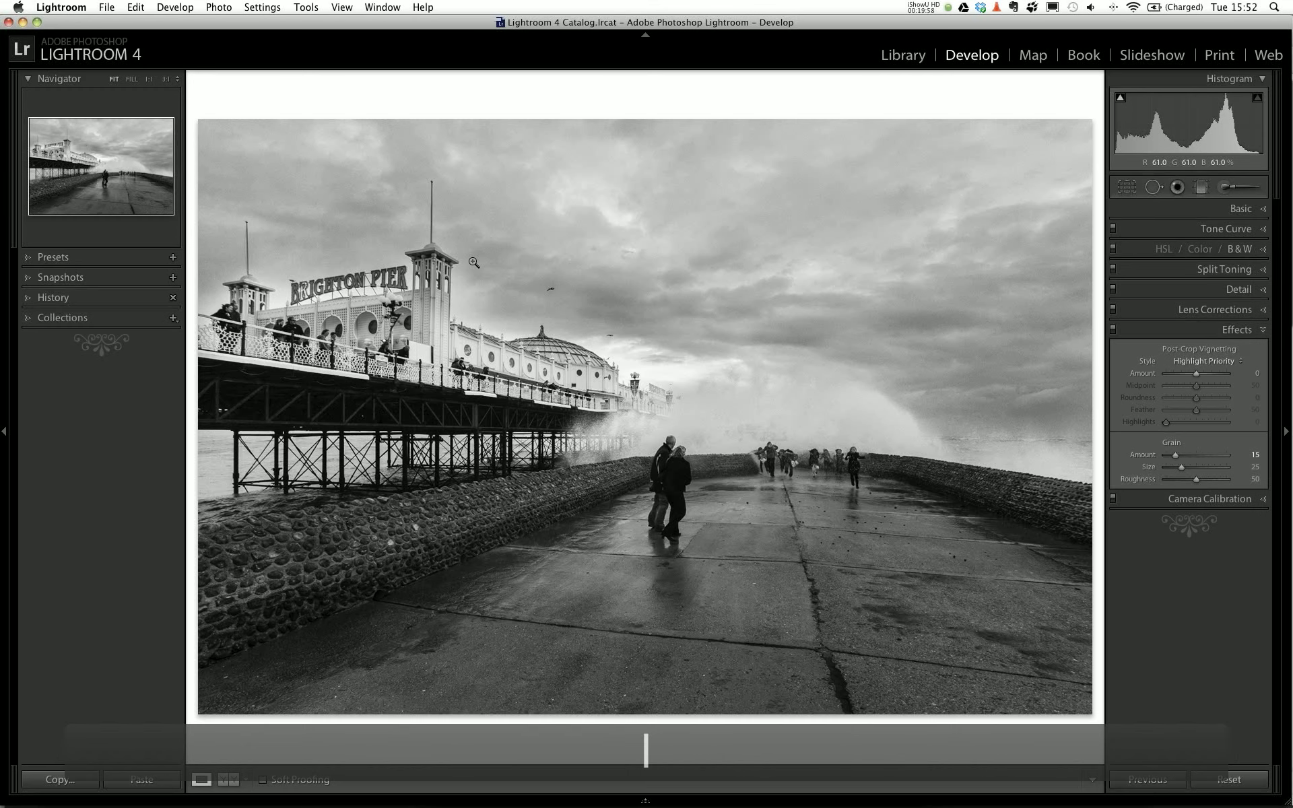
{"action": "left_click", "coordinate": [1224, 188]}
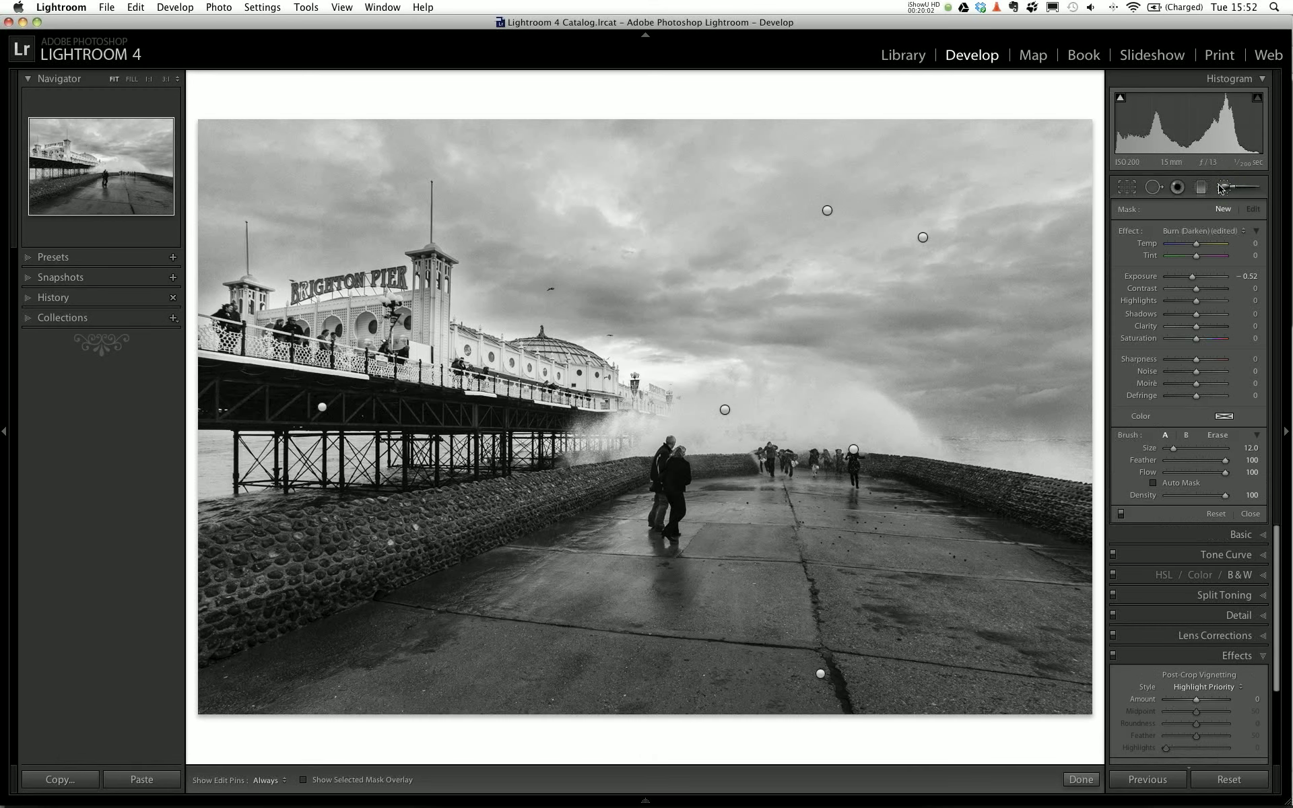
{"action": "left_click", "coordinate": [922, 237]}
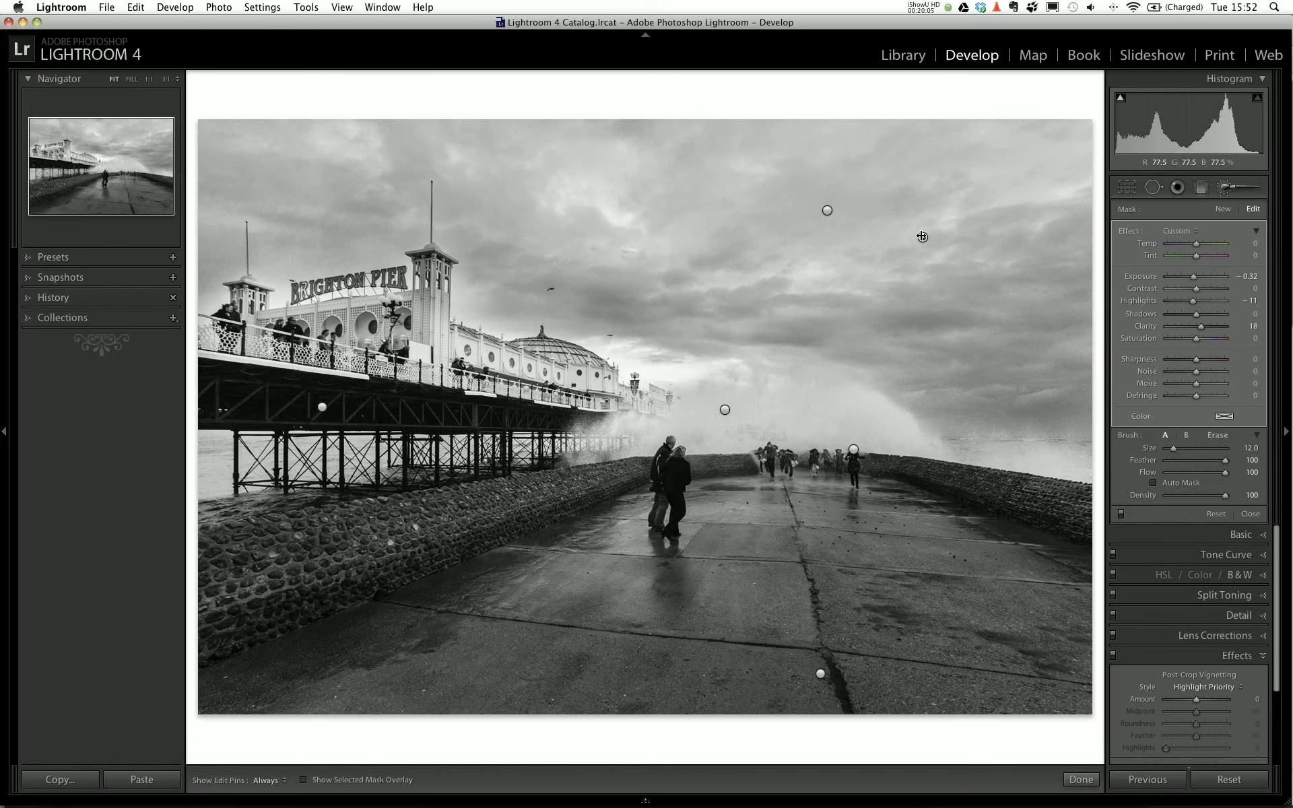
{"action": "mouse_move", "coordinate": [922, 237]}
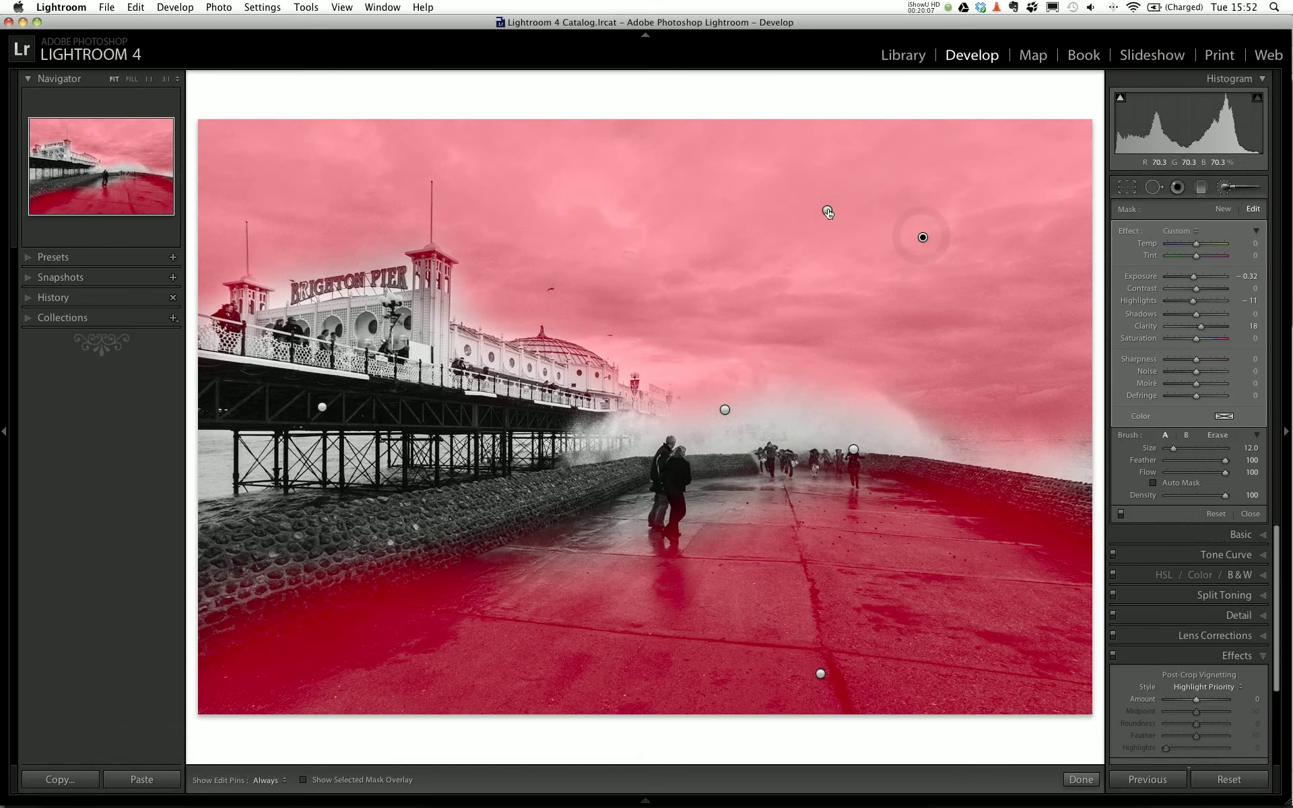
{"action": "left_click", "coordinate": [827, 211]}
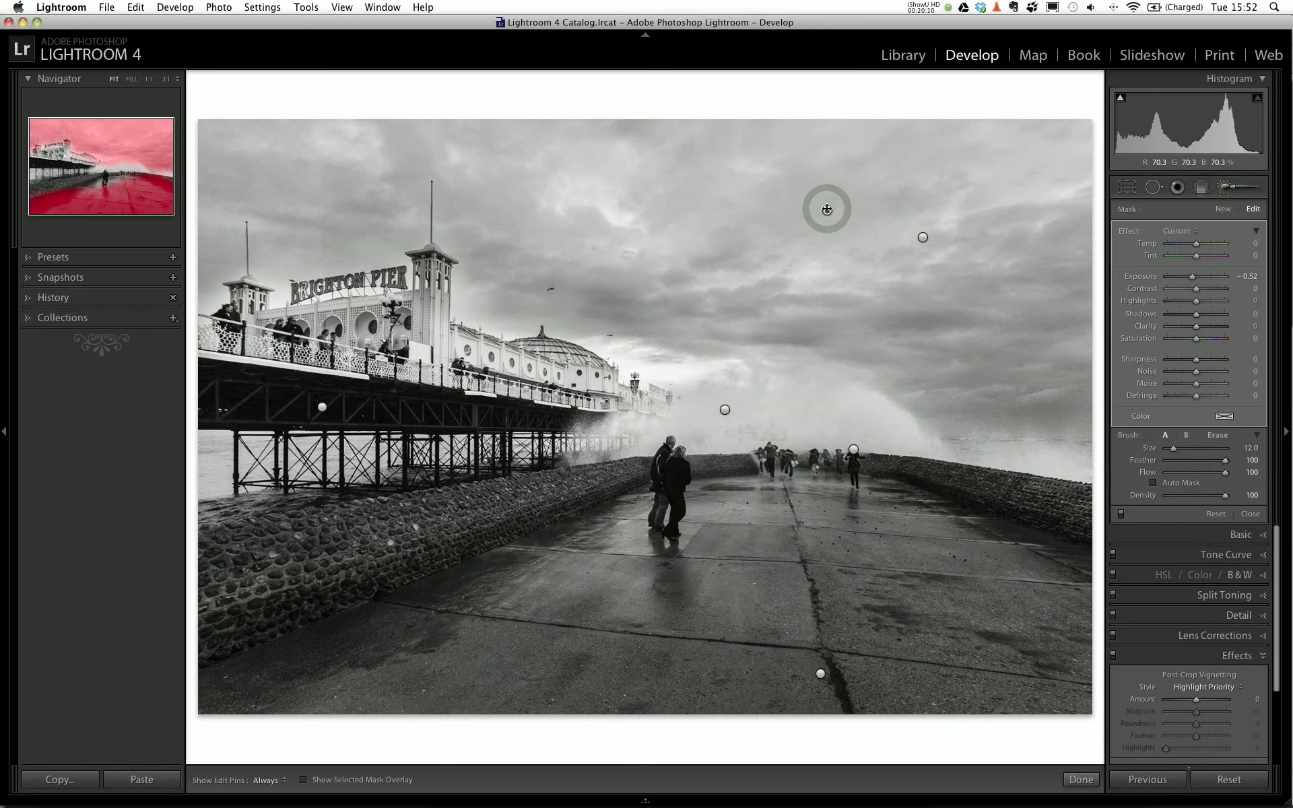
{"action": "mouse_move", "coordinate": [827, 210]}
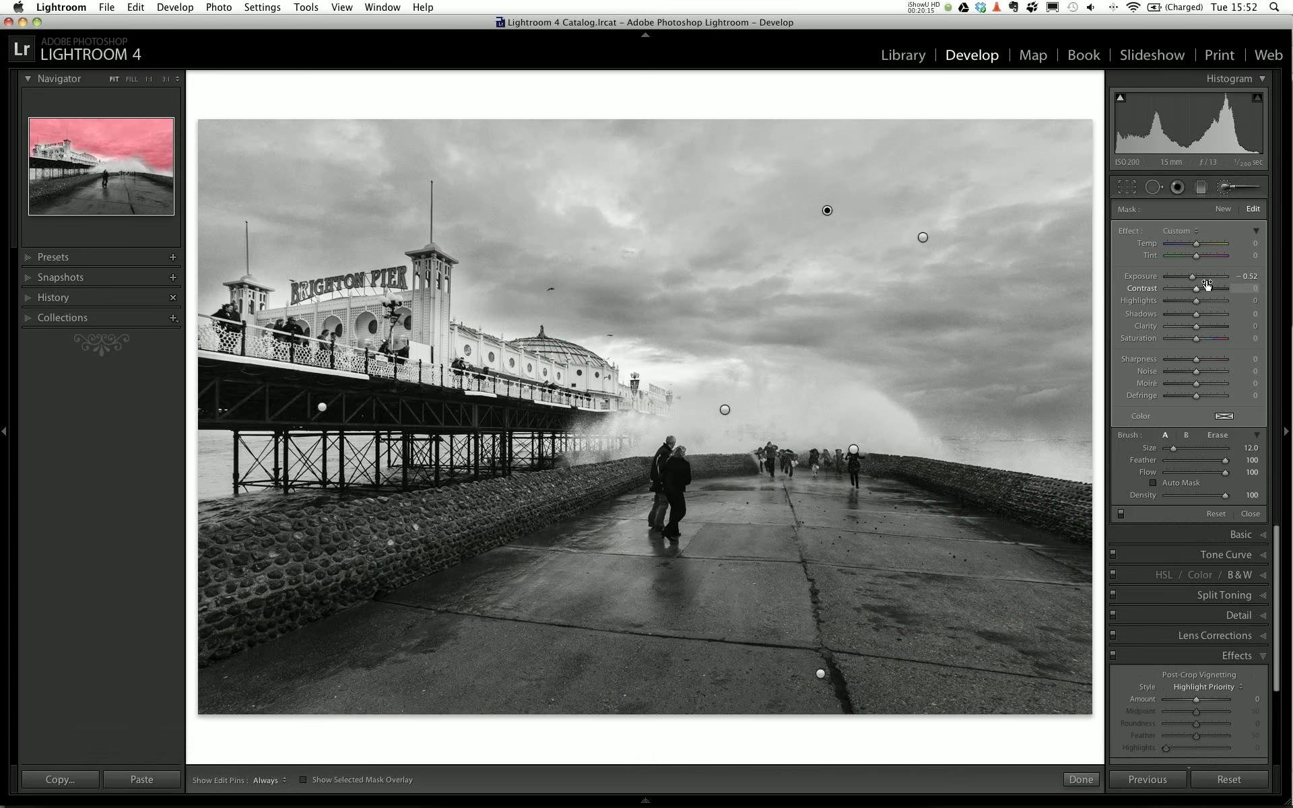
{"action": "left_click", "coordinate": [1246, 276]}
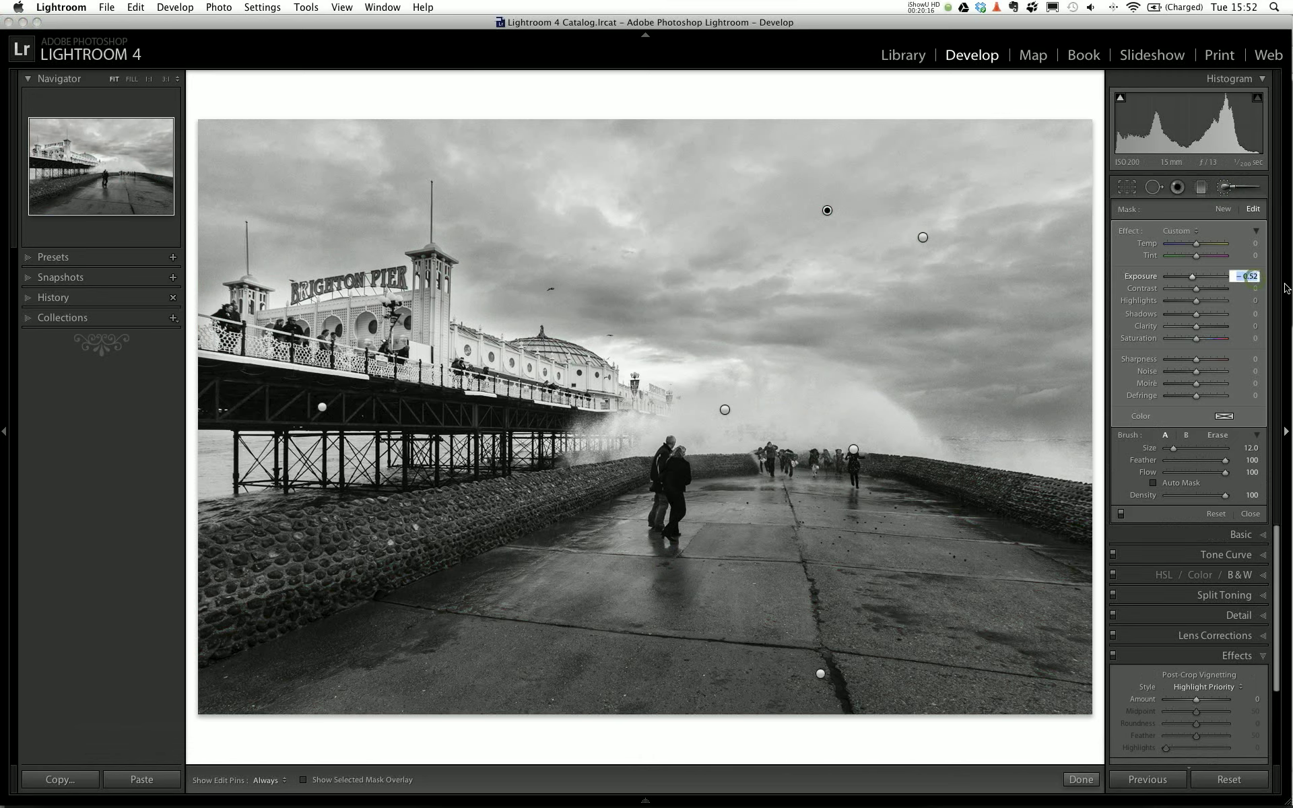
{"action": "type", "text": "-0."}
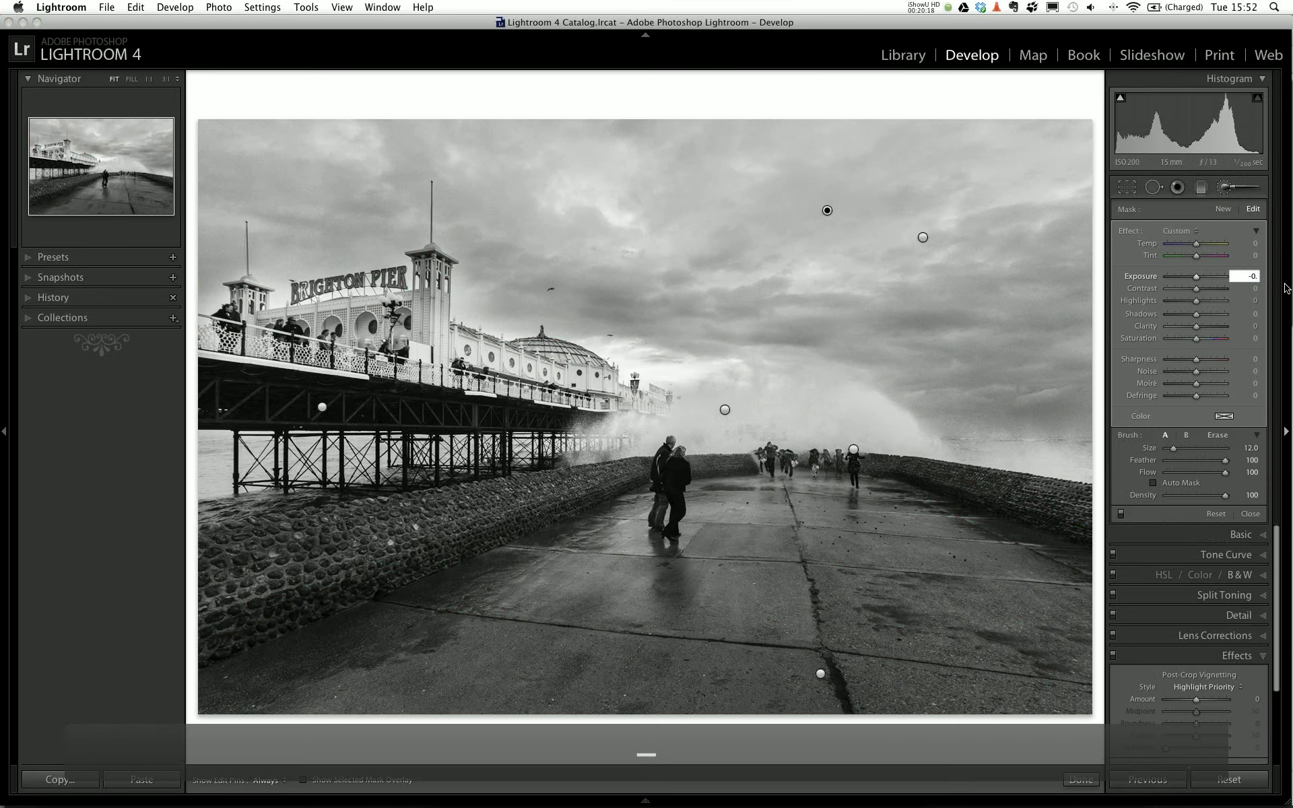
{"action": "type", "text": "3"}
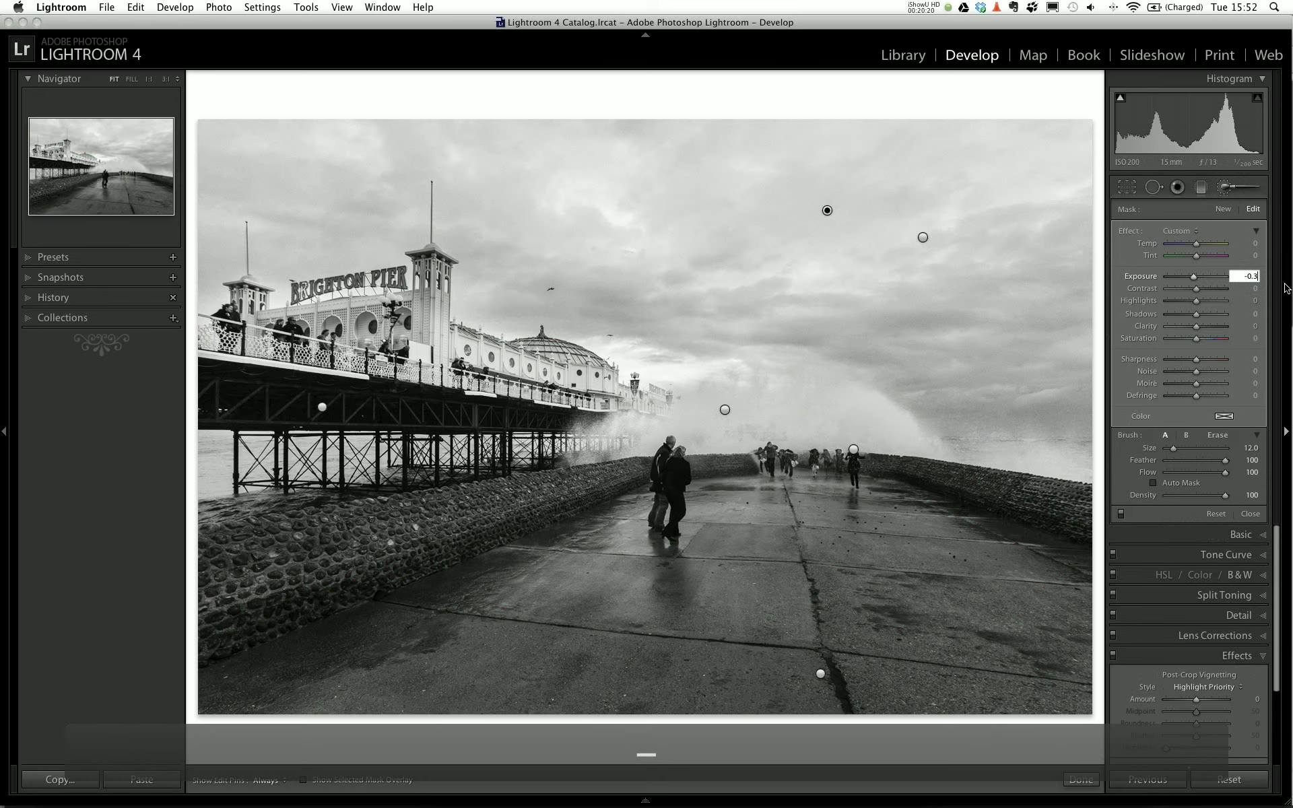
{"action": "key", "text": "Return"}
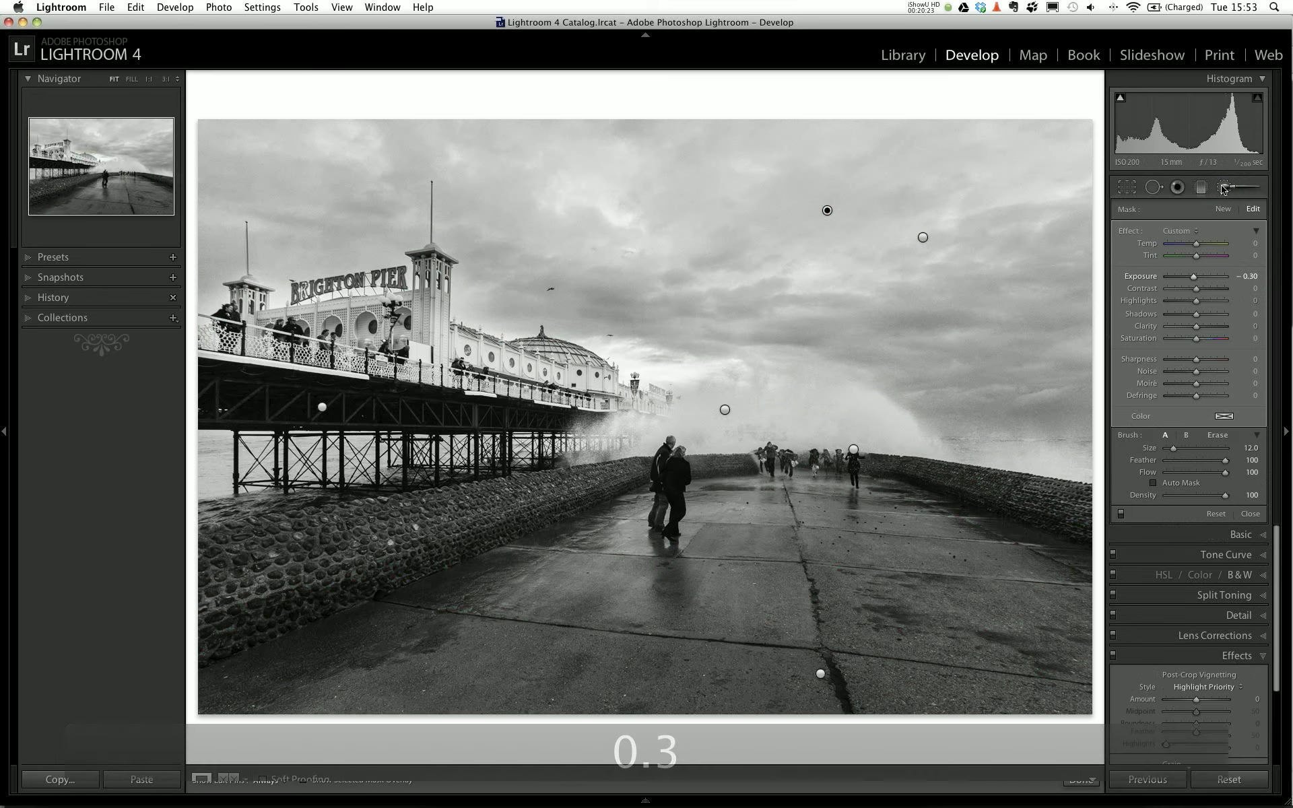
{"action": "left_click", "coordinate": [1221, 188]}
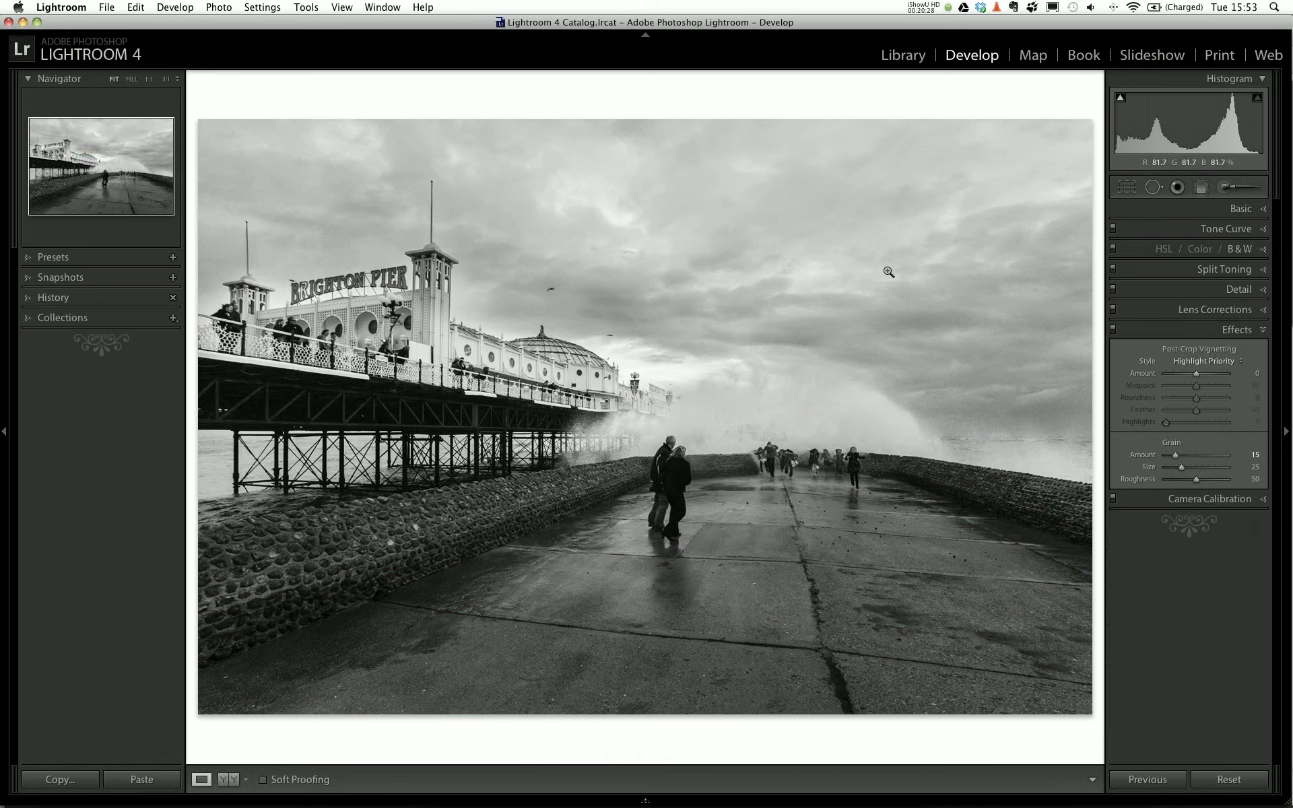
Paint a new Dodge (Lighten) mask with exposure 0.23 along the stone wall between the pier and the walkway, using brush size 7.
{"action": "left_click", "coordinate": [1224, 188]}
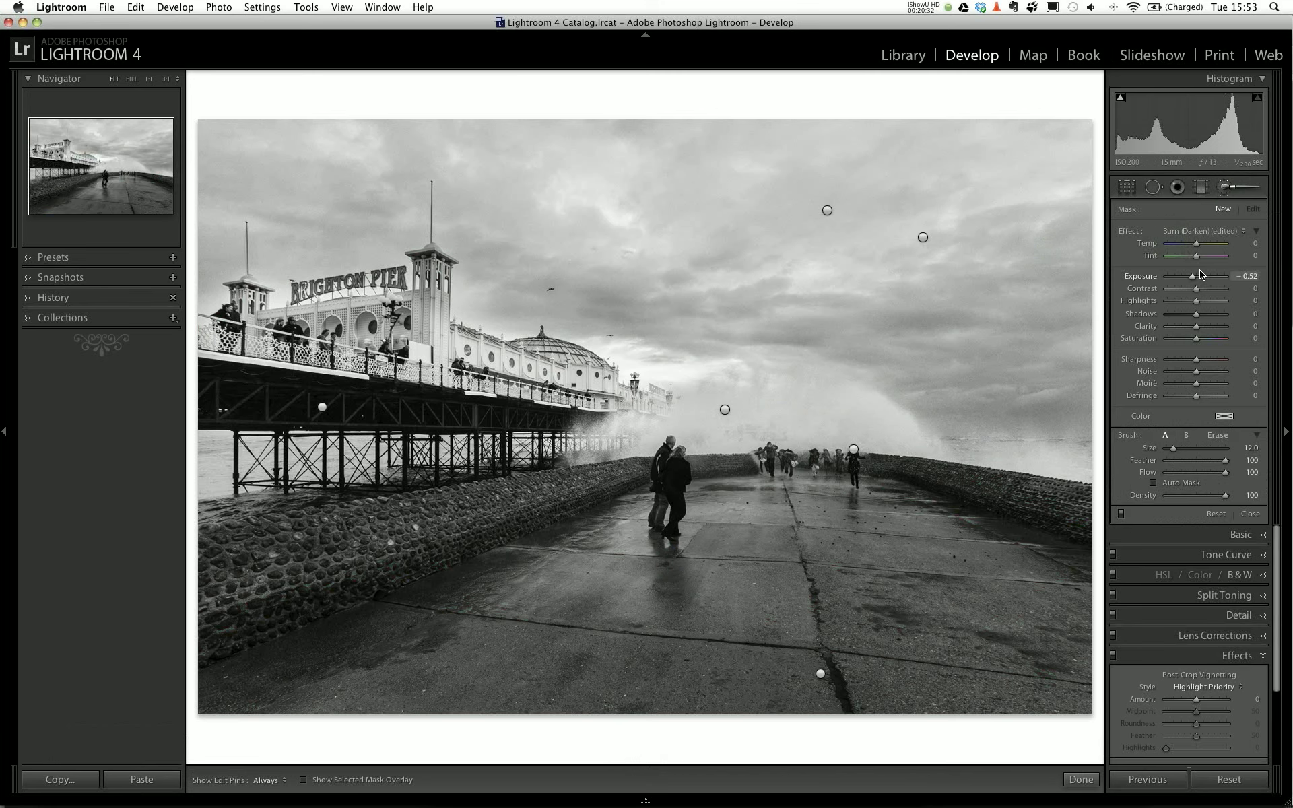
{"action": "left_click", "coordinate": [1202, 231]}
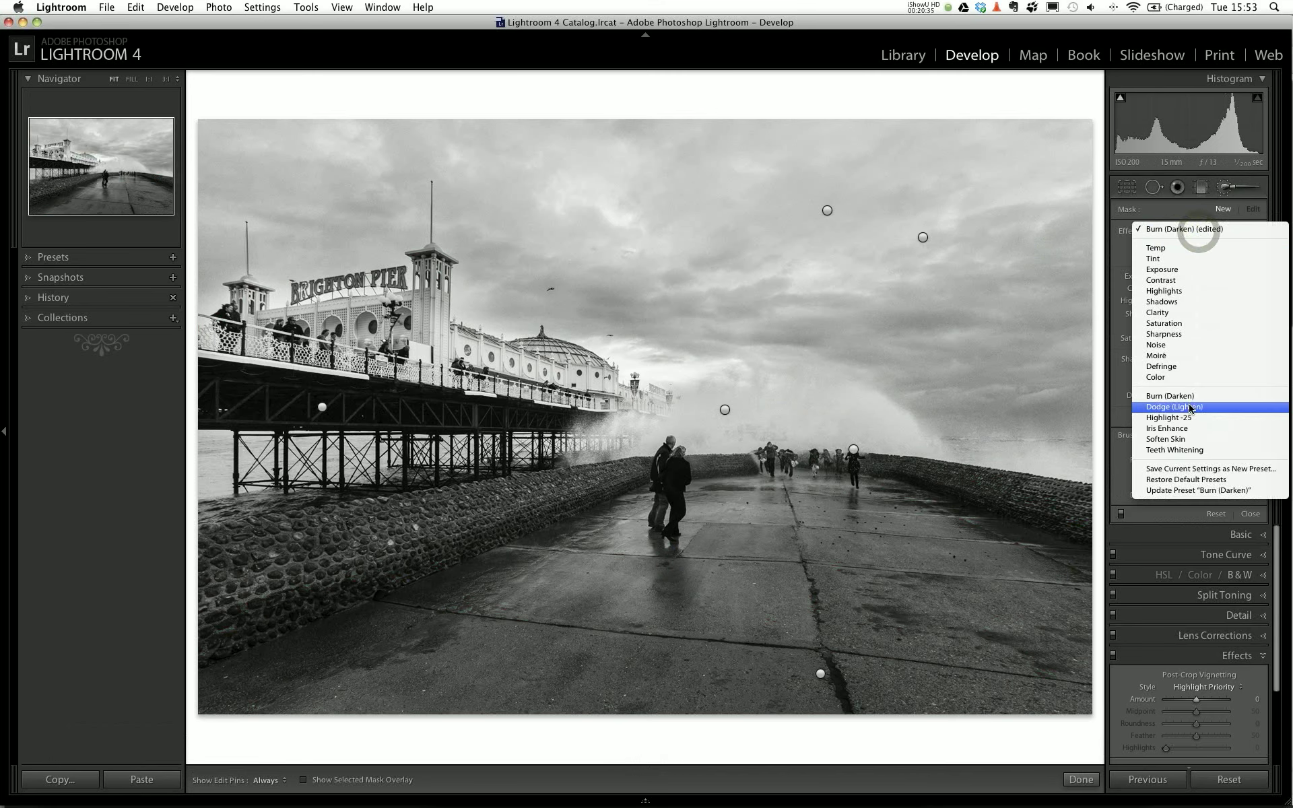
{"action": "left_click", "coordinate": [1190, 407]}
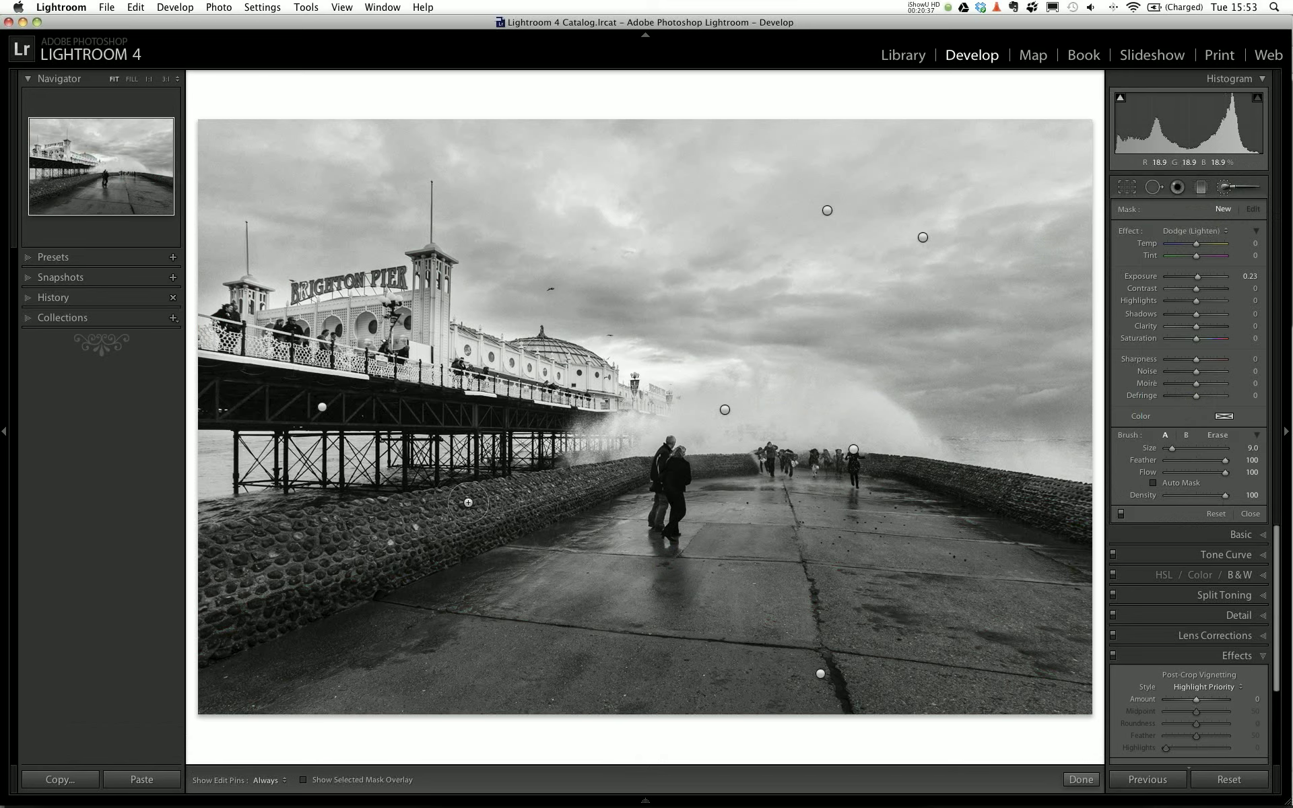
{"action": "scroll", "coordinate": [573, 484], "scroll_direction": "down", "scroll_amount": 2}
{"action": "key", "text": "h"}
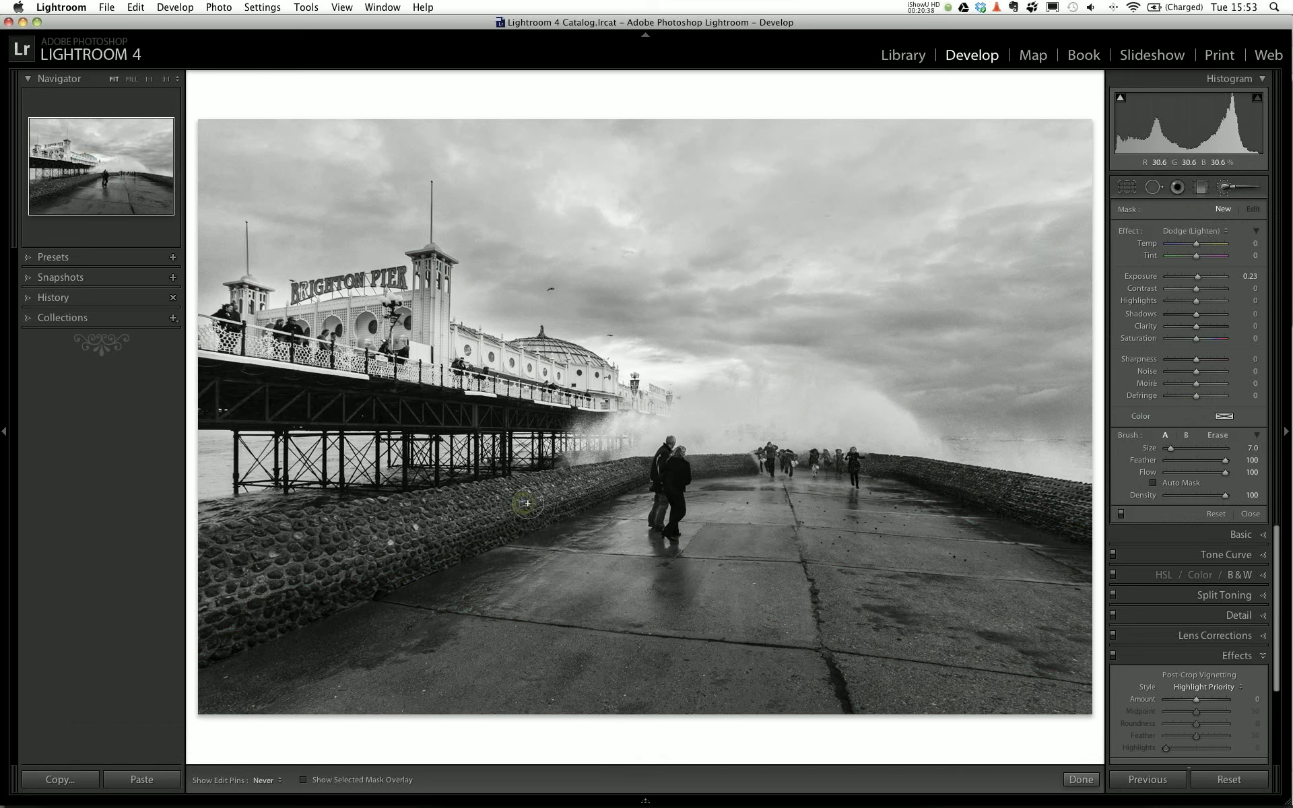
{"action": "mouse_move", "coordinate": [527, 503]}
{"action": "left_mouse_down"}
{"action": "mouse_move", "coordinate": [618, 476]}
{"action": "mouse_move", "coordinate": [326, 546]}
{"action": "mouse_move", "coordinate": [284, 547]}
{"action": "mouse_move", "coordinate": [418, 514]}
{"action": "mouse_move", "coordinate": [200, 552]}
{"action": "mouse_move", "coordinate": [327, 529]}
{"action": "mouse_move", "coordinate": [204, 583]}
{"action": "mouse_move", "coordinate": [365, 559]}
{"action": "mouse_move", "coordinate": [290, 575]}
{"action": "mouse_move", "coordinate": [186, 649]}
{"action": "mouse_move", "coordinate": [267, 615]}
{"action": "mouse_move", "coordinate": [234, 612]}
{"action": "mouse_move", "coordinate": [442, 529]}
{"action": "mouse_move", "coordinate": [395, 548]}
{"action": "mouse_move", "coordinate": [498, 519]}
{"action": "mouse_move", "coordinate": [390, 560]}
{"action": "mouse_move", "coordinate": [601, 490]}
{"action": "mouse_move", "coordinate": [572, 483]}
{"action": "left_mouse_up"}
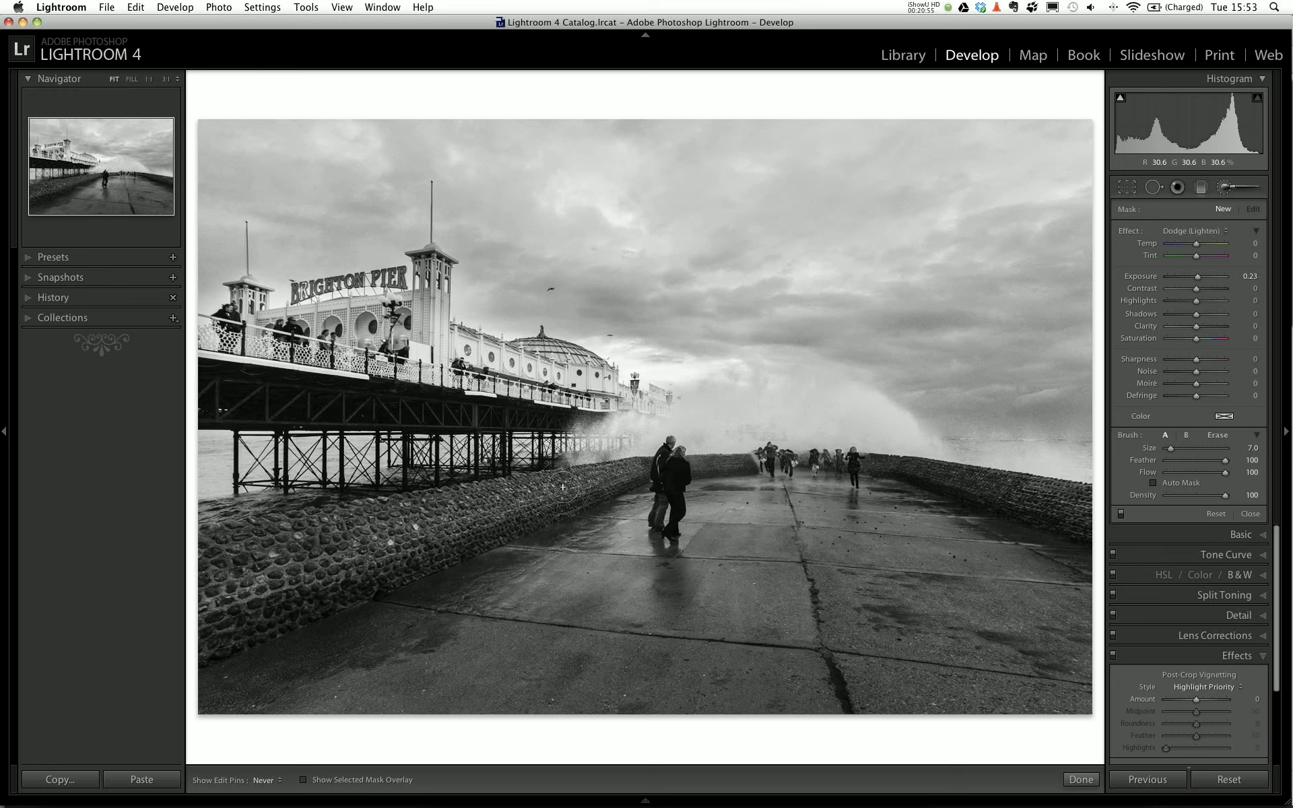
{"action": "key", "text": "h"}
{"action": "key", "text": "h"}
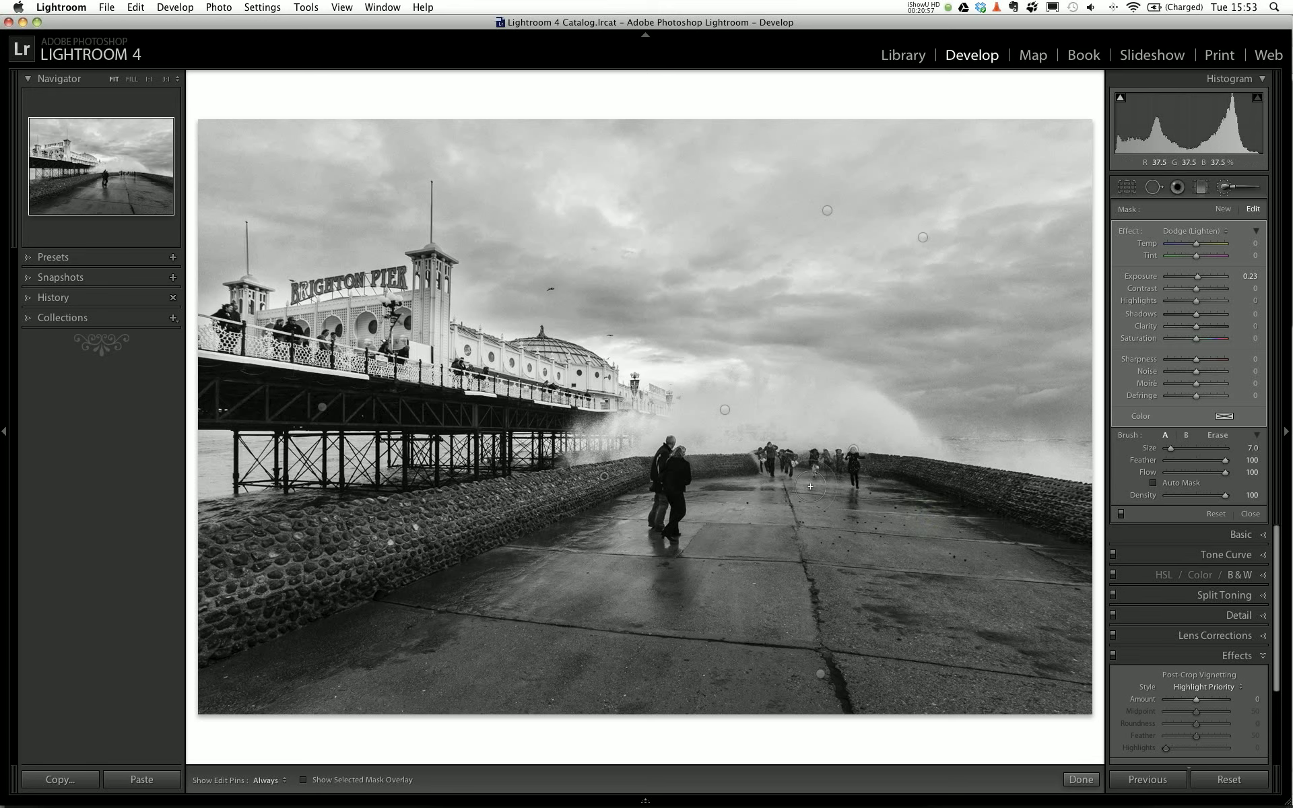
Enlarge the dodge brush to size 13 and finish the brush adjustments.
{"action": "scroll", "coordinate": [889, 495], "scroll_direction": "up", "scroll_amount": 3}
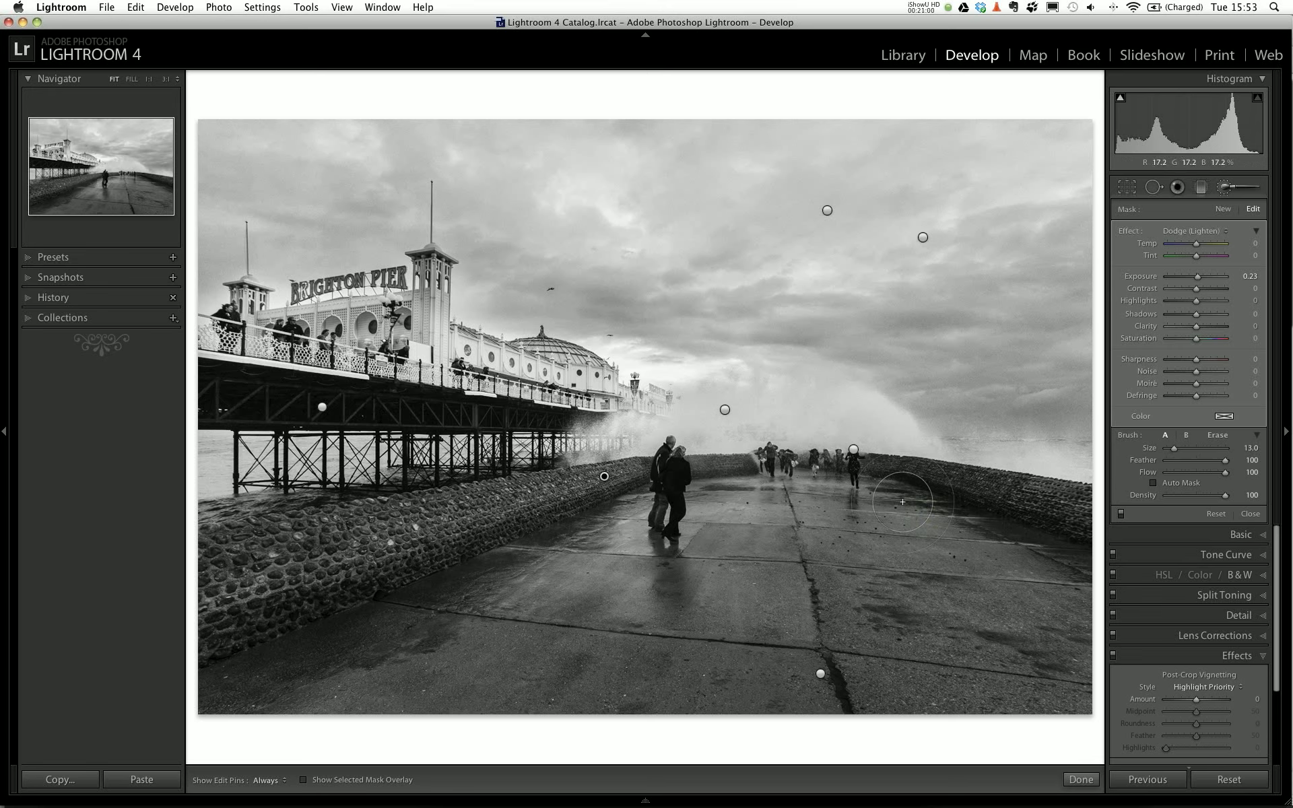
{"action": "key", "text": "h"}
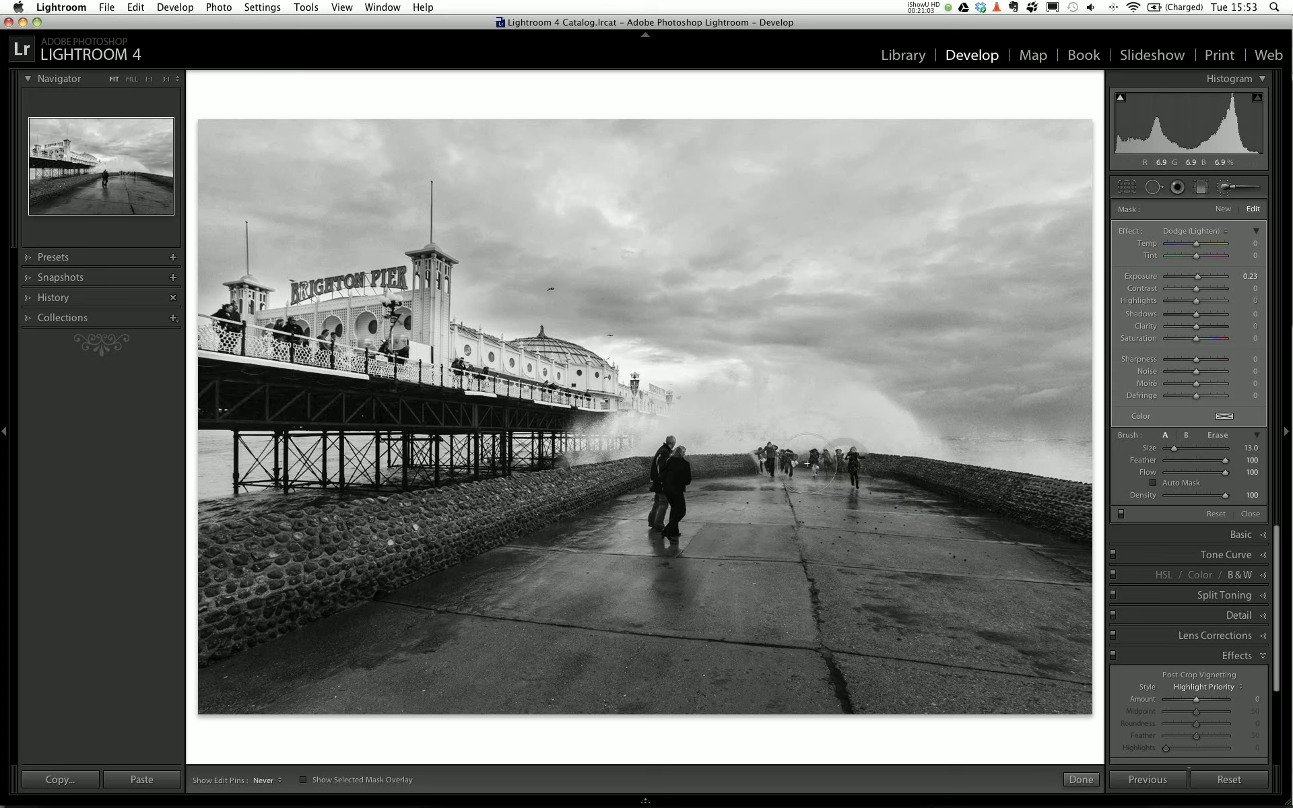
{"action": "key", "text": "h"}
{"action": "left_click", "coordinate": [1225, 190]}
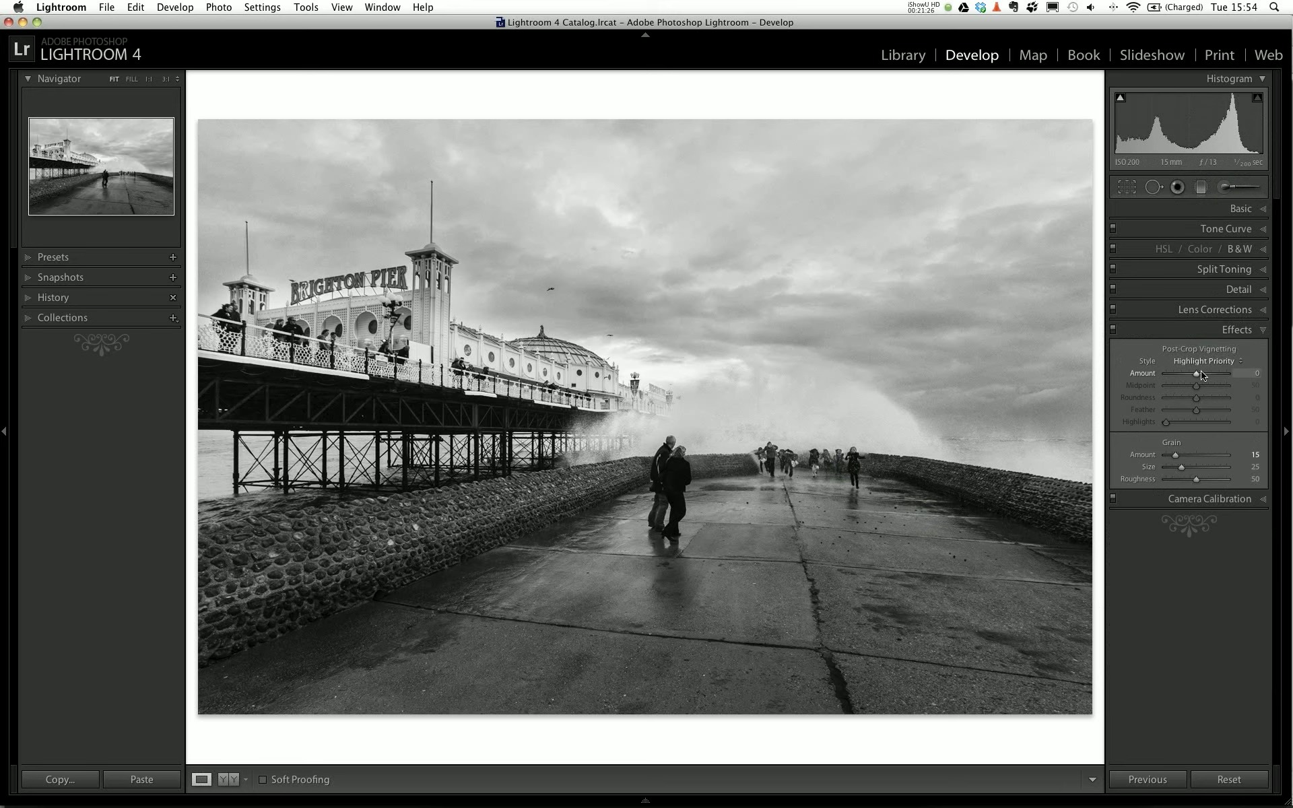
Darken the photo's edges with a post-crop vignette of amount -20 and feather 86.
{"action": "left_click_drag", "start_coordinate": [1190, 375], "coordinate": [1185, 375]}
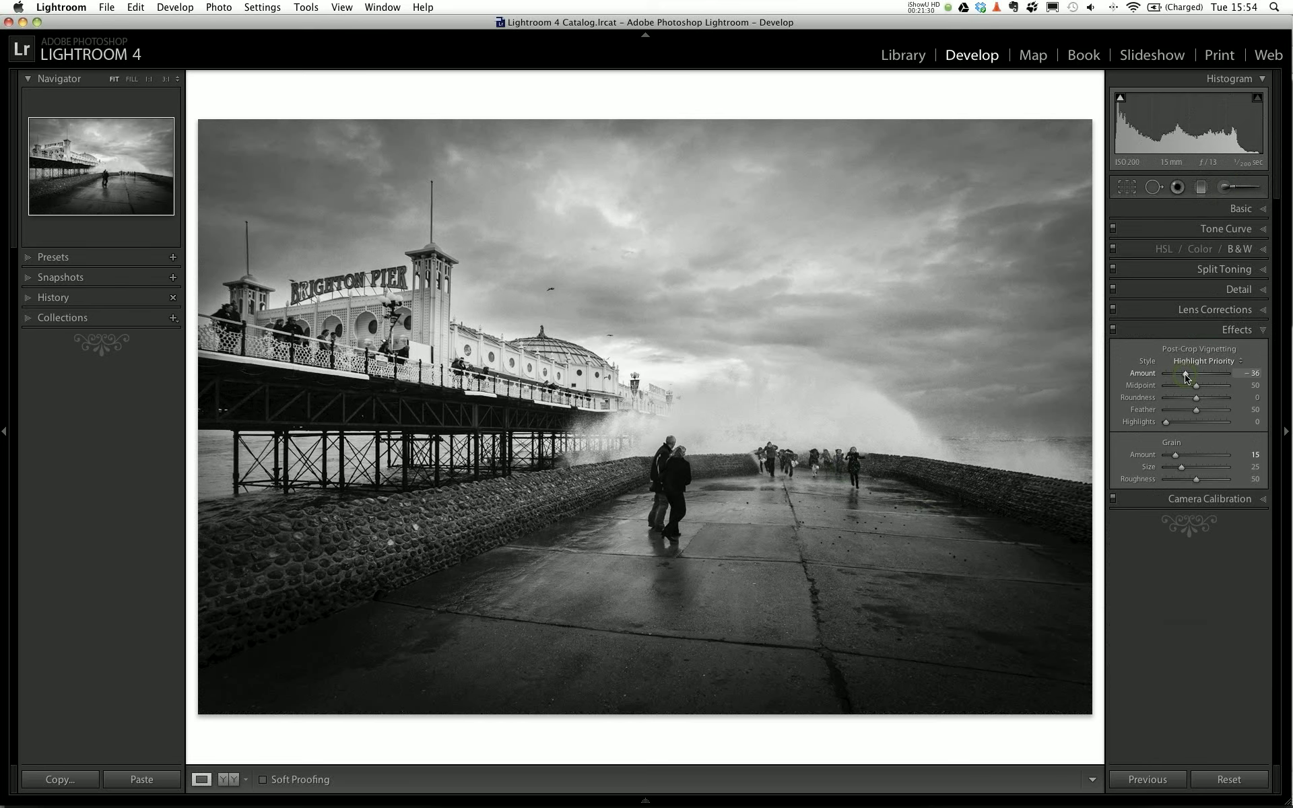
{"action": "left_click_drag", "start_coordinate": [1186, 378], "coordinate": [1188, 378]}
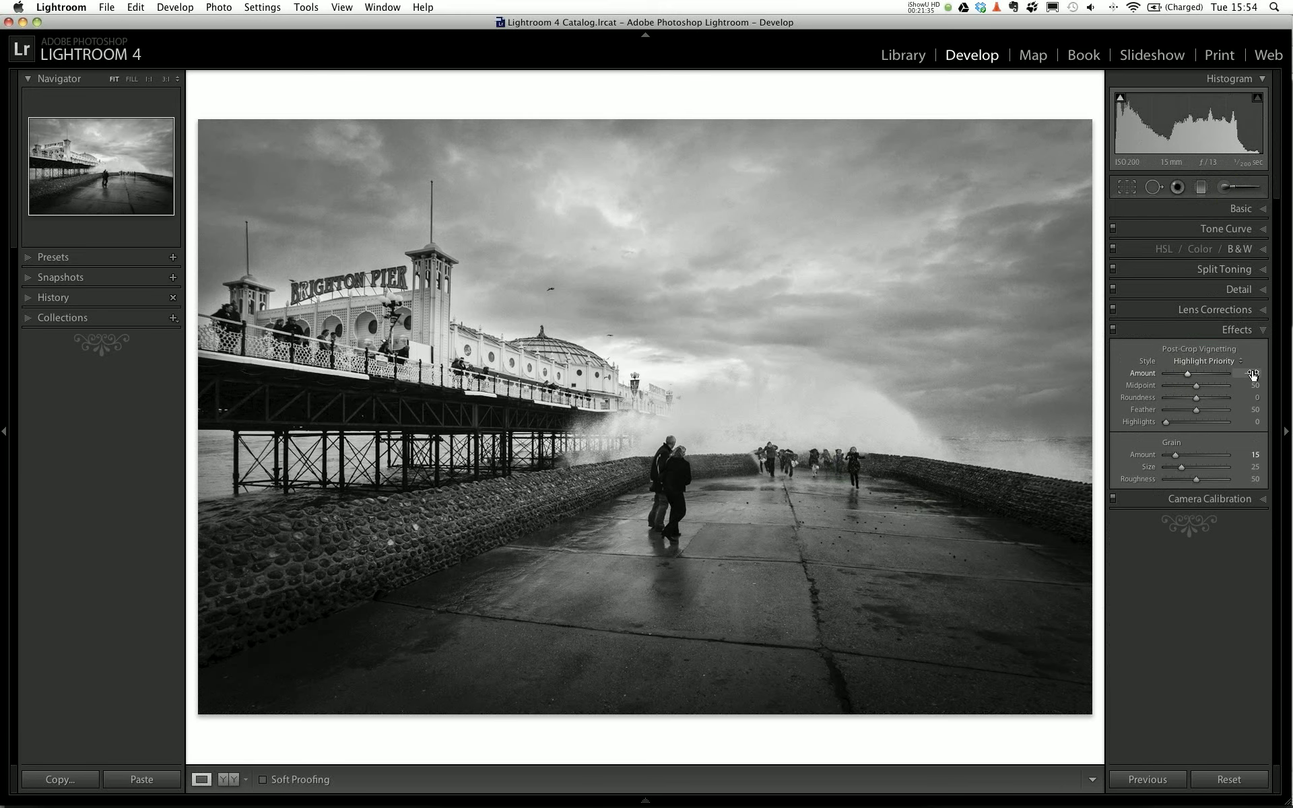
{"action": "left_click_drag", "start_coordinate": [1252, 375], "coordinate": [1287, 379]}
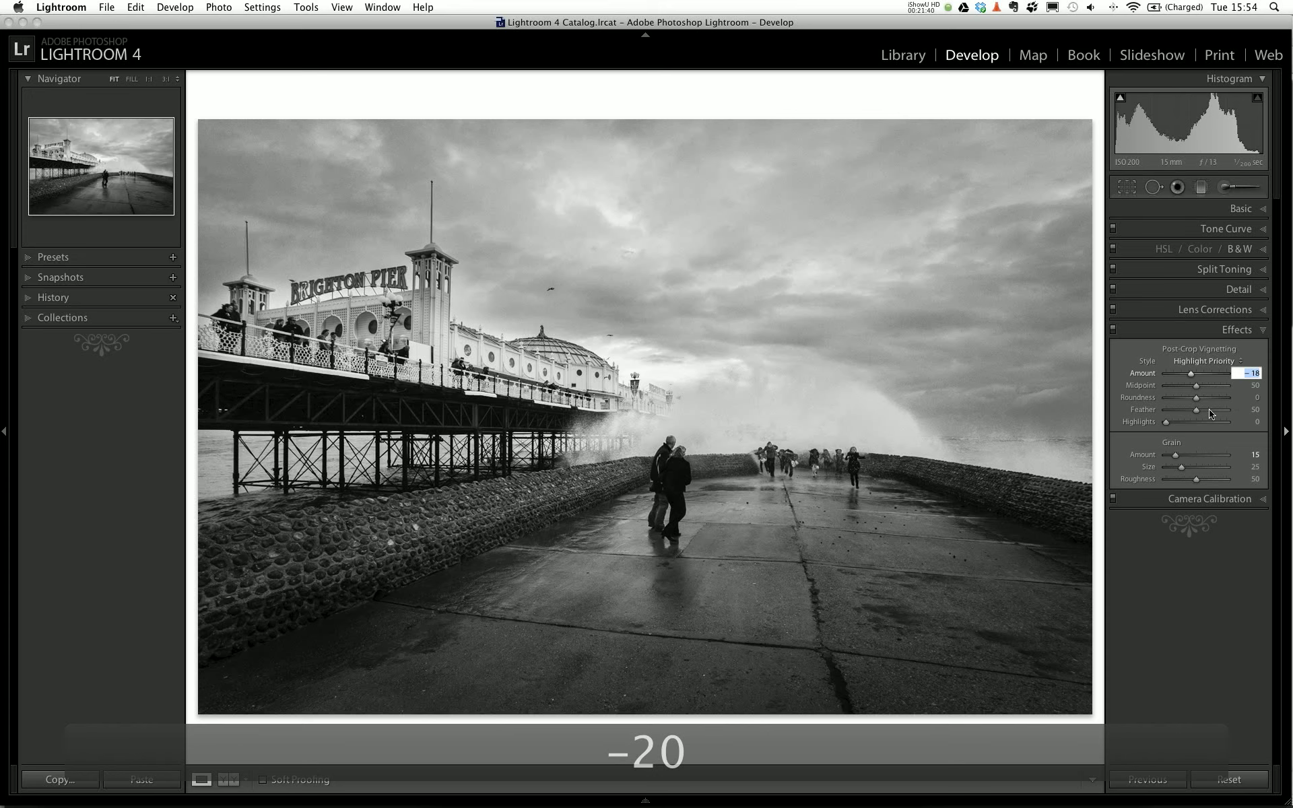
{"action": "type", "text": "-20"}
{"action": "left_click_drag", "start_coordinate": [1209, 414], "coordinate": [1218, 413]}
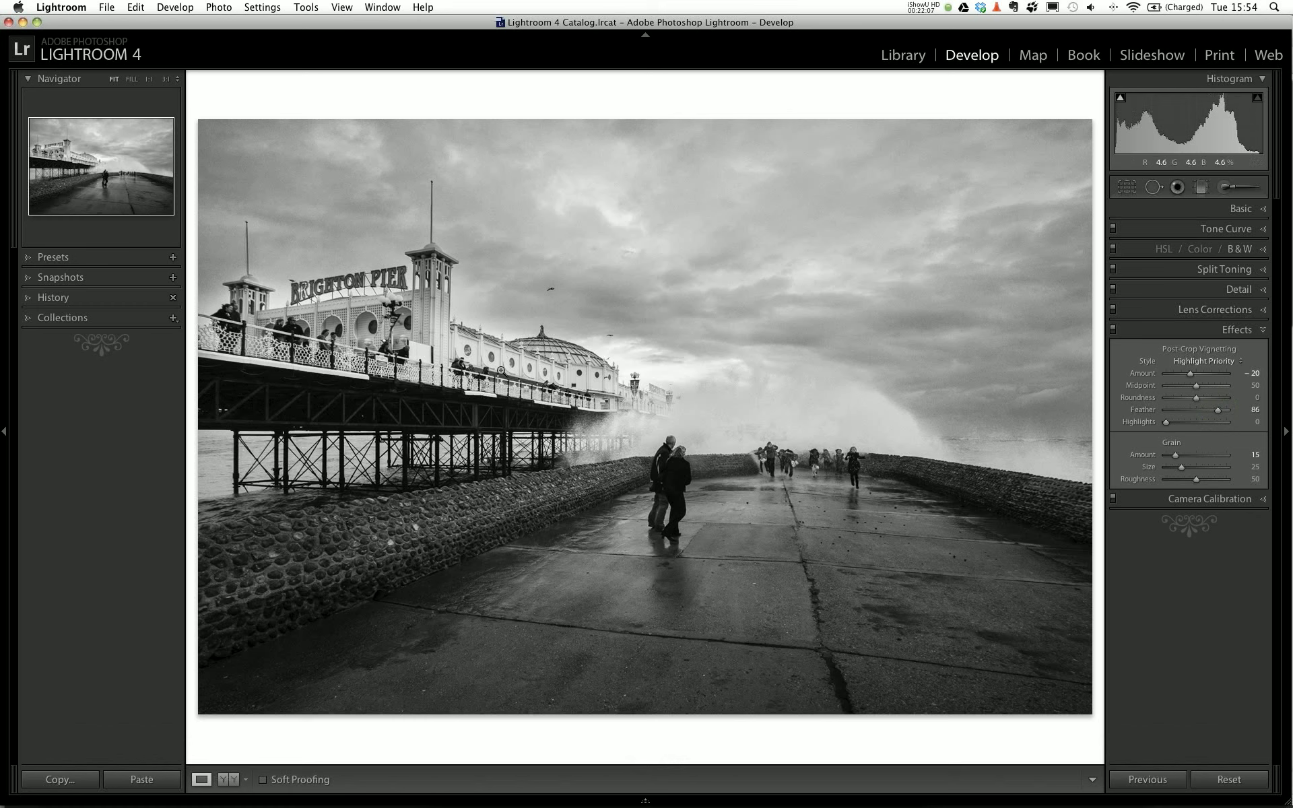
Examine the pier building, its railing, the breaking wave and the figures at full magnification, ending on the whole photo.
{"action": "left_click", "coordinate": [316, 334]}
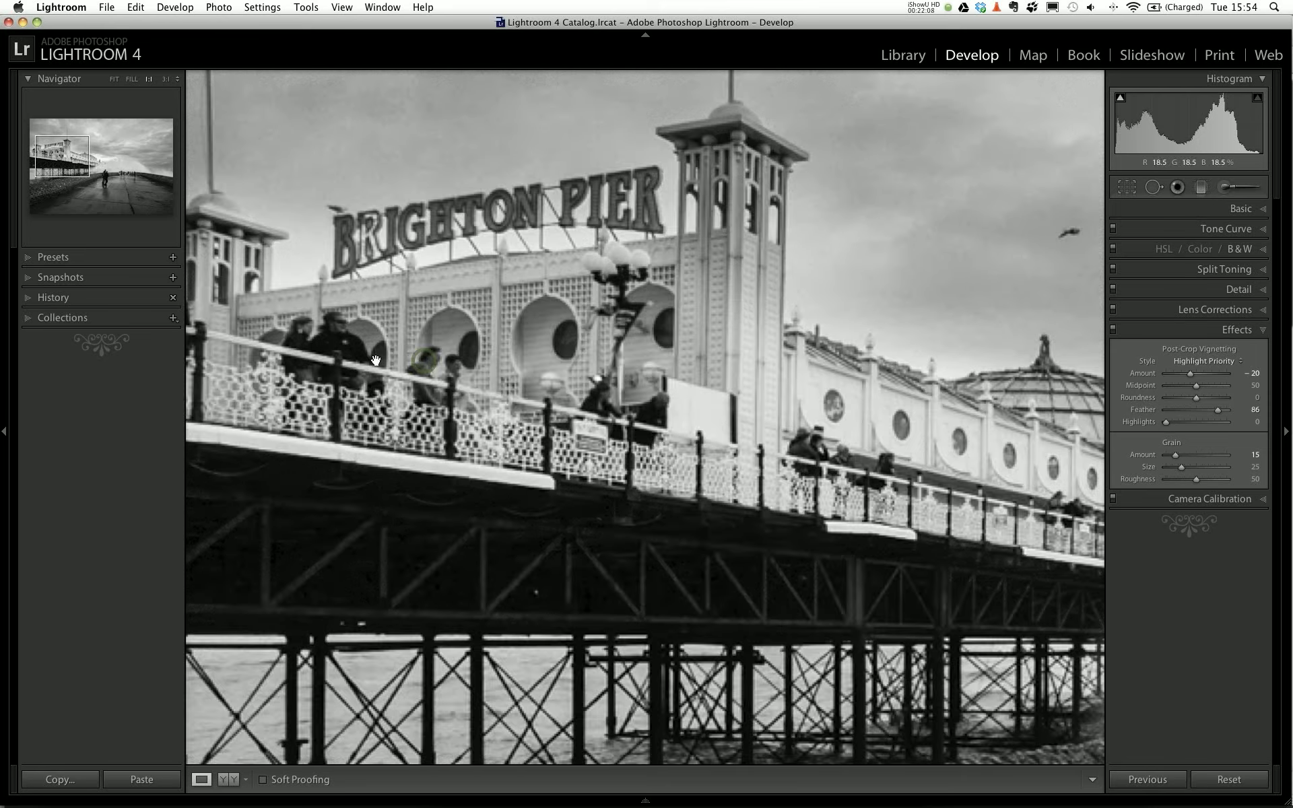
{"action": "left_click_drag", "start_coordinate": [359, 361], "coordinate": [509, 370]}
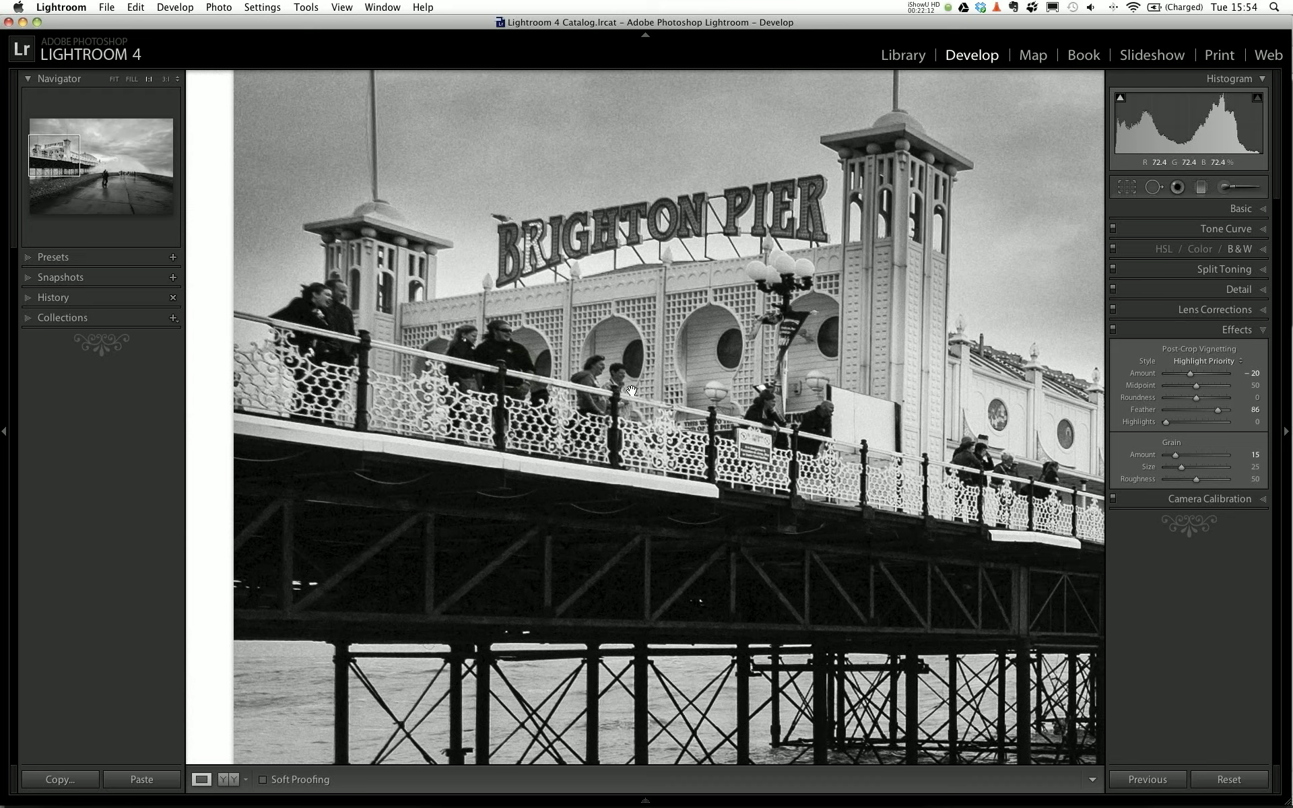
{"action": "left_click_drag", "start_coordinate": [1060, 444], "coordinate": [713, 450]}
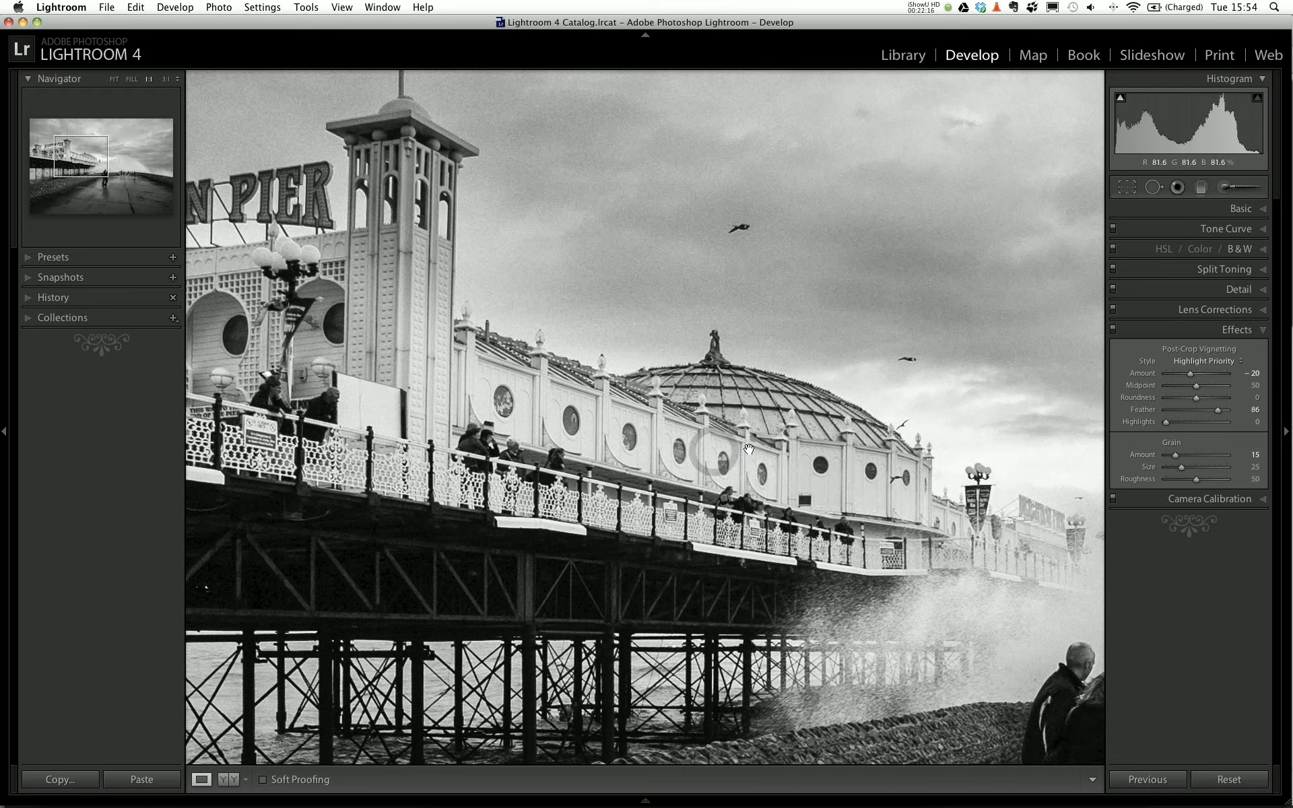
{"action": "left_click_drag", "start_coordinate": [967, 497], "coordinate": [670, 443]}
{"action": "scroll", "coordinate": [802, 479], "scroll_direction": "right", "scroll_amount": 10}
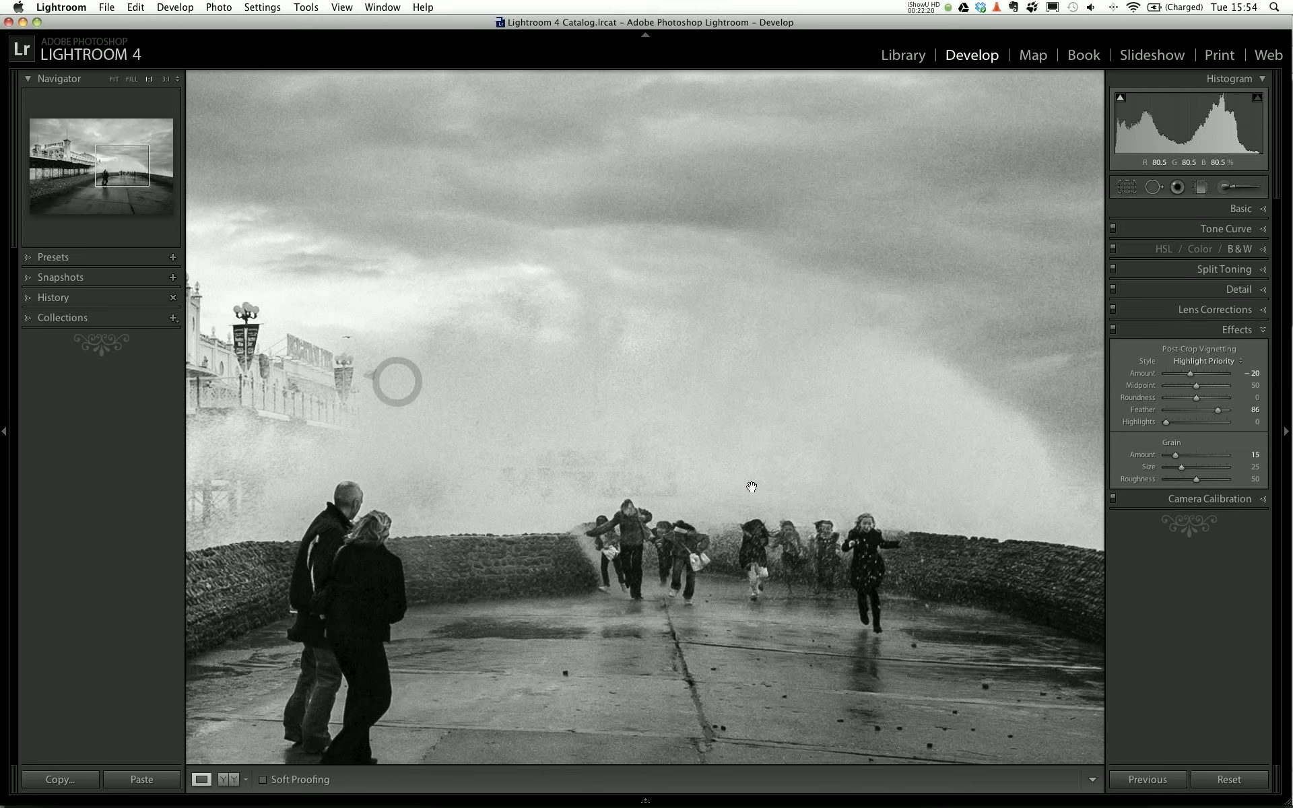
{"action": "left_click", "coordinate": [741, 485]}
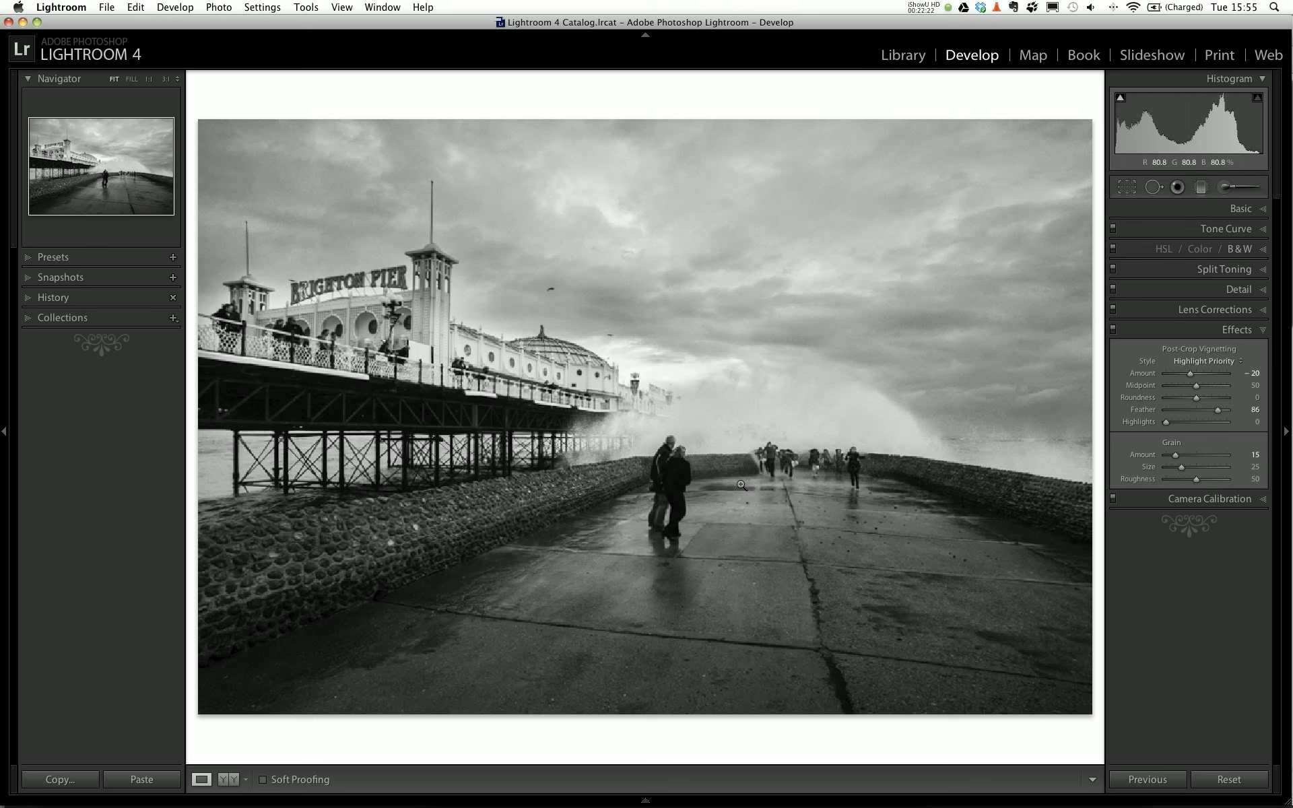